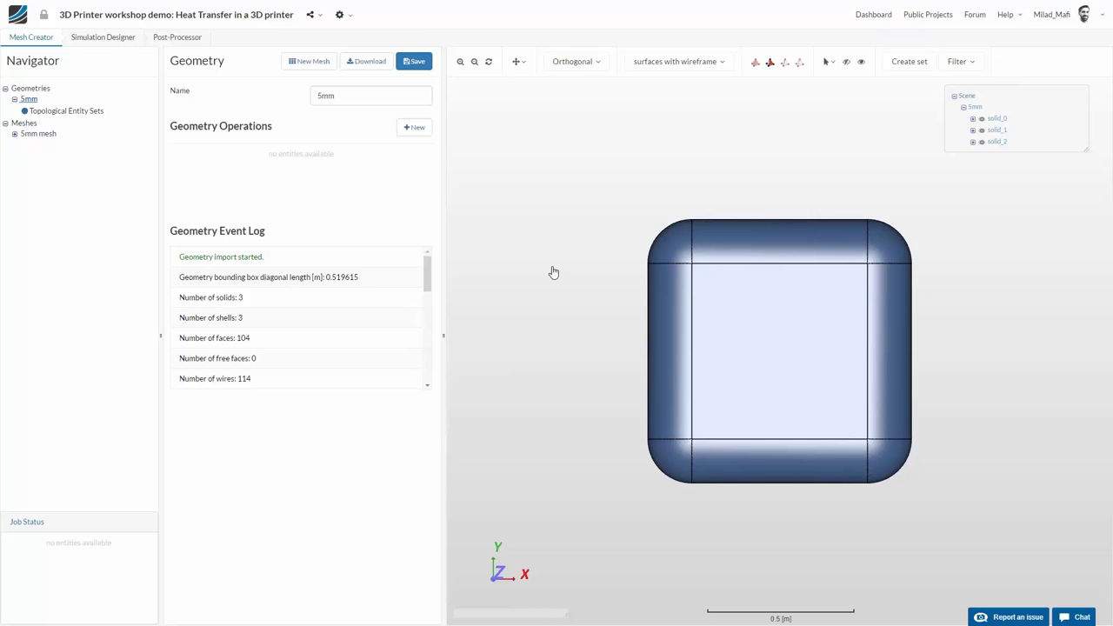
# Step: Examine the outside of the 5mm printer enclosure geometry from several sides, checking its faces
pyautogui.moveTo(548, 240); pyautogui.dragTo(489, 310)
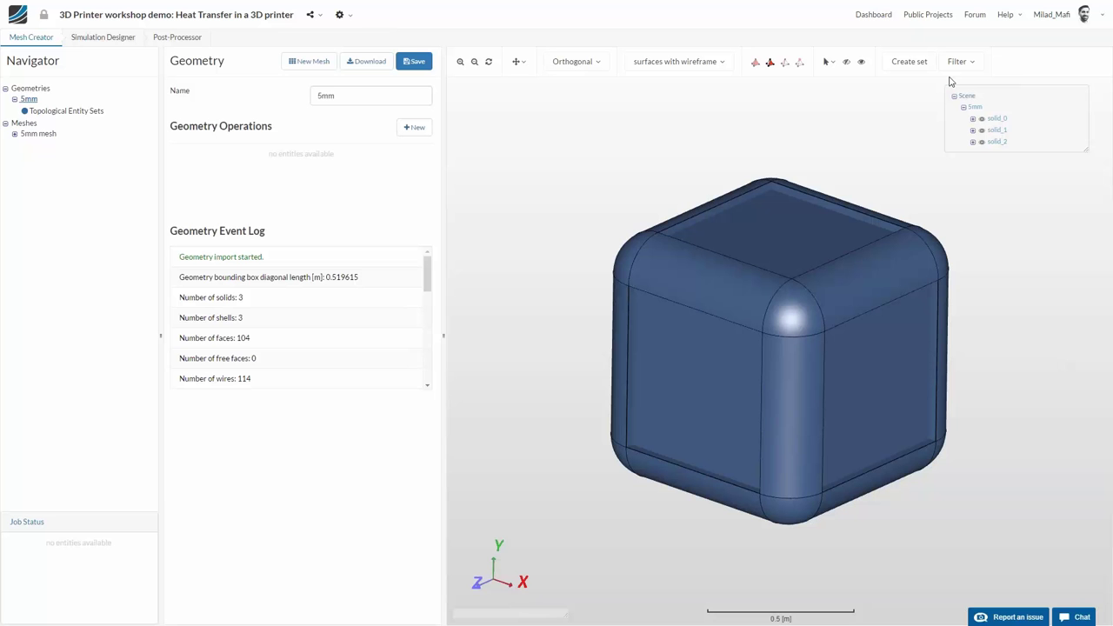
pyautogui.moveTo(809, 170); pyautogui.dragTo(638, 308)
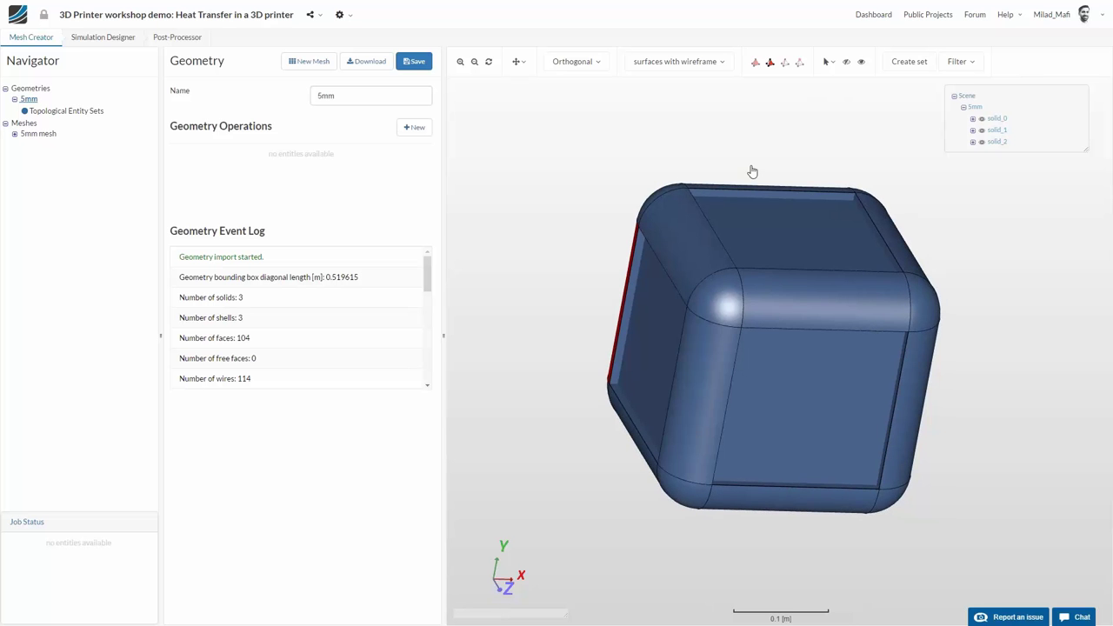
pyautogui.moveTo(748, 142); pyautogui.dragTo(740, 370)
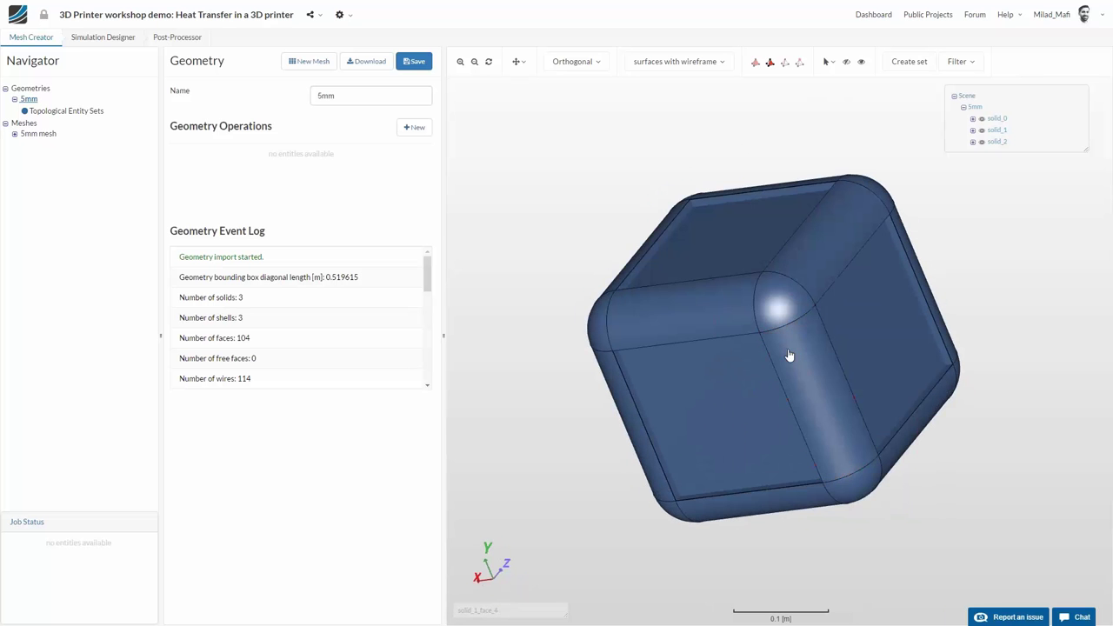
pyautogui.moveTo(742, 435); pyautogui.dragTo(716, 406)
pyautogui.click(716, 405)
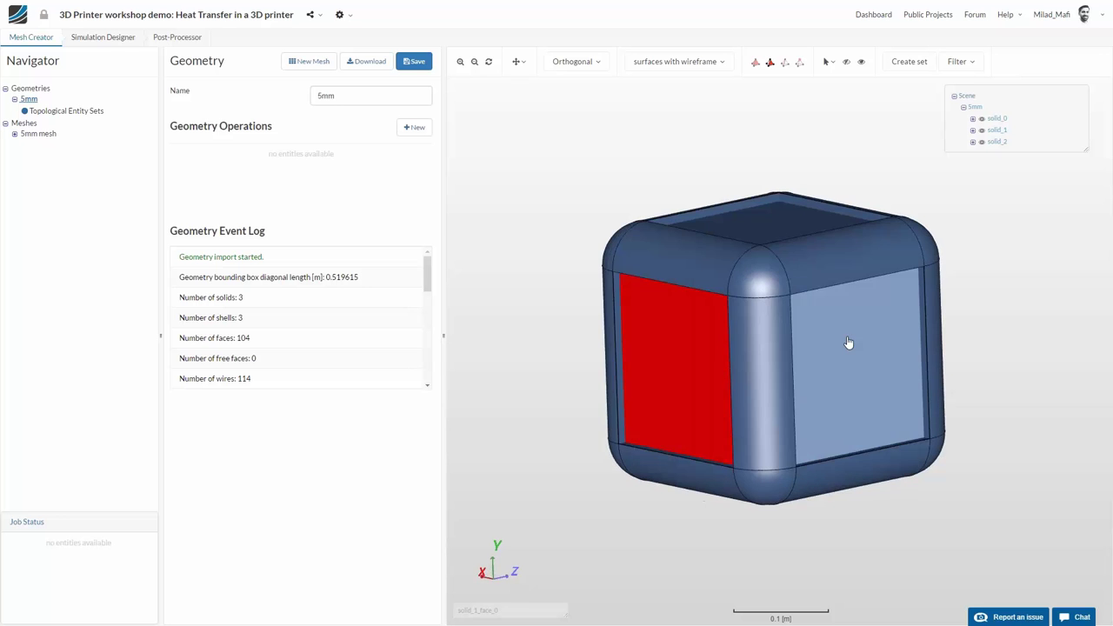
pyautogui.click(666, 315)
pyautogui.moveTo(671, 196); pyautogui.dragTo(731, 268)
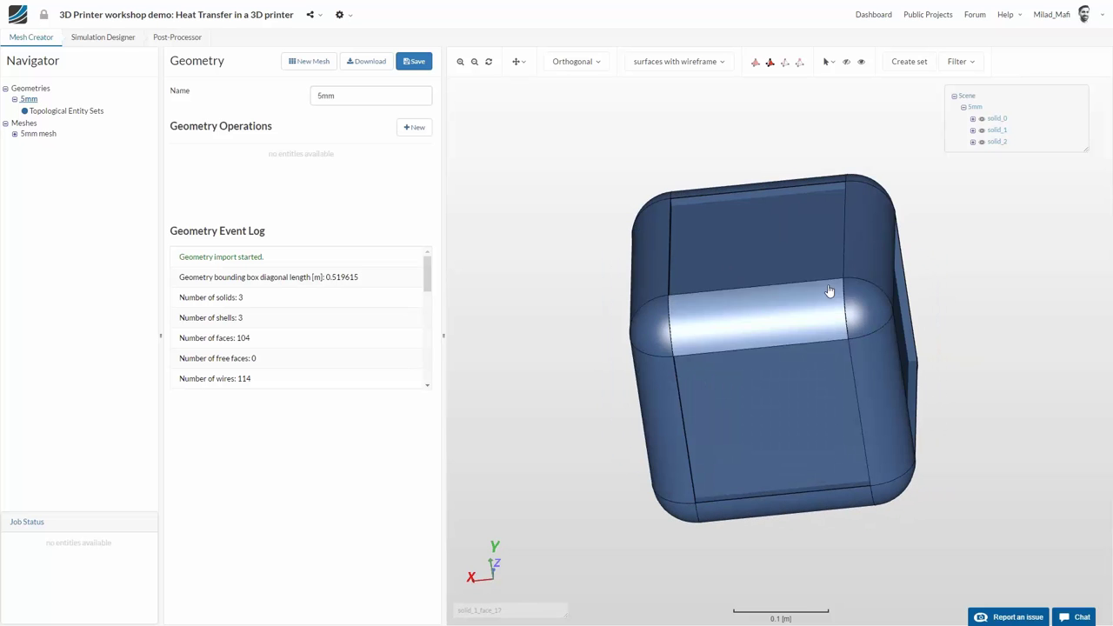
pyautogui.moveTo(638, 340); pyautogui.dragTo(698, 329)
pyautogui.moveTo(690, 226); pyautogui.dragTo(585, 196)
pyautogui.moveTo(666, 302); pyautogui.dragTo(660, 394)
# Step: Hide one flat side face of the enclosure and inspect the printer parts inside
pyautogui.click(753, 403)
pyautogui.click(847, 62)
pyautogui.moveTo(699, 566); pyautogui.dragTo(616, 236)
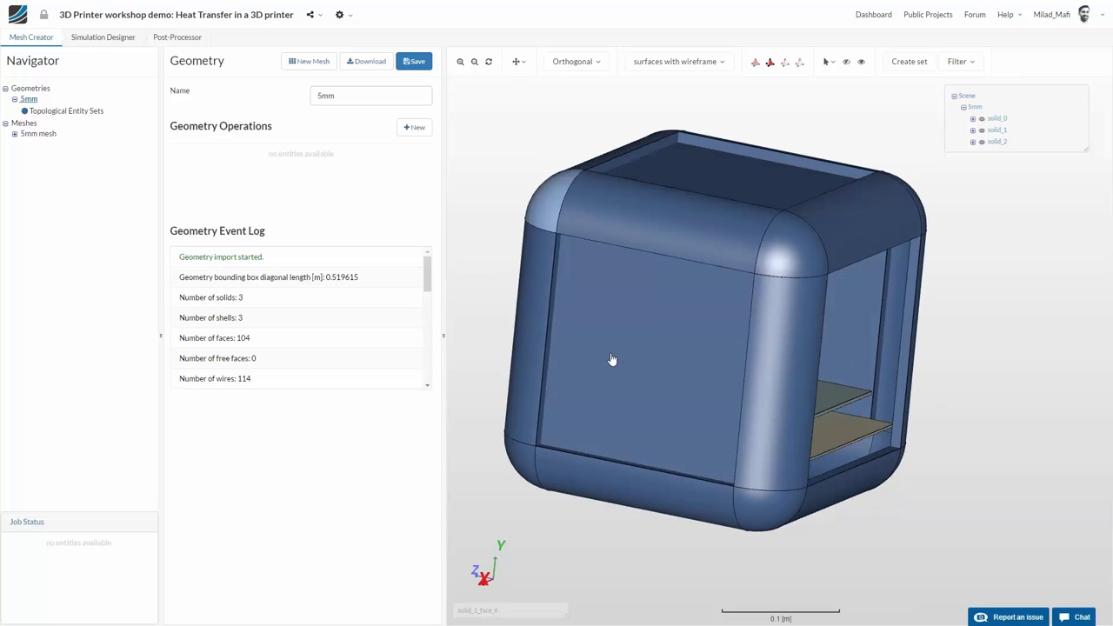
pyautogui.moveTo(621, 360); pyautogui.dragTo(507, 340)
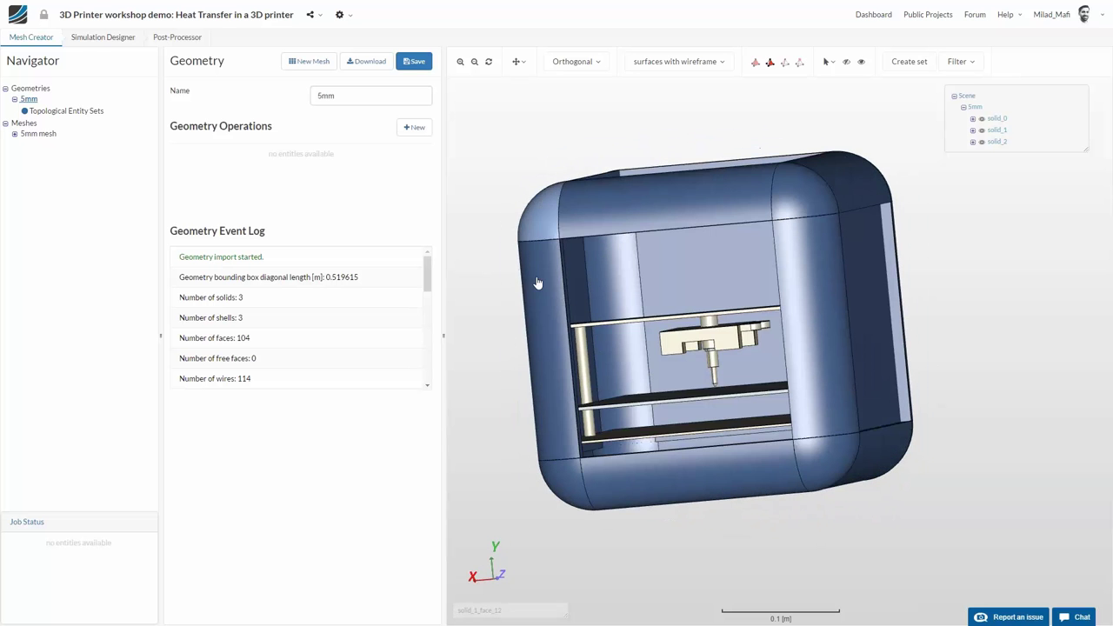
pyautogui.moveTo(632, 353); pyautogui.dragTo(724, 381)
# Step: Create a new mesh with 5mm as its base geometry and save it
pyautogui.click(23, 124)
pyautogui.click(414, 60)
pyautogui.click(369, 119)
pyautogui.click(367, 133)
pyautogui.click(412, 62)
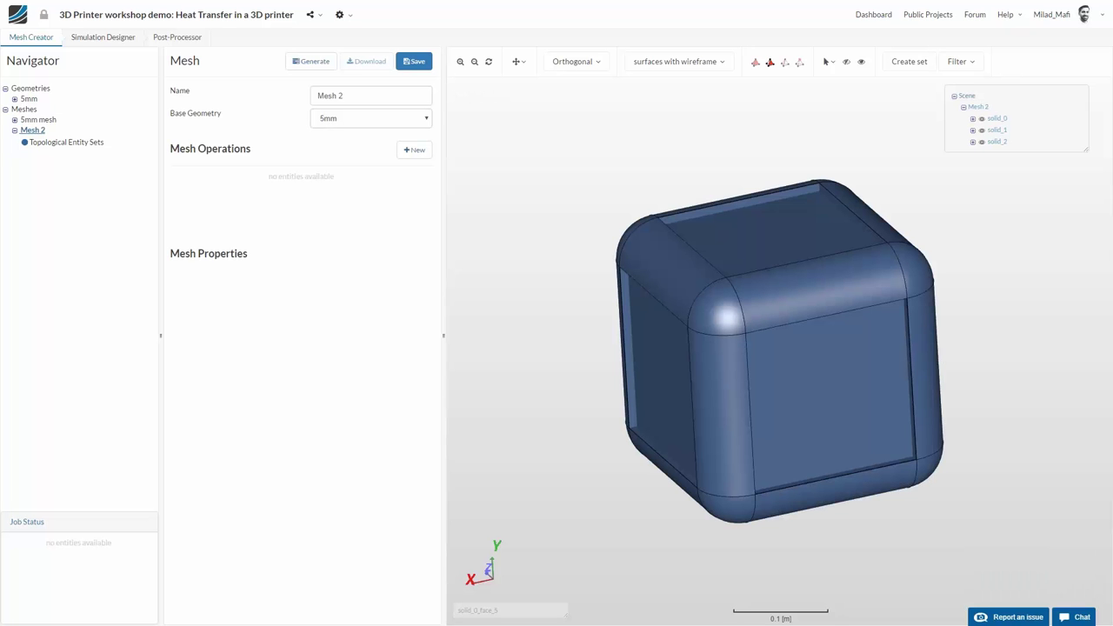
# Step: Add a mesh operation to the new mesh, set it to Hex-dominant parametric (only CFD), and save it
pyautogui.click(410, 151)
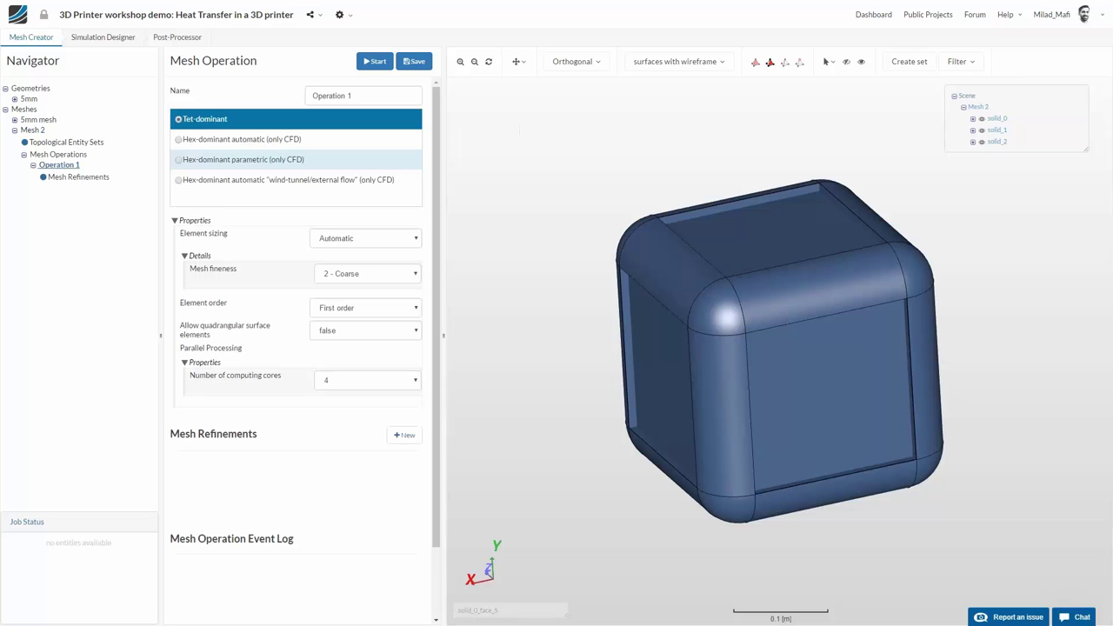
pyautogui.click(263, 163)
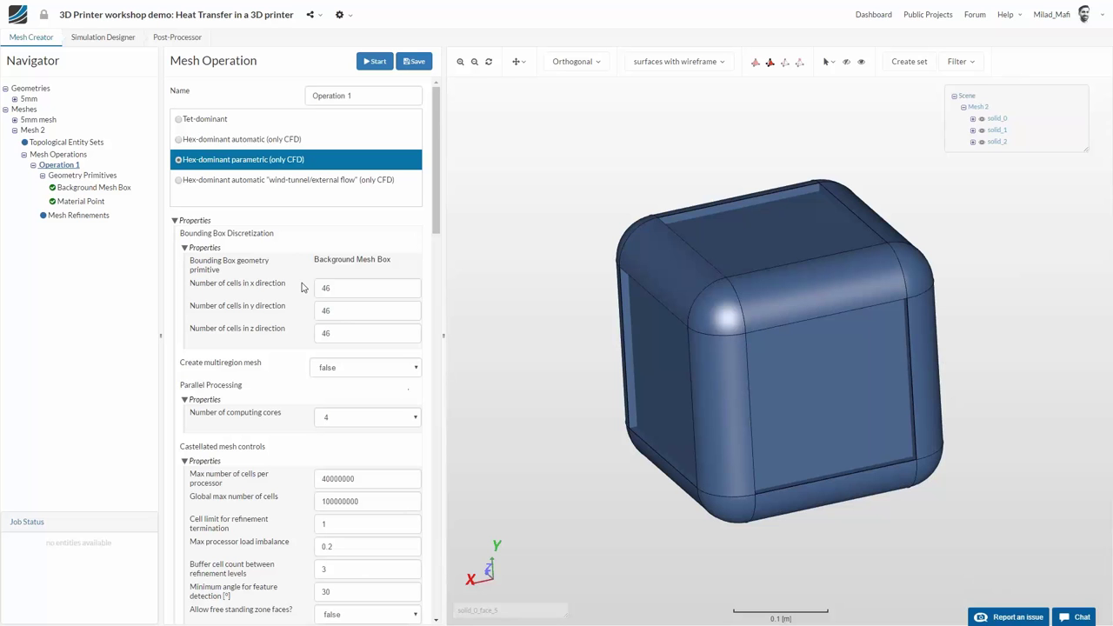
pyautogui.click(413, 61)
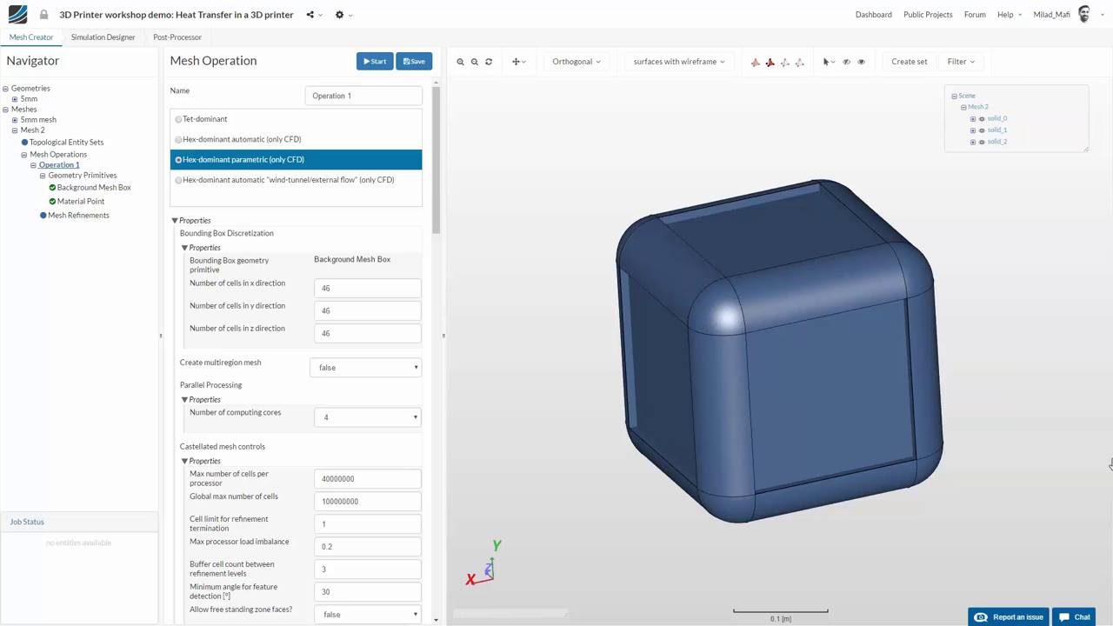
# Step: Show the Background Mesh Box around the enclosure and examine it together with Operation 1's bounding box discretization
pyautogui.click(125, 190)
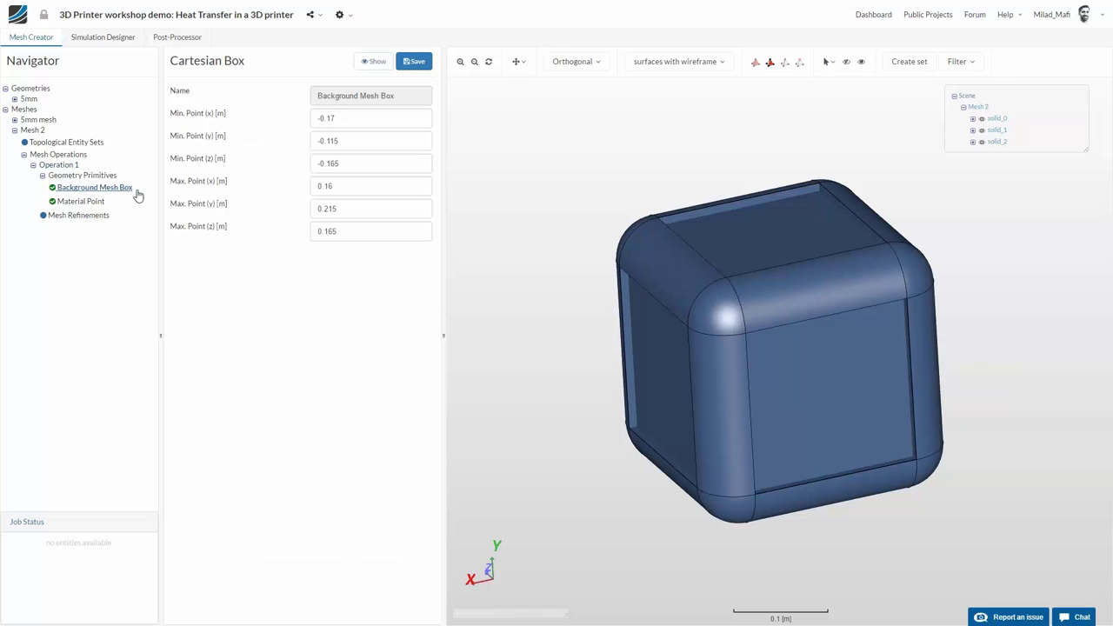
pyautogui.moveTo(554, 224)
pyautogui.mouseDown()
pyautogui.moveTo(582, 226)
pyautogui.moveTo(569, 263)
pyautogui.moveTo(546, 217)
pyautogui.mouseUp()
pyautogui.scroll(-3, 547, 216)
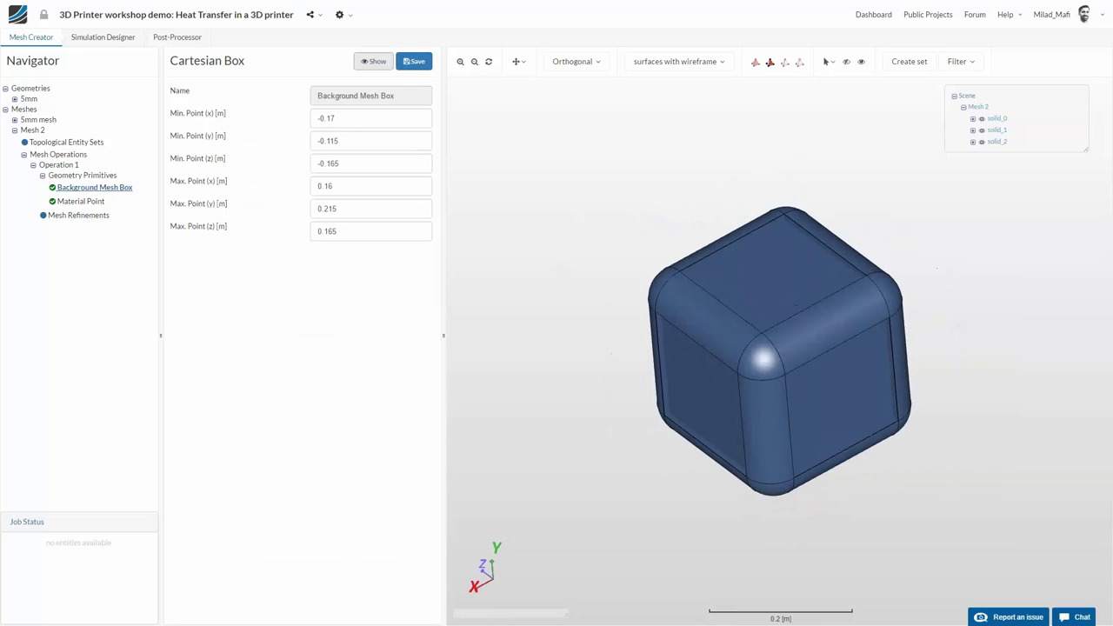
pyautogui.click(374, 61)
pyautogui.moveTo(673, 246)
pyautogui.mouseDown()
pyautogui.moveTo(692, 225)
pyautogui.moveTo(661, 251)
pyautogui.mouseUp()
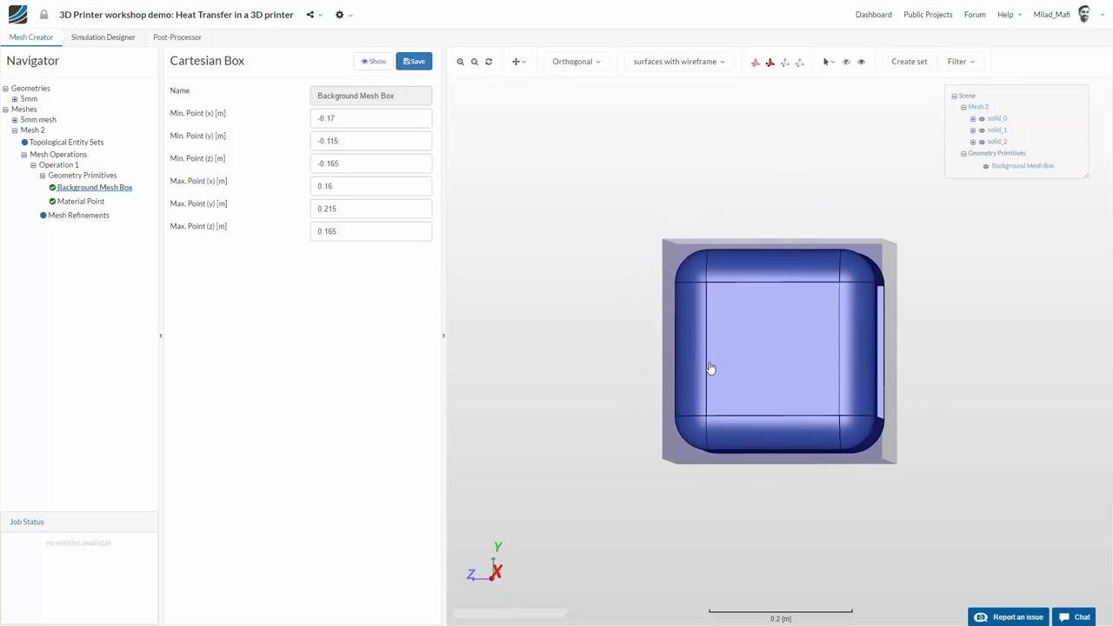
pyautogui.moveTo(695, 395); pyautogui.dragTo(743, 501)
pyautogui.moveTo(695, 450); pyautogui.dragTo(708, 238)
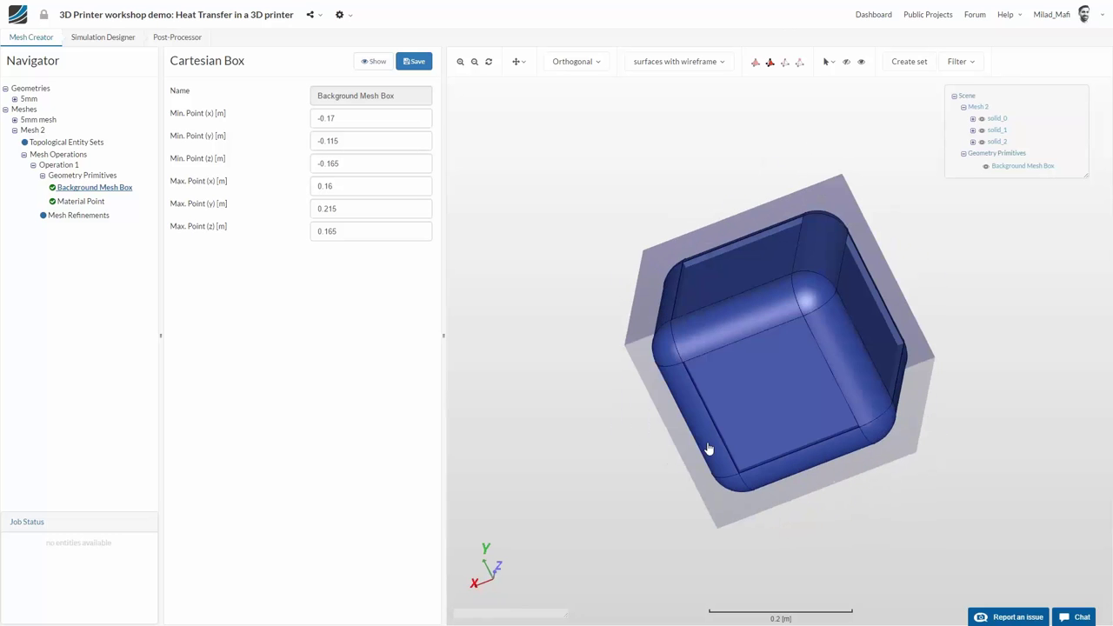
pyautogui.moveTo(708, 449); pyautogui.dragTo(608, 341)
pyautogui.click(54, 156)
pyautogui.click(59, 166)
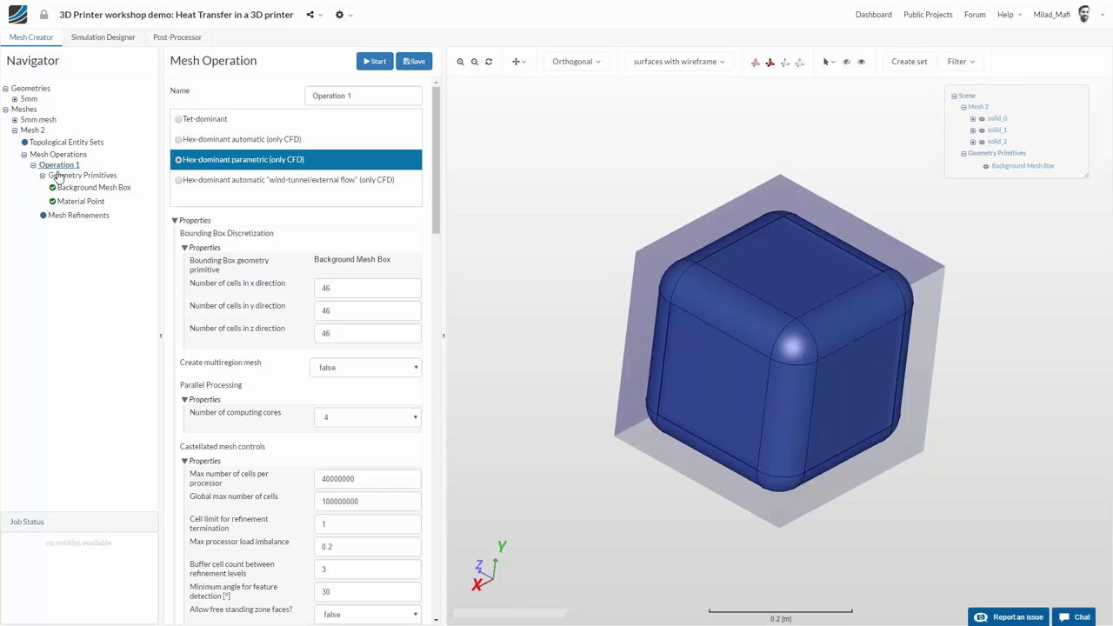
pyautogui.moveTo(643, 319); pyautogui.dragTo(639, 221)
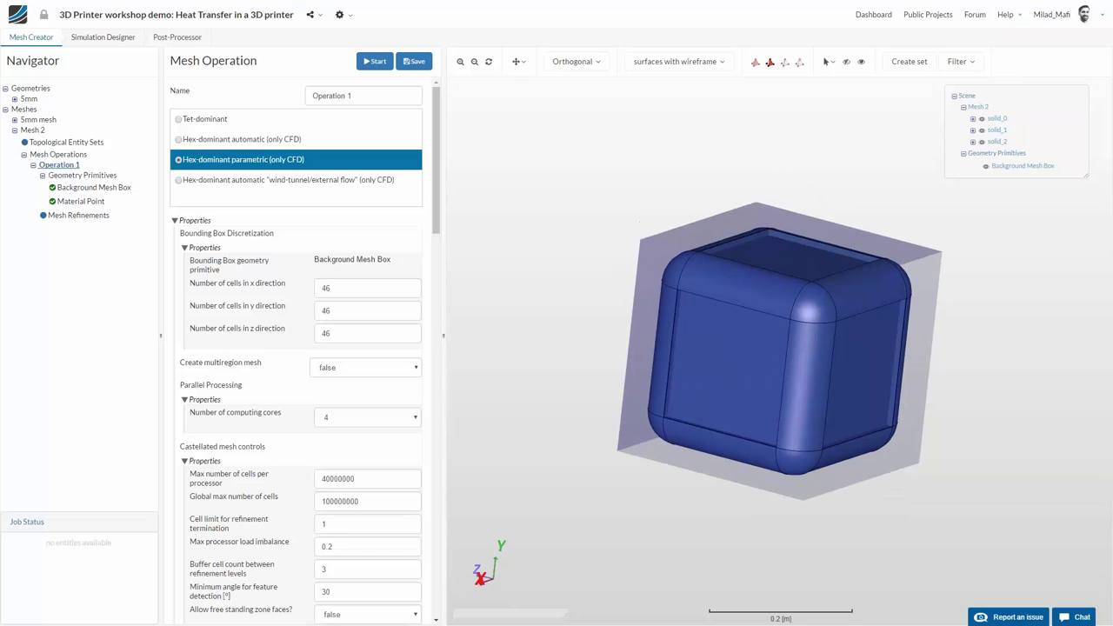
pyautogui.moveTo(624, 276); pyautogui.dragTo(803, 291)
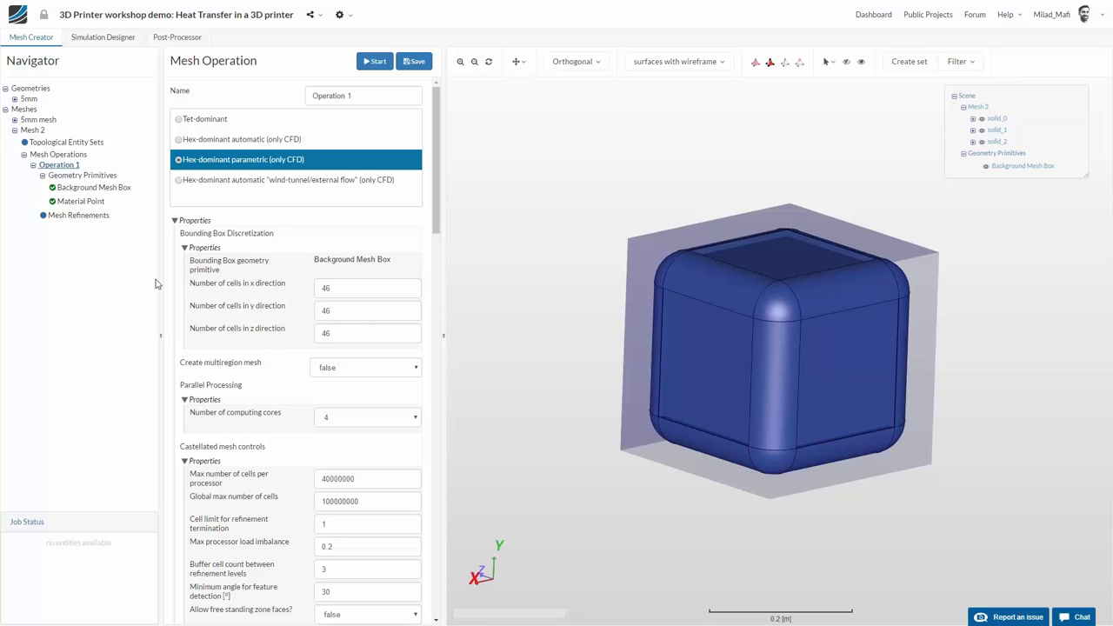
# Step: Add a mesh refinement to Operation 1, name it surfaceRef, and set its type to Surface refinement
pyautogui.click(92, 215)
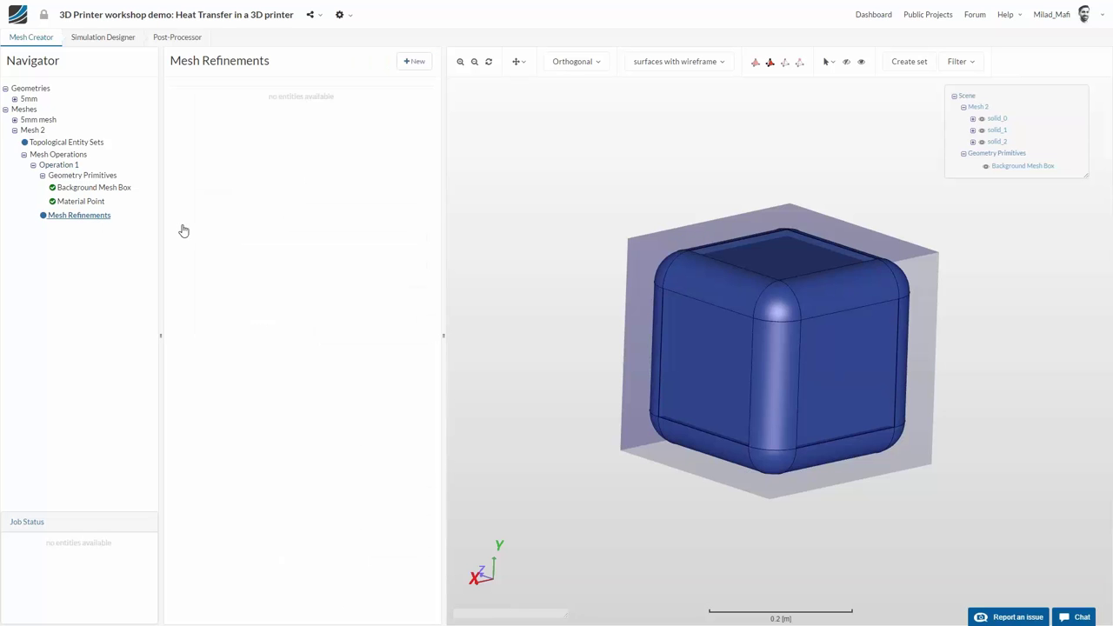
pyautogui.click(415, 62)
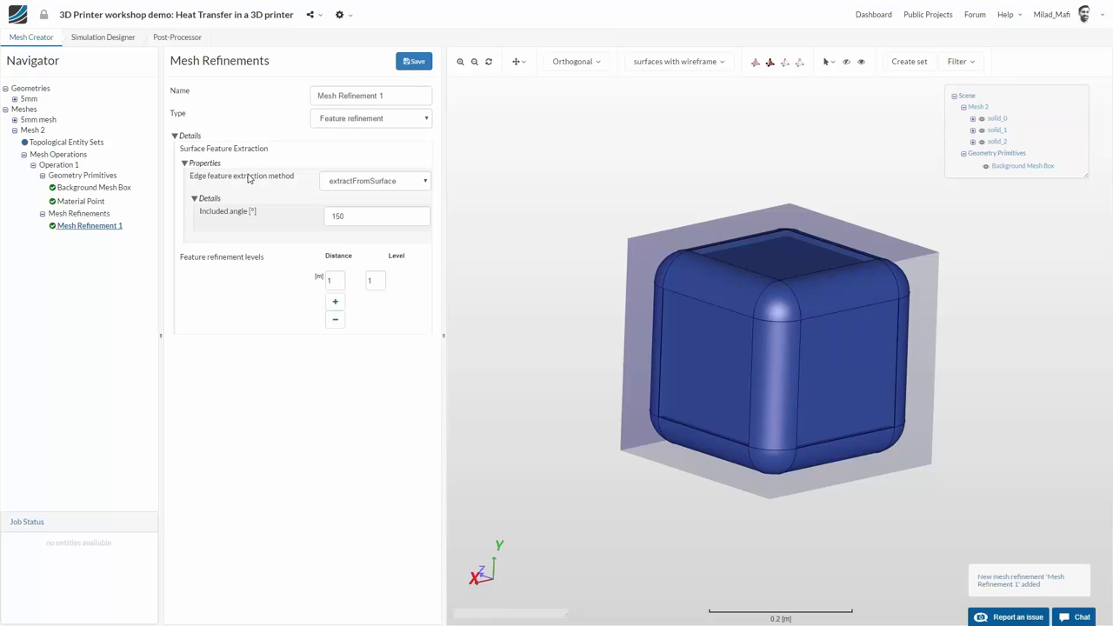
pyautogui.rightClick(93, 225)
pyautogui.moveTo(100, 228); pyautogui.dragTo(105, 230)
pyautogui.click(216, 142)
pyautogui.tripleClick(364, 95)
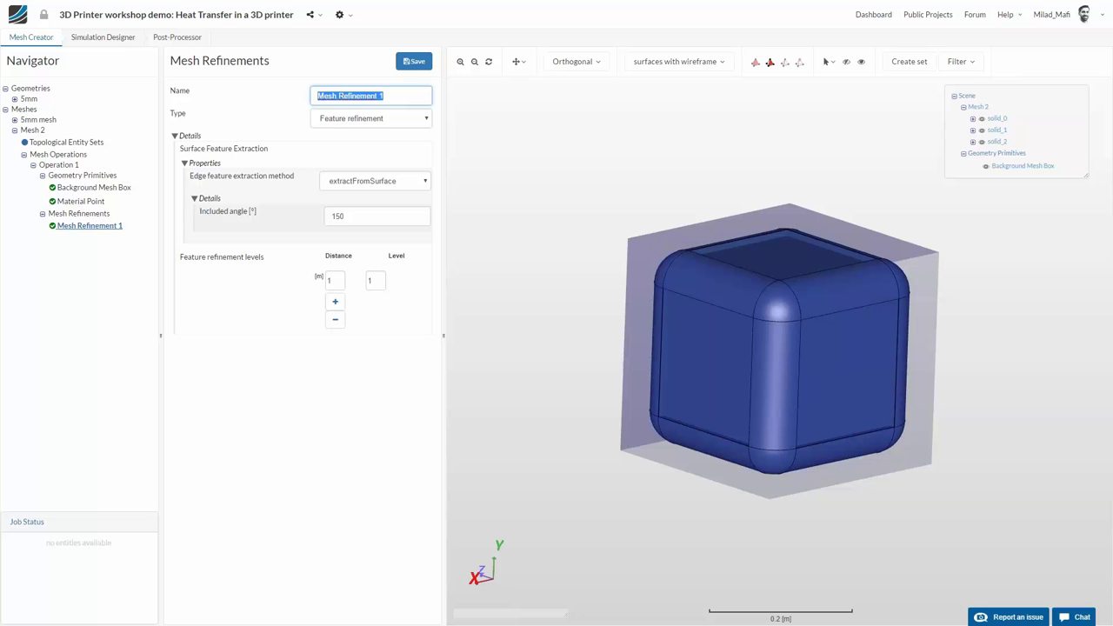
pyautogui.write('surfaceRef')
pyautogui.click(370, 118)
pyautogui.click(365, 171)
# Step: Hide the Background Mesh Box and solid_1 to expose the printer parts inside the enclosure
pyautogui.click(986, 166)
pyautogui.moveTo(722, 365); pyautogui.dragTo(678, 360)
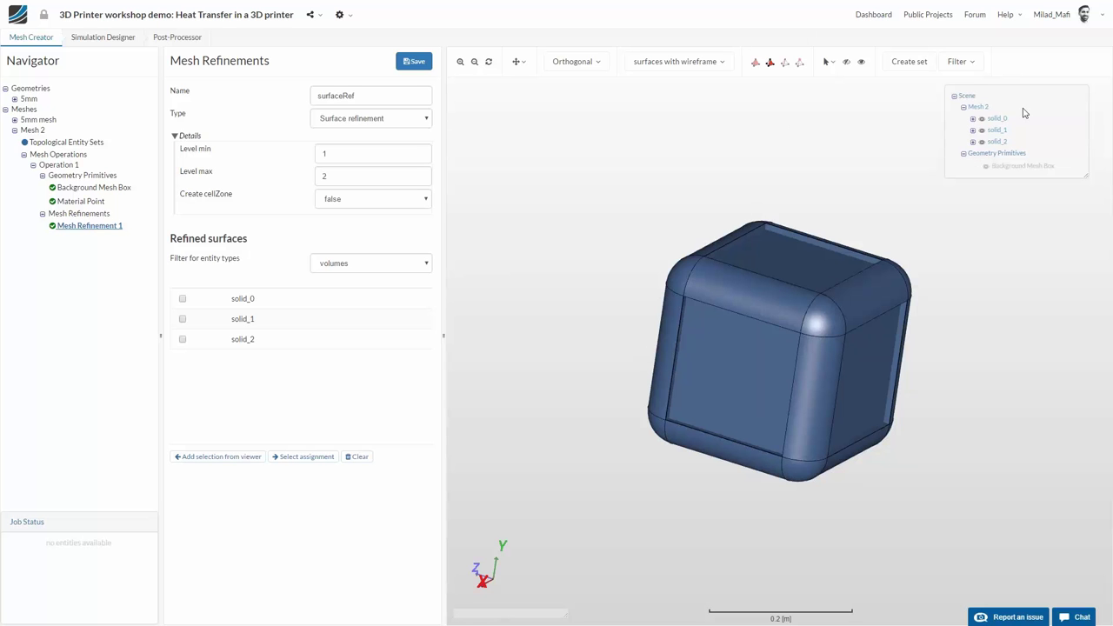
pyautogui.click(982, 131)
pyautogui.scroll(2, 797, 306)
# Step: Set the surface refinement's minimum and maximum levels to 3, assign solid_0 and solid_2, and save it
pyautogui.doubleClick(335, 154)
pyautogui.write('3')
pyautogui.doubleClick(335, 177)
pyautogui.write('3')
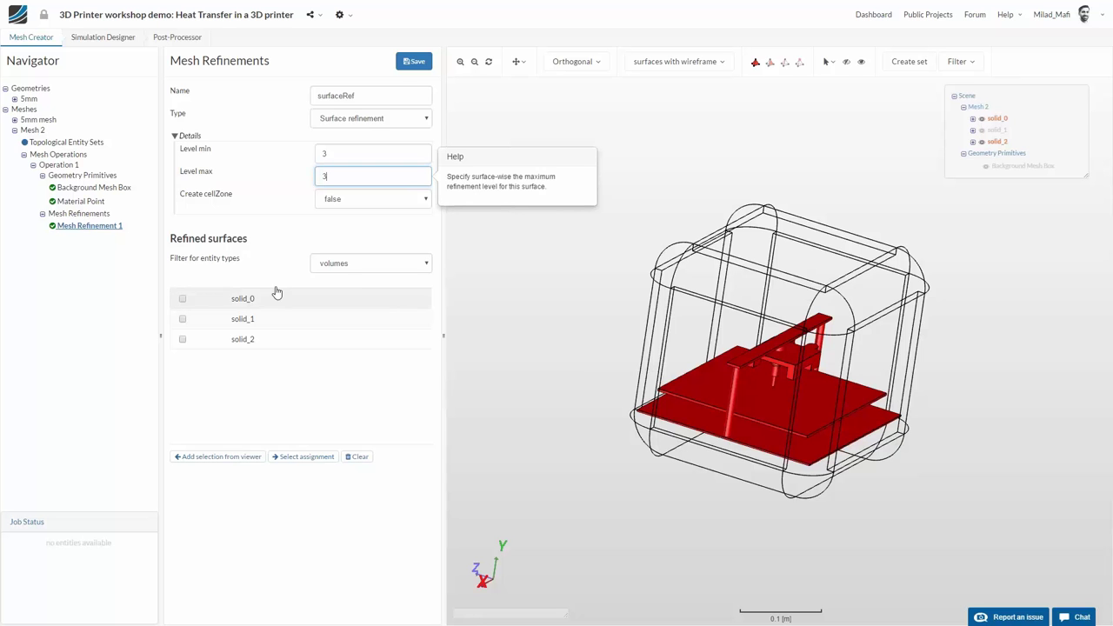
pyautogui.click(219, 456)
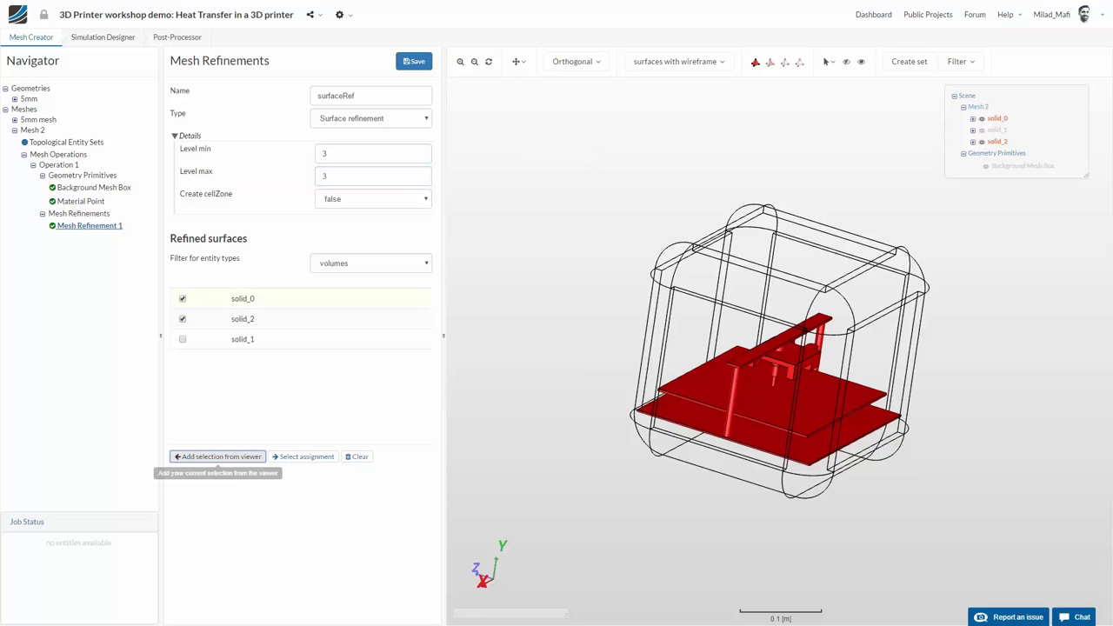
pyautogui.click(414, 61)
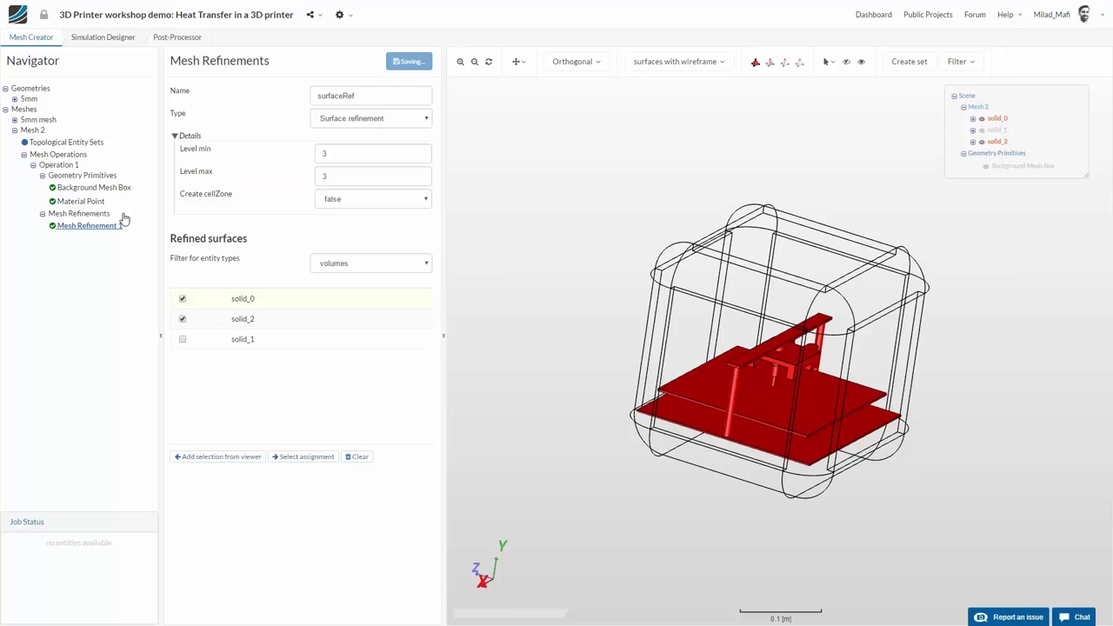
# Step: Add a feature refinement named features, set its refinement level to 4, and save it
pyautogui.click(415, 61)
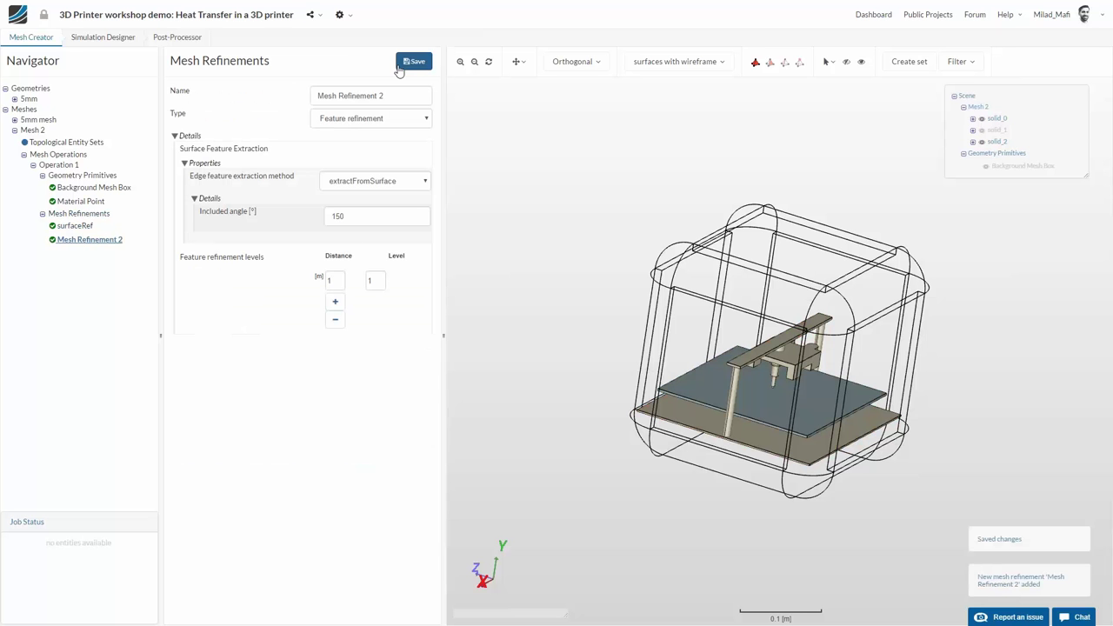
pyautogui.tripleClick(372, 97)
pyautogui.write('features')
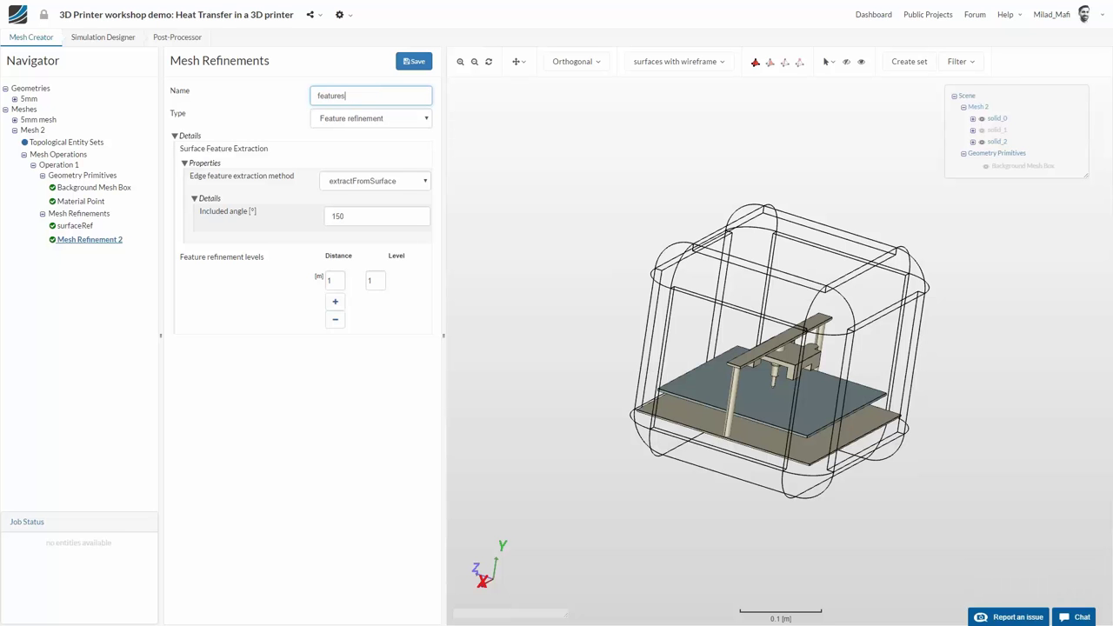
pyautogui.click(373, 280)
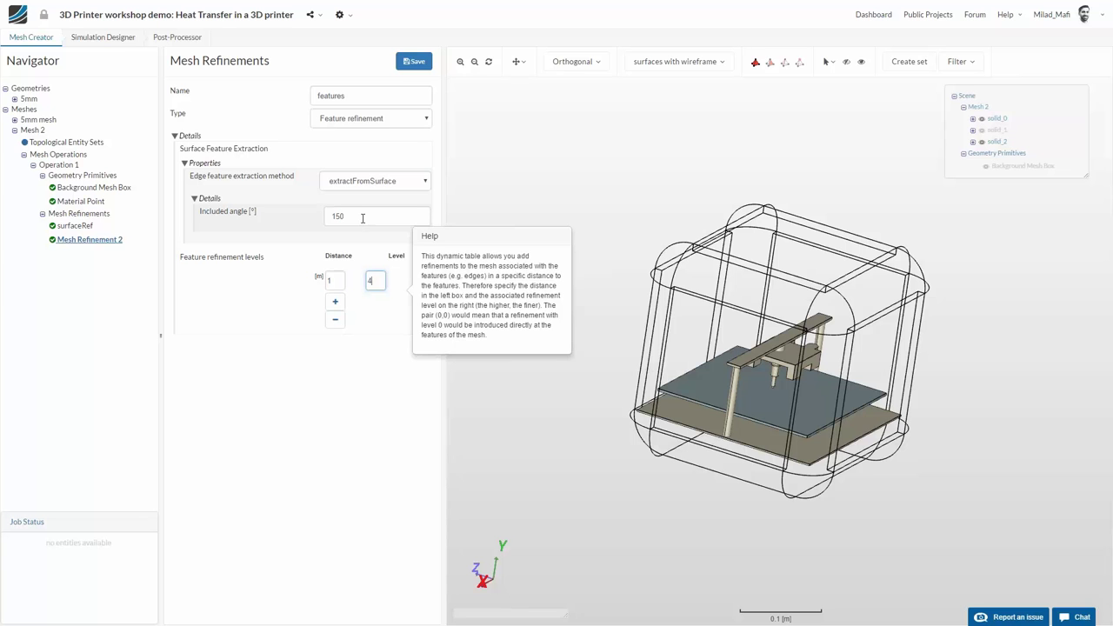
pyautogui.click(414, 61)
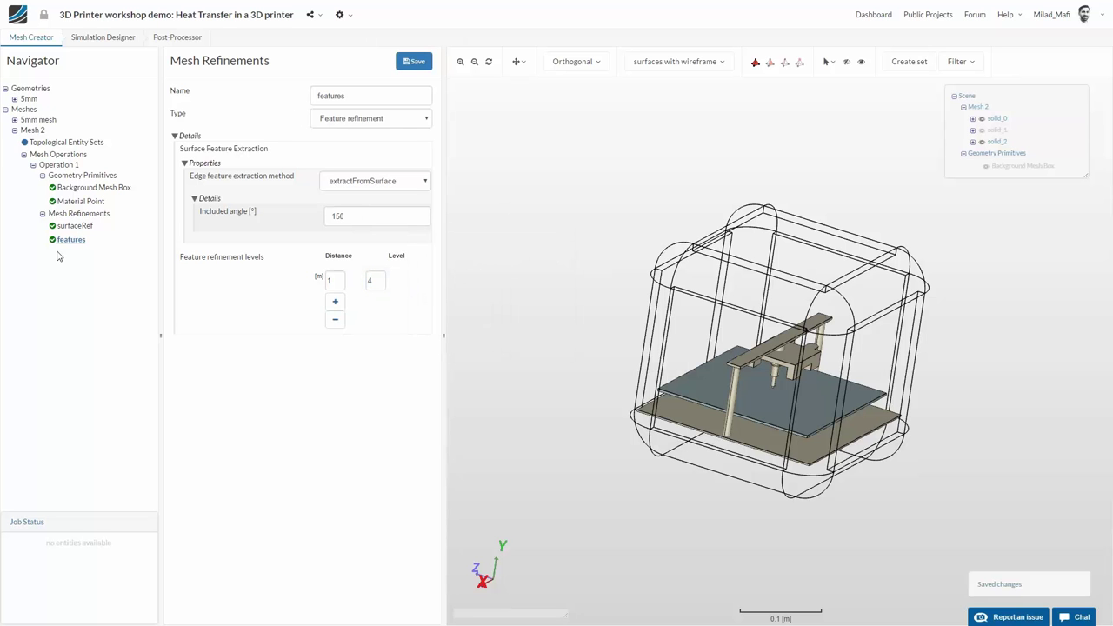
# Step: Add another mesh refinement, set its type to Region refinement, and name it region
pyautogui.click(78, 213)
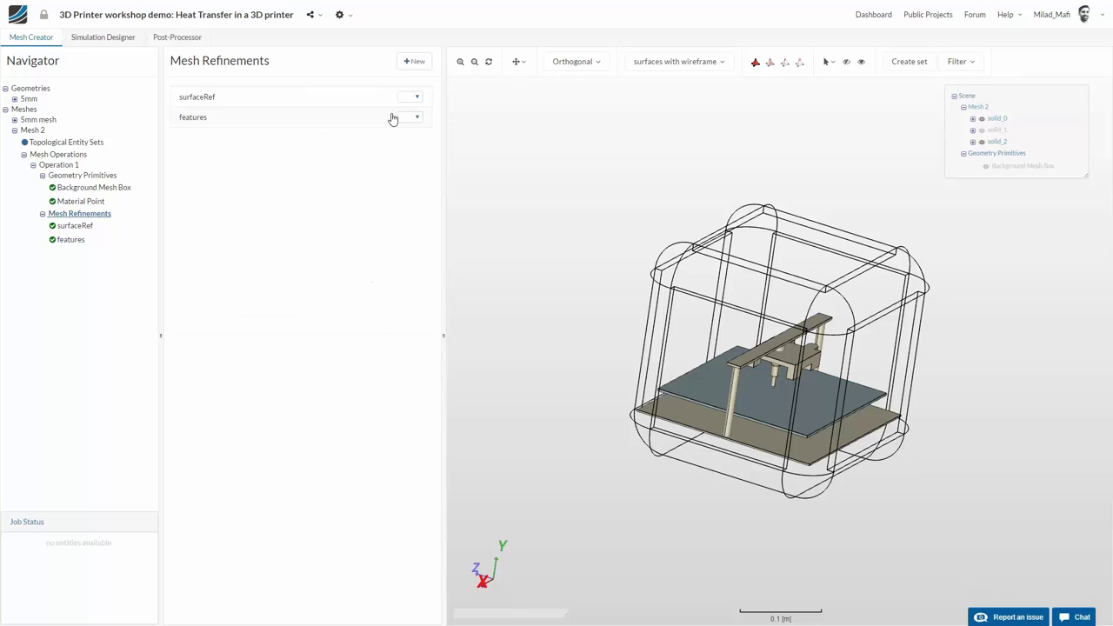
pyautogui.click(415, 60)
pyautogui.click(370, 118)
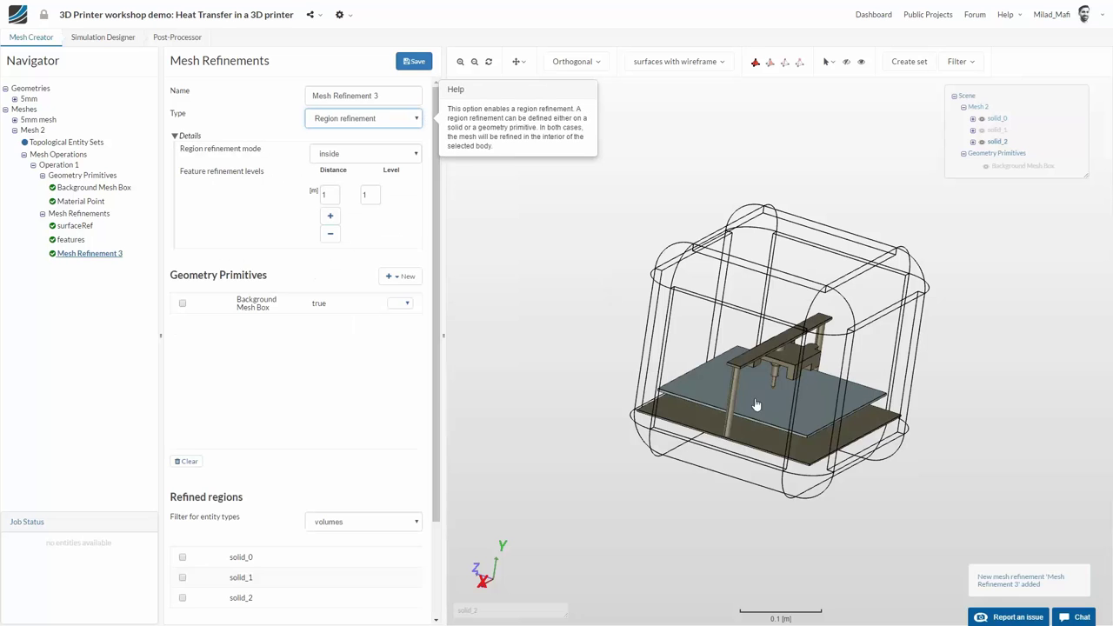
pyautogui.tripleClick(339, 98)
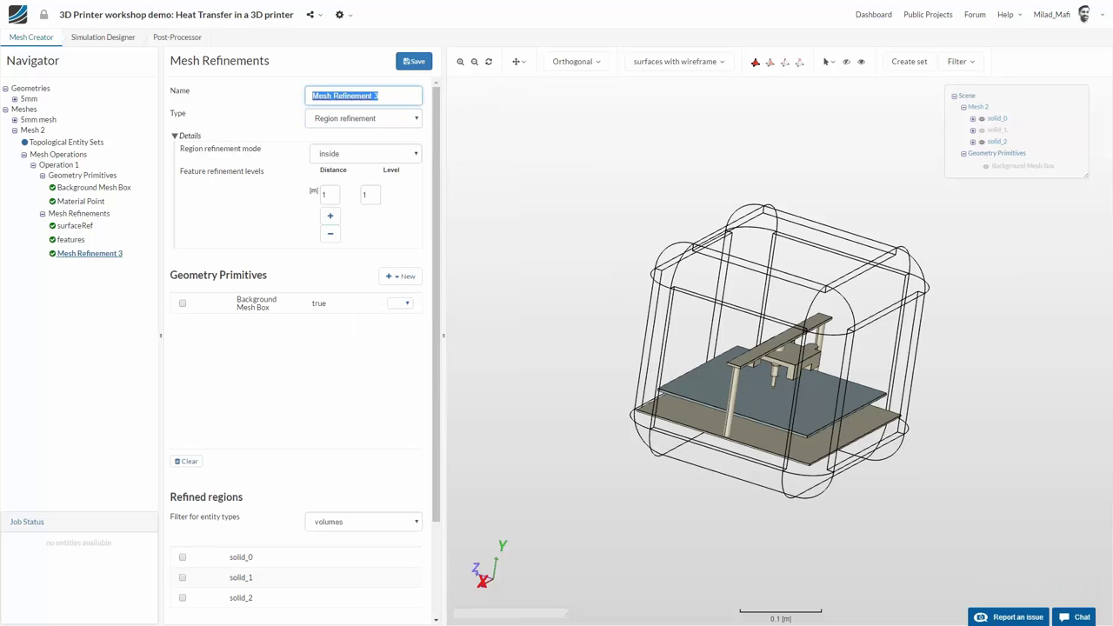
pyautogui.write('region')
# Step: Create a cylinder geometry primitive from the region refinement, saving the refinement's changes
pyautogui.click(400, 276)
pyautogui.click(380, 326)
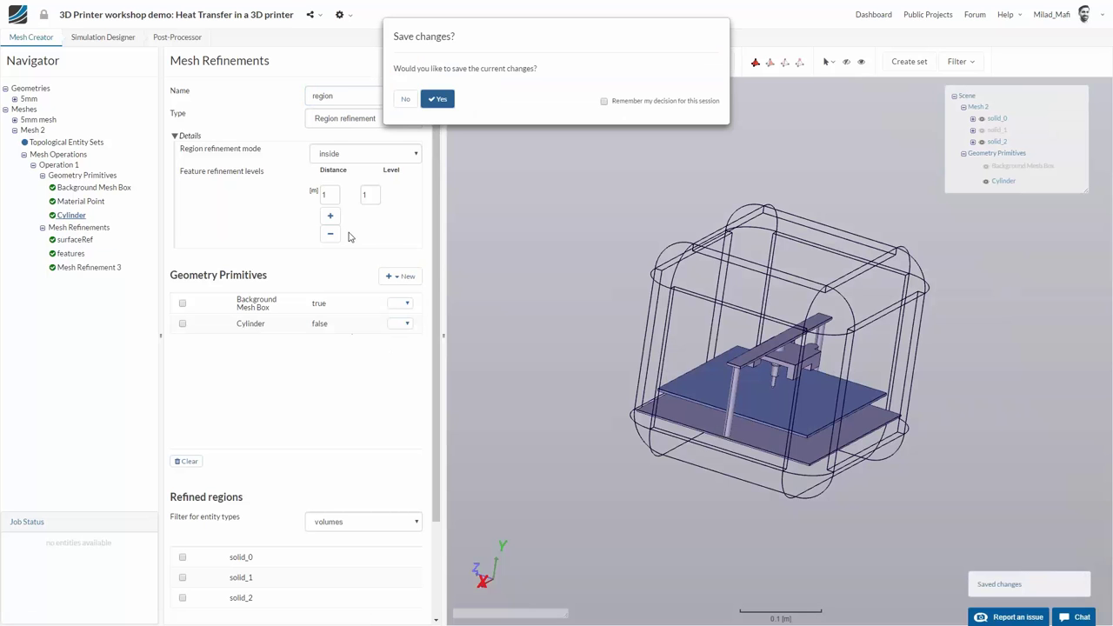
pyautogui.click(437, 99)
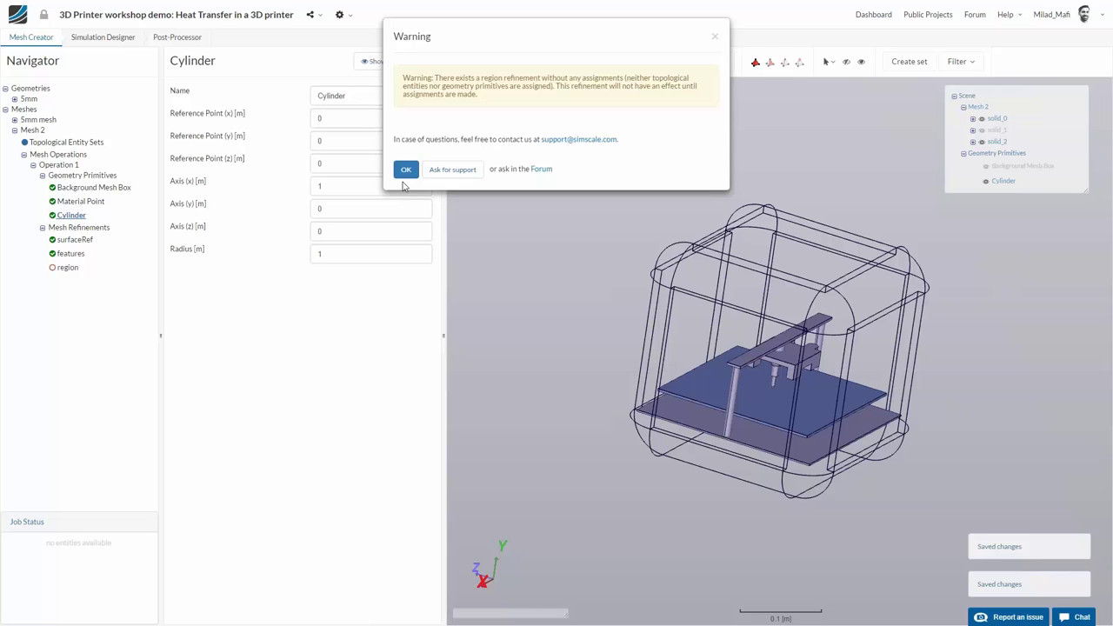
pyautogui.click(404, 168)
# Step: Set the cylinder's y reference point to -0.005 m, keeping its x coordinate at 0
pyautogui.click(372, 118)
pyautogui.doubleClick(377, 120)
pyautogui.press('Tab')
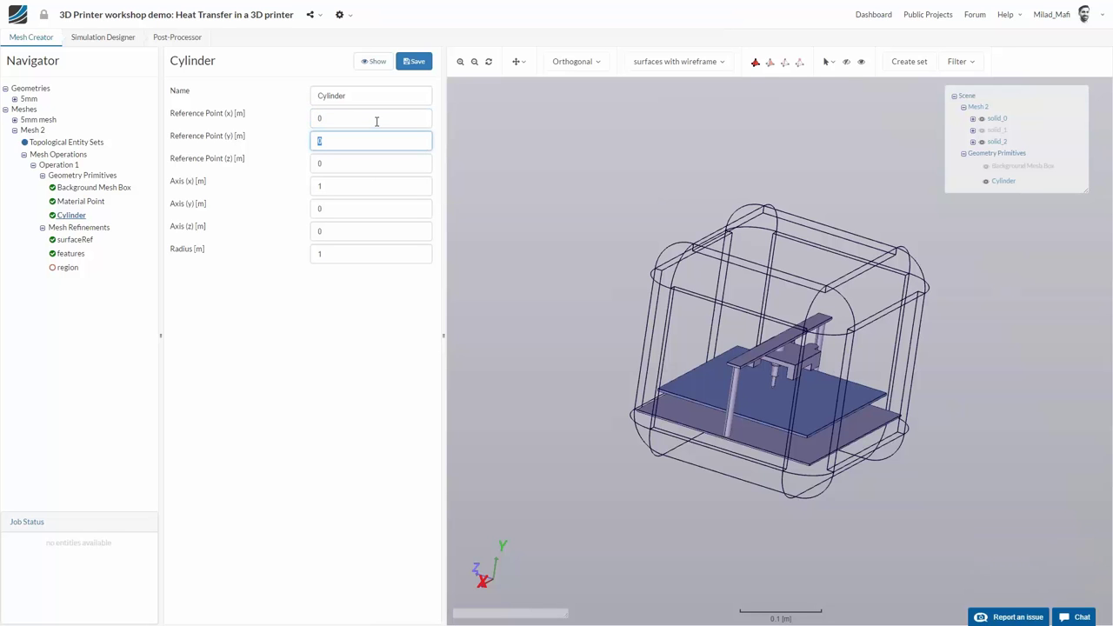
pyautogui.write('-0.005')
pyautogui.press('Tab')
# Step: Set the cylinder's axis to x 0, y 0.012 and z 0 m with a radius of 0.1 m, and save it
pyautogui.press('Tab')
pyautogui.write('0')
pyautogui.press('Tab')
pyautogui.write('0.012')
pyautogui.press('Tab')
pyautogui.press('Tab')
pyautogui.write('0.')
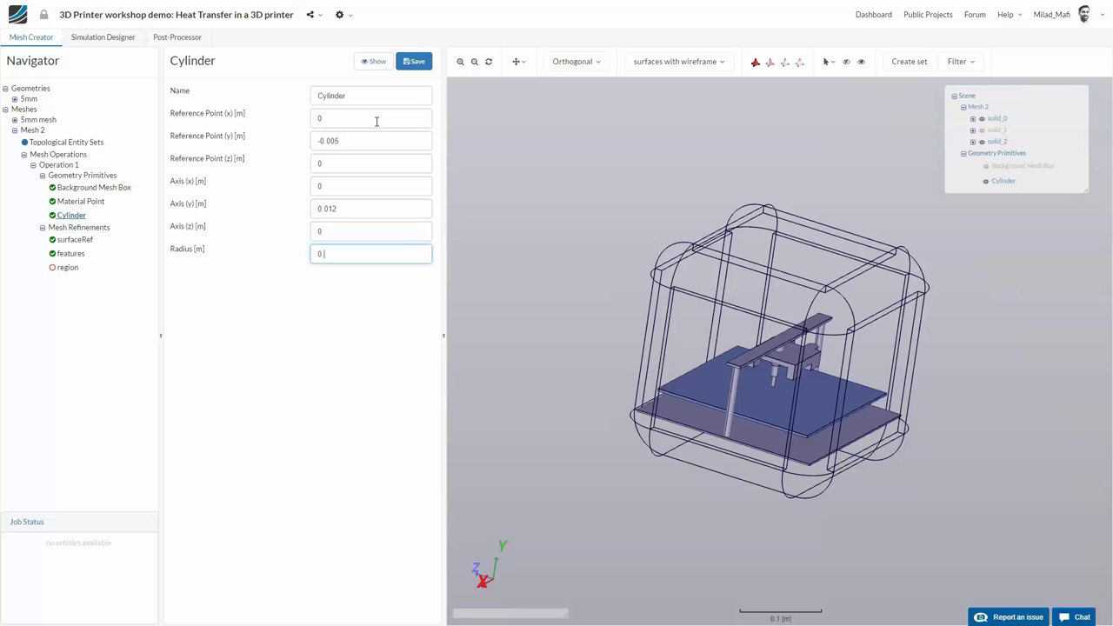
pyautogui.write('1')
pyautogui.press('Return')
pyautogui.moveTo(582, 279); pyautogui.dragTo(600, 284)
pyautogui.click(414, 61)
# Step: Assign the cylinder to the region refinement, set its refinement level to 2, and save it
pyautogui.click(70, 267)
pyautogui.click(182, 323)
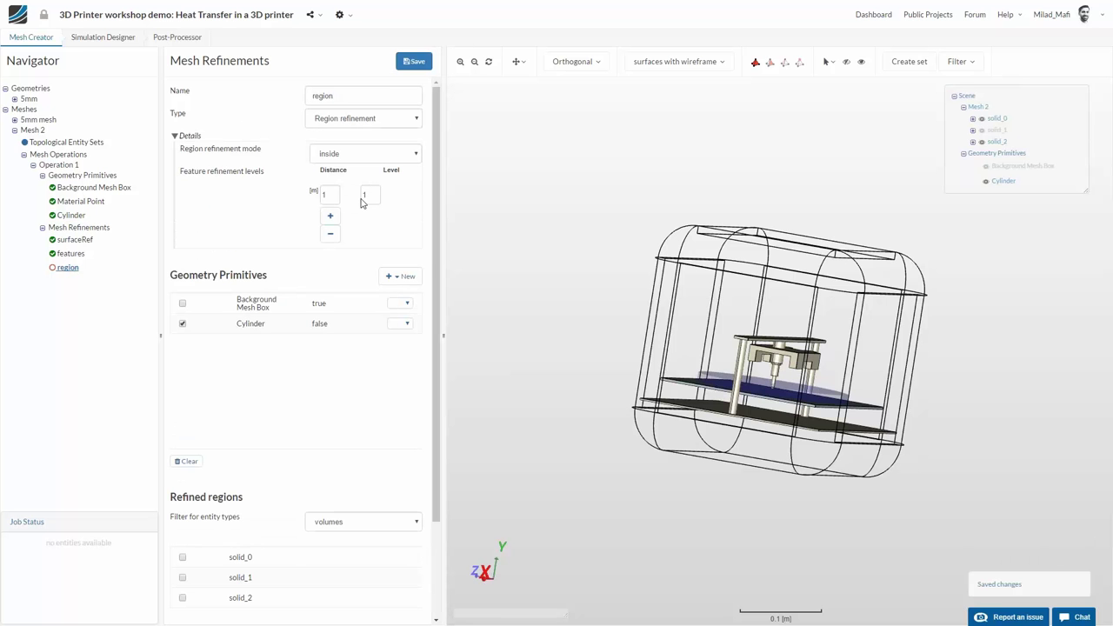
pyautogui.click(367, 194)
pyautogui.press('BackSpace')
pyautogui.write('2')
pyautogui.click(406, 64)
# Step: Add another mesh refinement, set its type to Surface refinement, and assign solid_1 to it
pyautogui.click(102, 230)
pyautogui.click(414, 61)
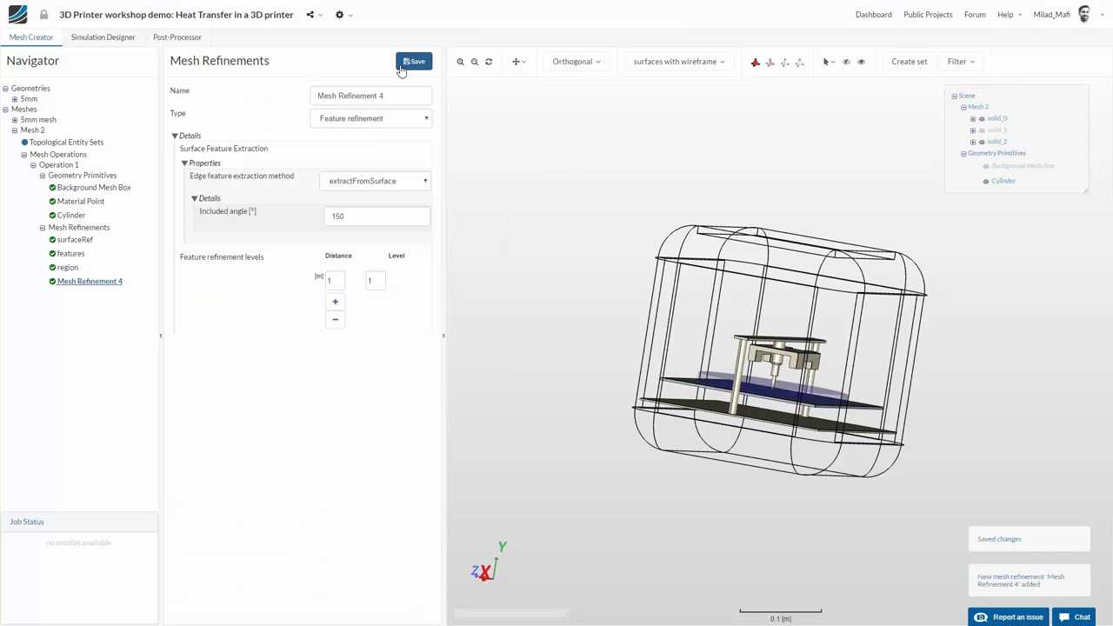
pyautogui.click(398, 118)
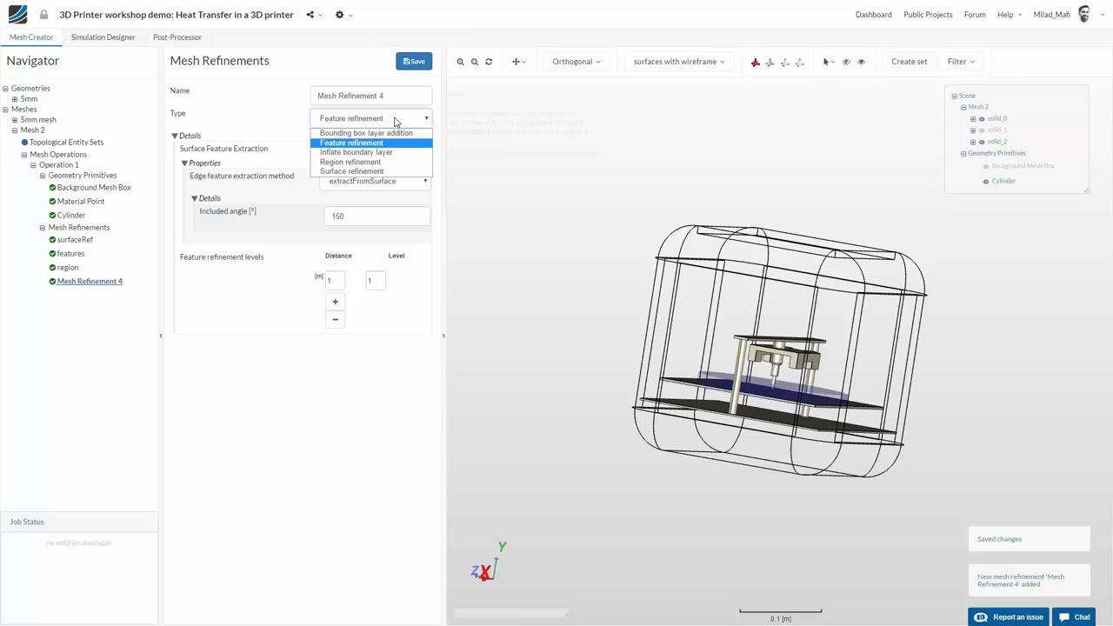
pyautogui.click(365, 154)
pyautogui.click(182, 298)
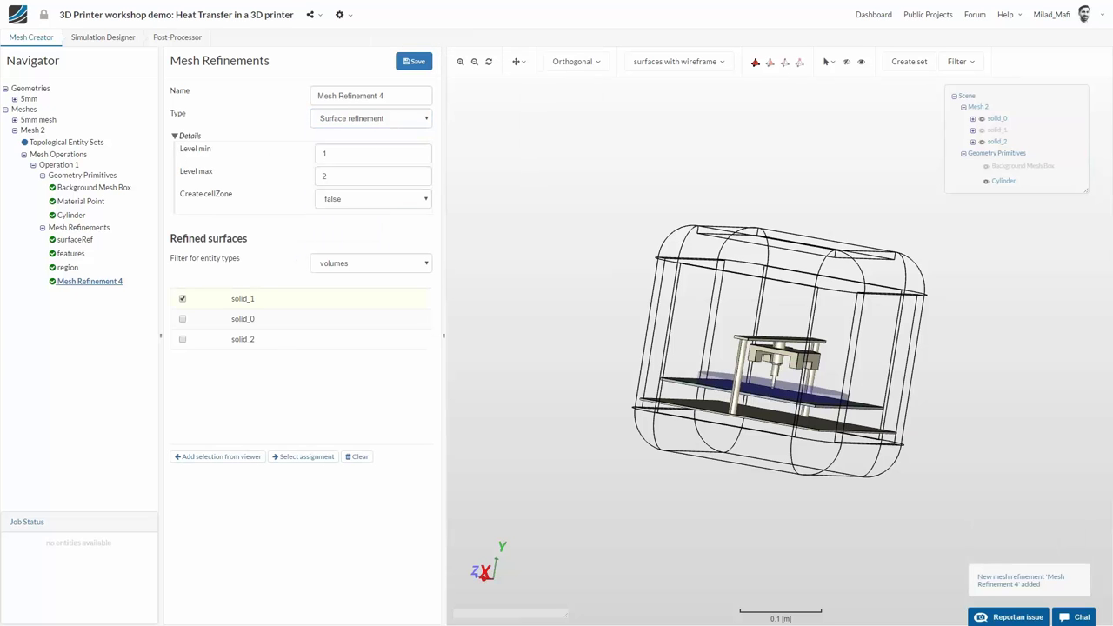
# Step: Set the new surface refinement's maximum level to 1, name it surface_housing, and save it
pyautogui.doubleClick(365, 174)
pyautogui.write('1')
pyautogui.tripleClick(371, 96)
pyautogui.write('surface_housing')
pyautogui.click(414, 60)
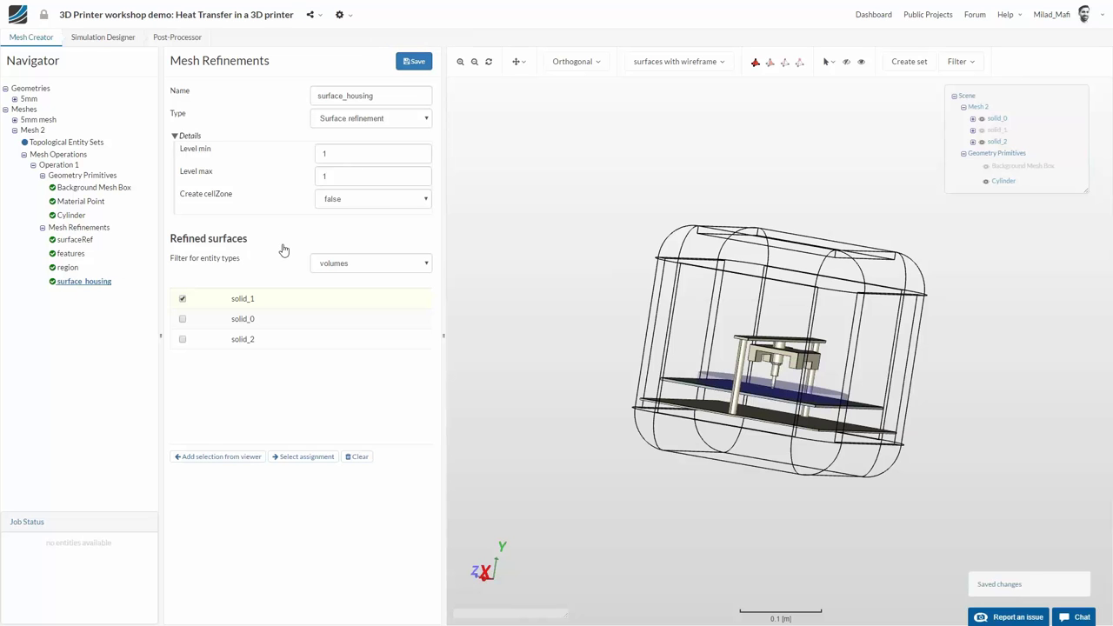
# Step: Set Mesh 2's Operation 1 to 32 computing cores, save it, and start the meshing operation
pyautogui.click(57, 165)
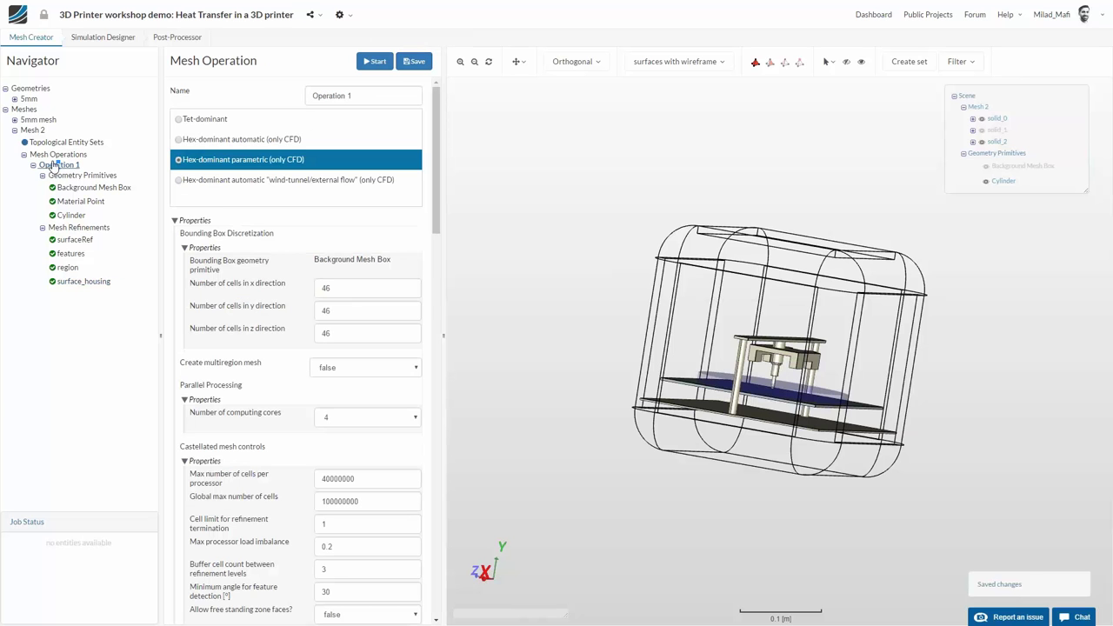
pyautogui.click(353, 419)
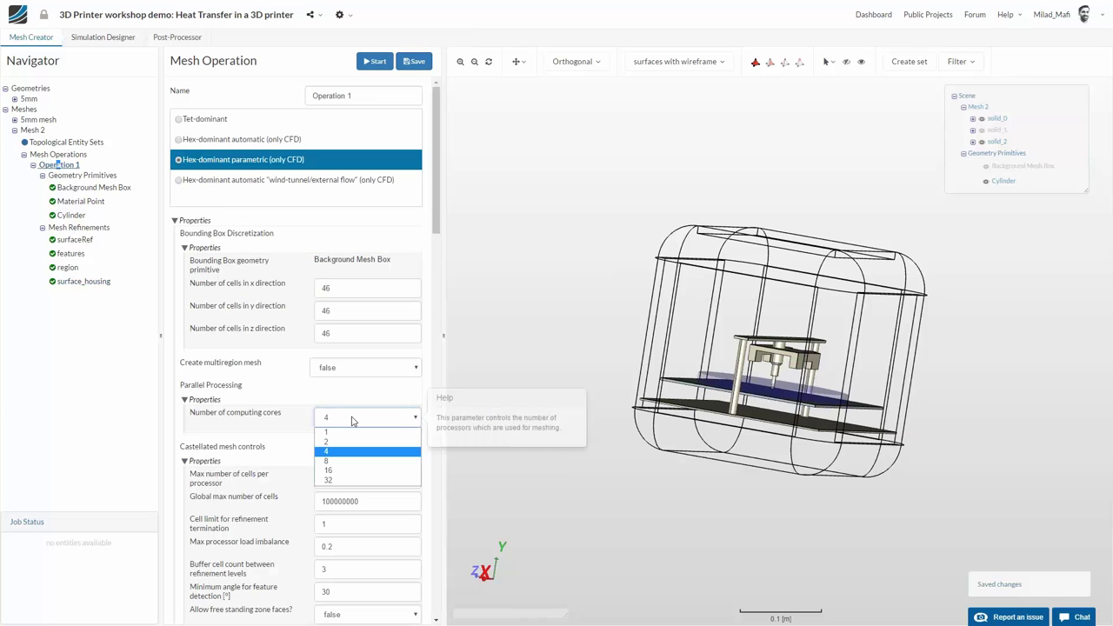
pyautogui.click(351, 480)
pyautogui.click(413, 61)
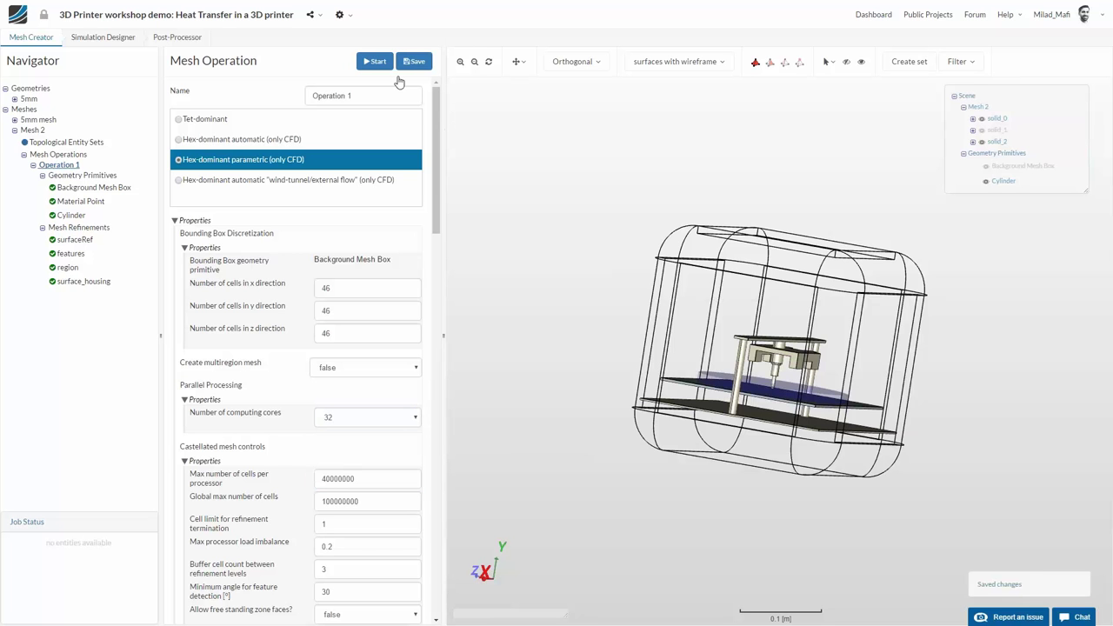
pyautogui.click(375, 63)
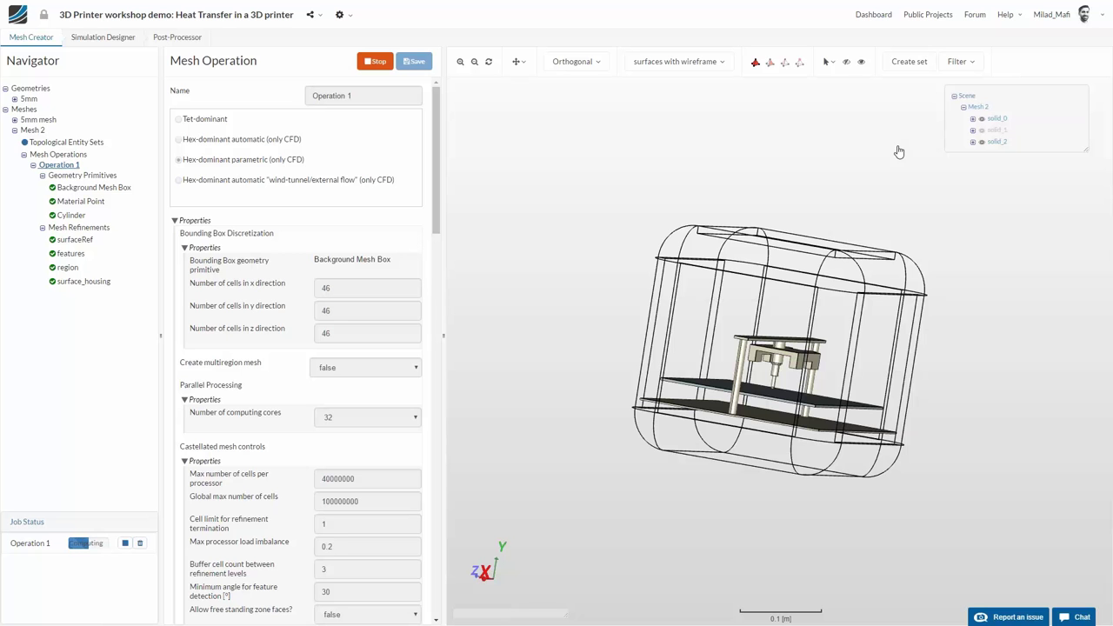
# Step: Show the Background Mesh Box in the viewer and examine how it encloses the printer geometry
pyautogui.click(71, 214)
pyautogui.click(81, 201)
pyautogui.click(94, 187)
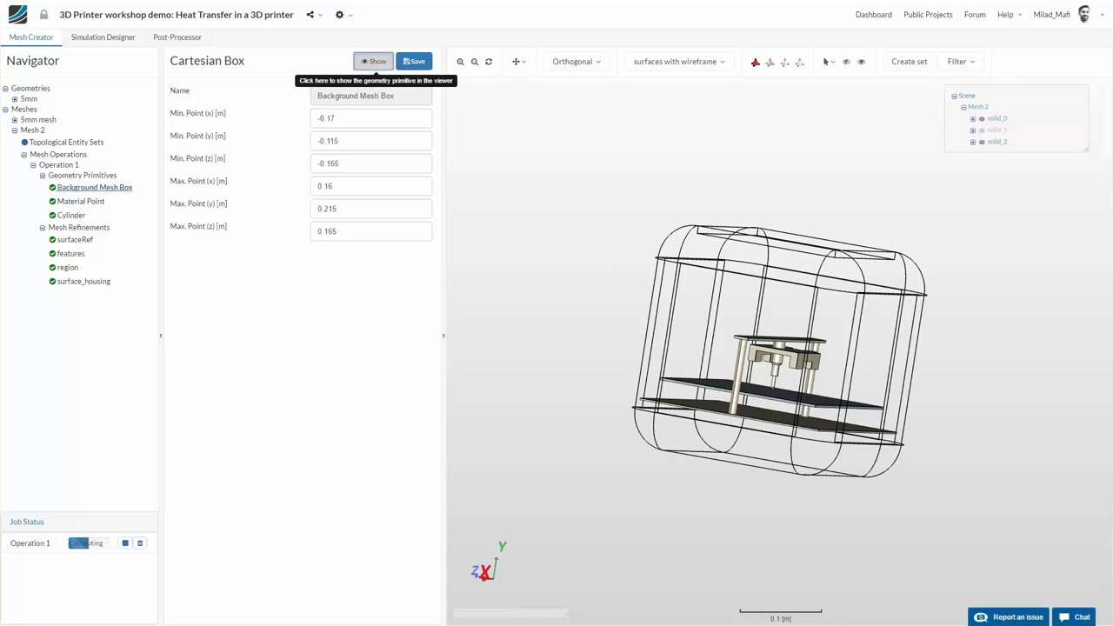
pyautogui.click(374, 62)
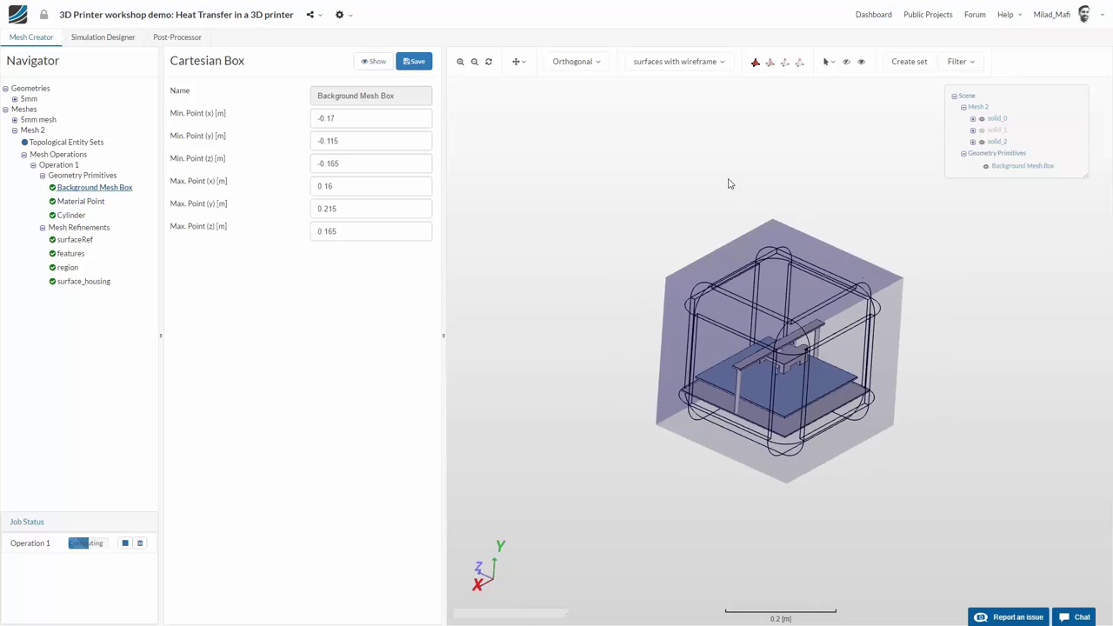
pyautogui.moveTo(693, 175); pyautogui.dragTo(713, 278)
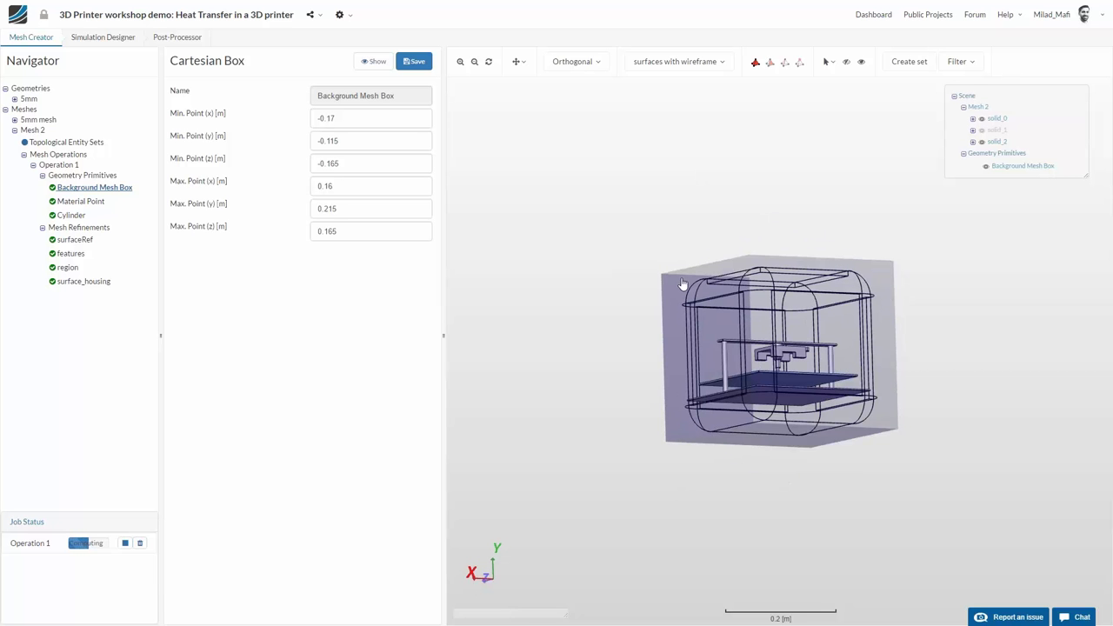
# Step: Show the Material Point in the viewer, examine its location inside the enclosure from several angles, and save its settings
pyautogui.click(81, 201)
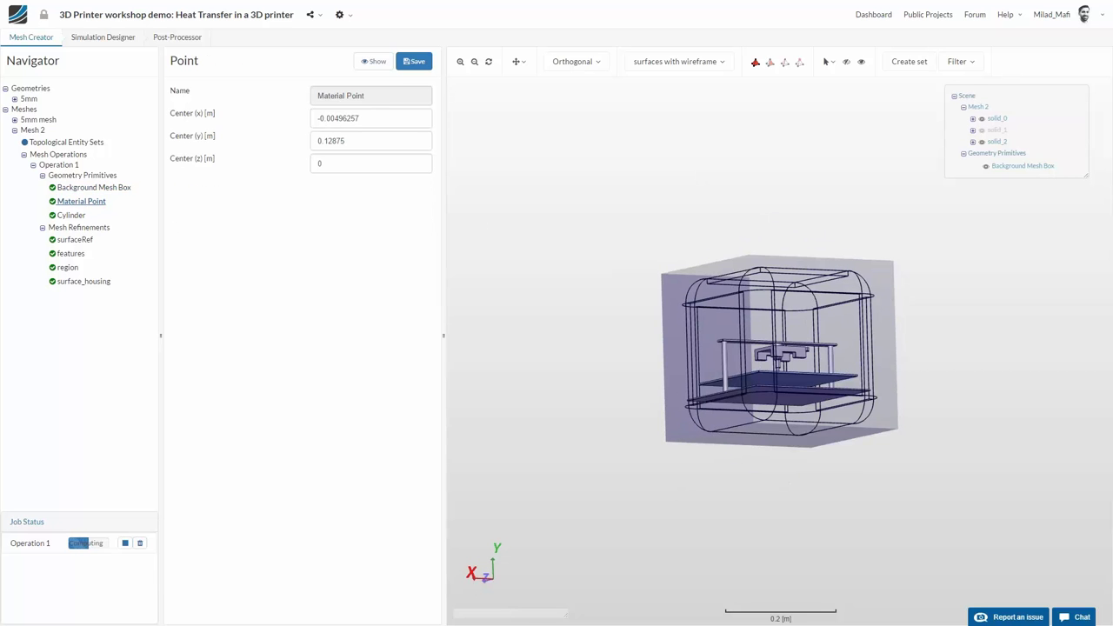
pyautogui.click(373, 62)
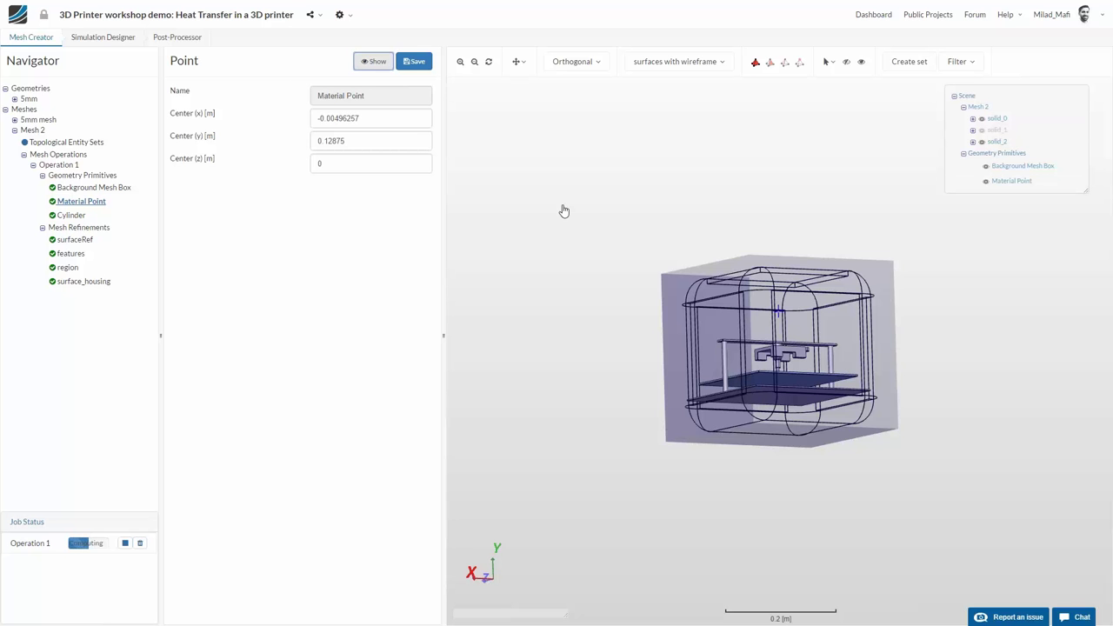
pyautogui.moveTo(613, 204); pyautogui.dragTo(822, 334)
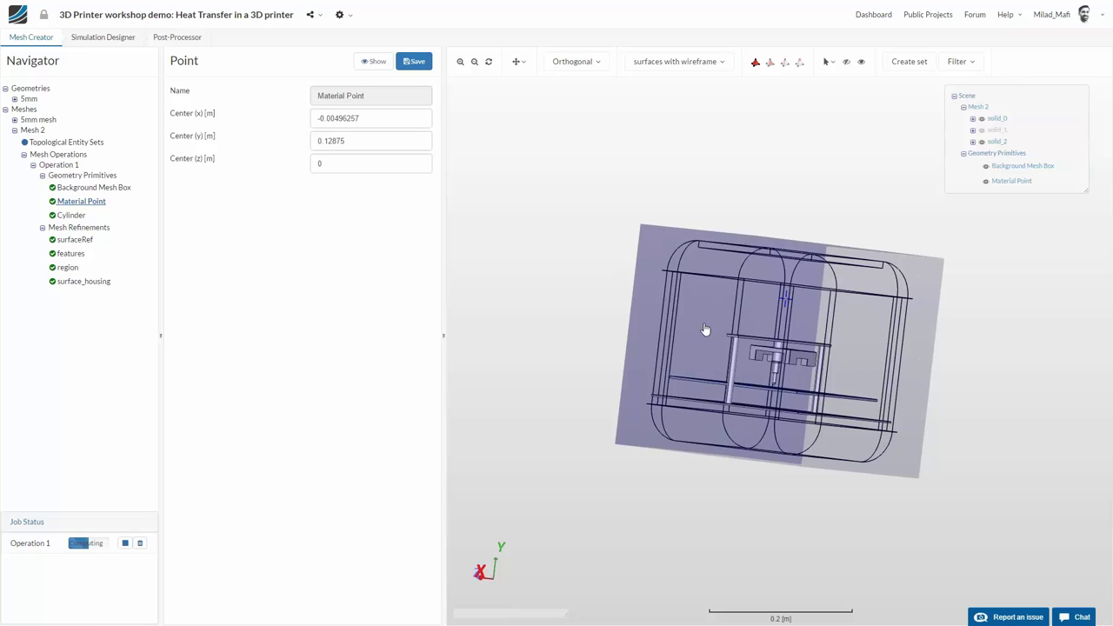
pyautogui.moveTo(736, 183); pyautogui.dragTo(798, 297)
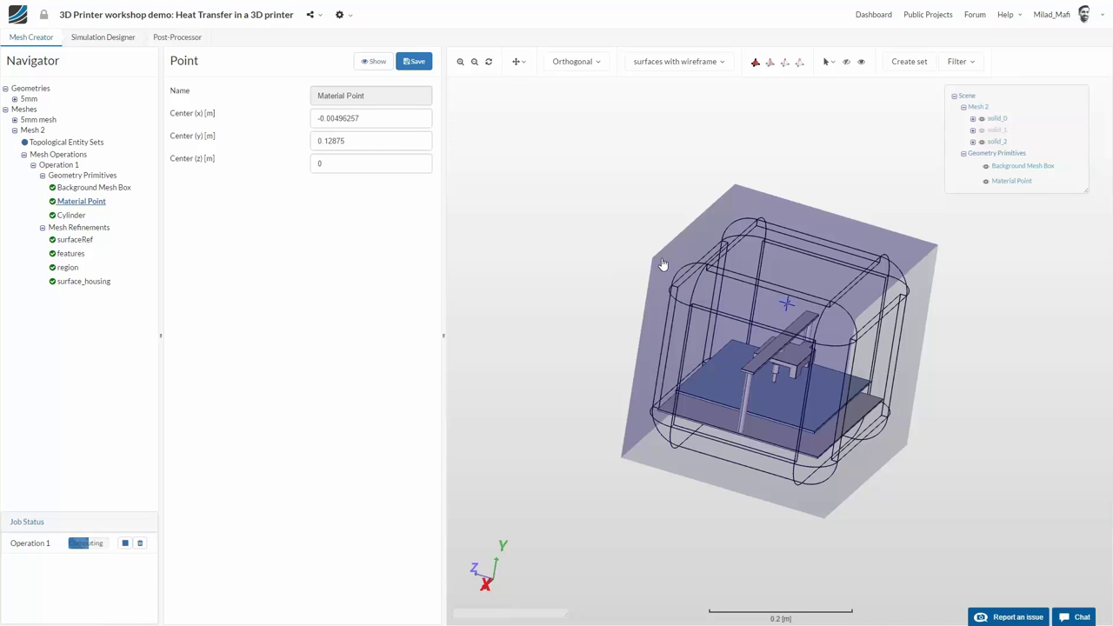
pyautogui.moveTo(637, 302); pyautogui.dragTo(641, 268)
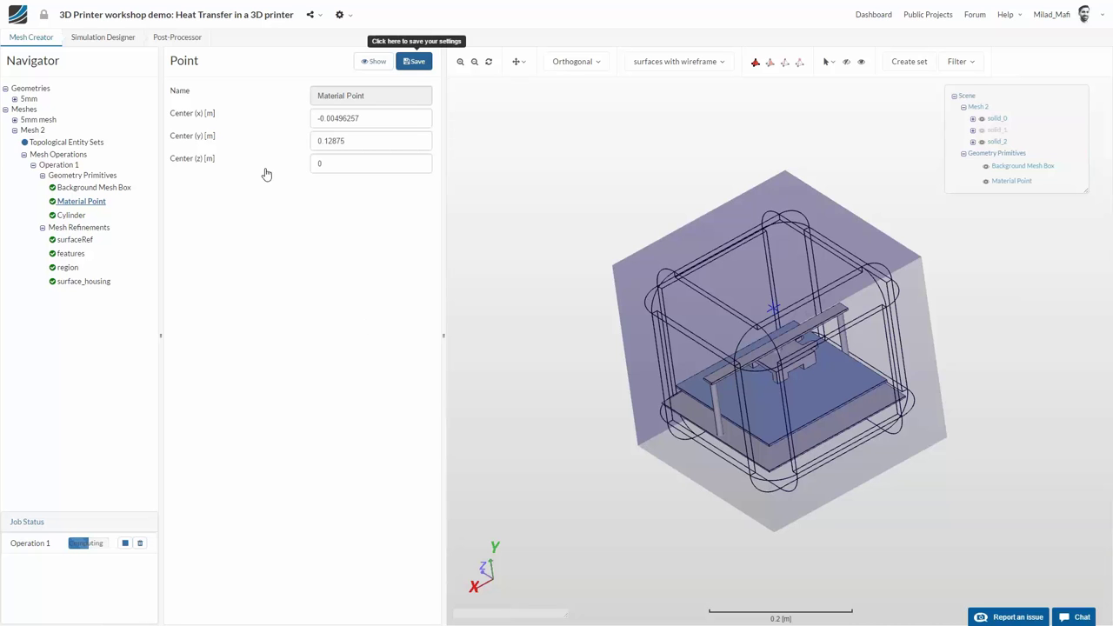
pyautogui.click(414, 60)
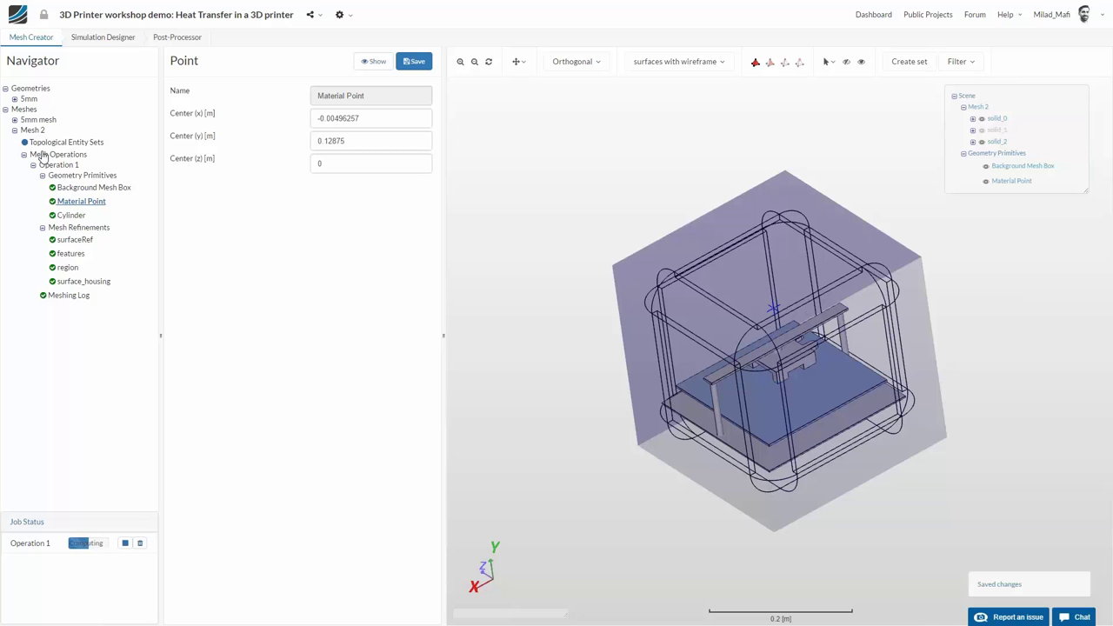
# Step: Display the mesh of the 5mm mesh's Operation 1 and apply a mesh clip at the origin with its normal along x
pyautogui.click(14, 119)
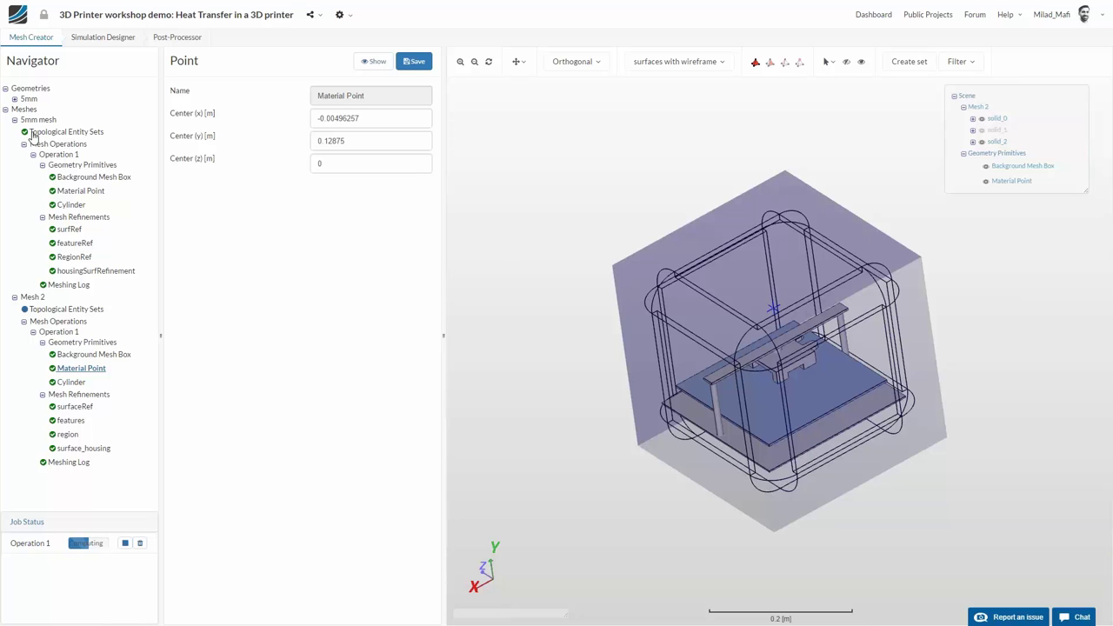
pyautogui.click(59, 154)
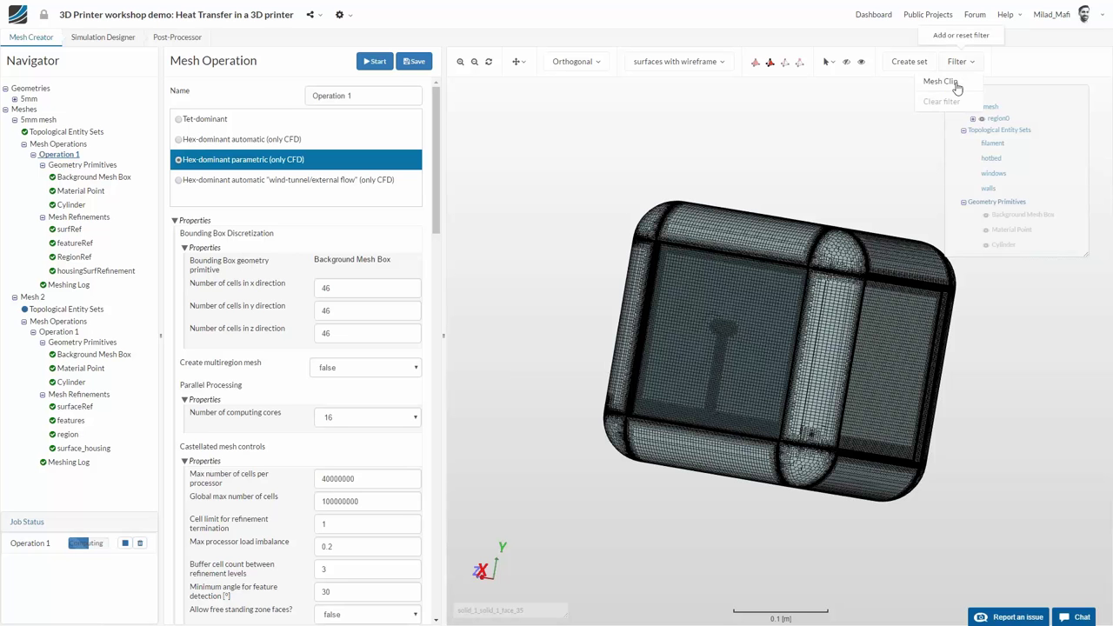
pyautogui.click(959, 64)
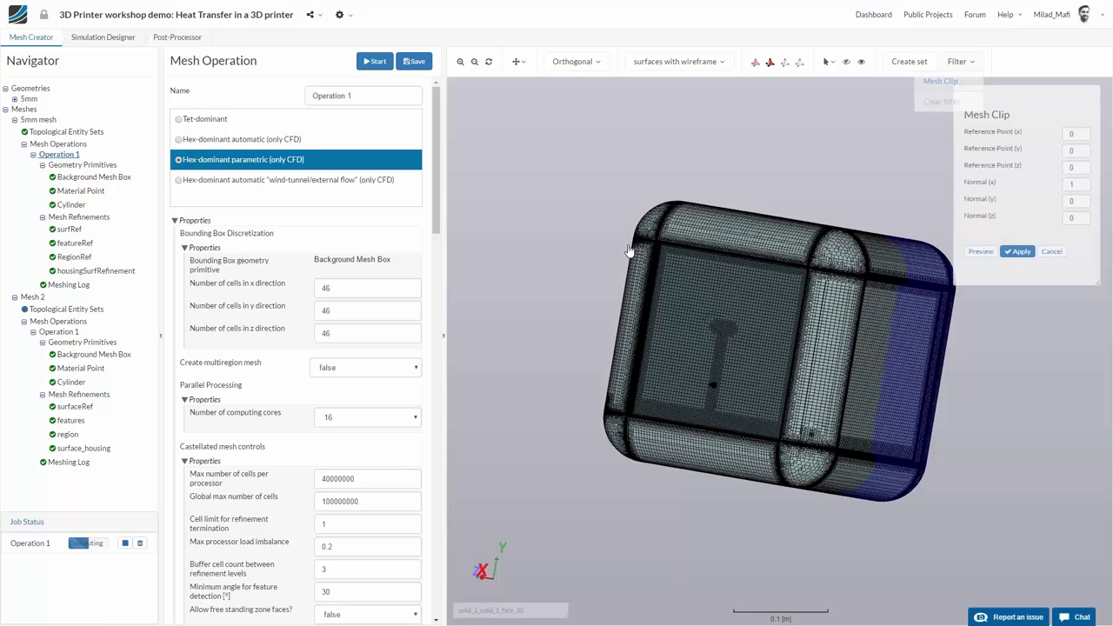
pyautogui.moveTo(611, 279); pyautogui.dragTo(600, 295)
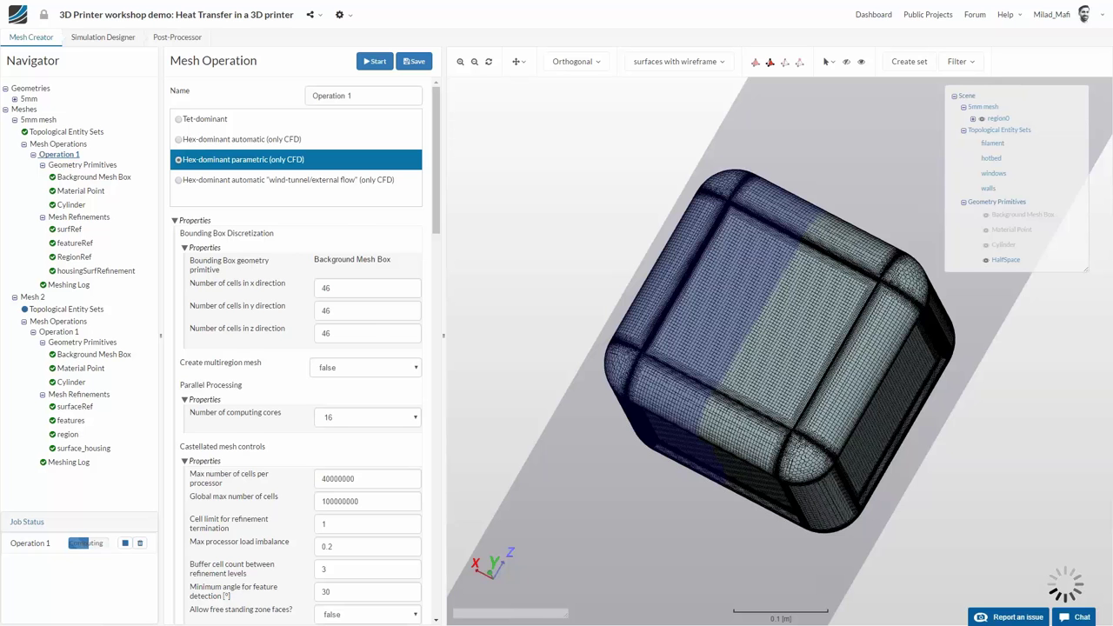
# Step: Switch to the PowerPoint presentation and advance to the Wrap-up: Mesh Generation slide
pyautogui.hotkey('alt', 'Tab')
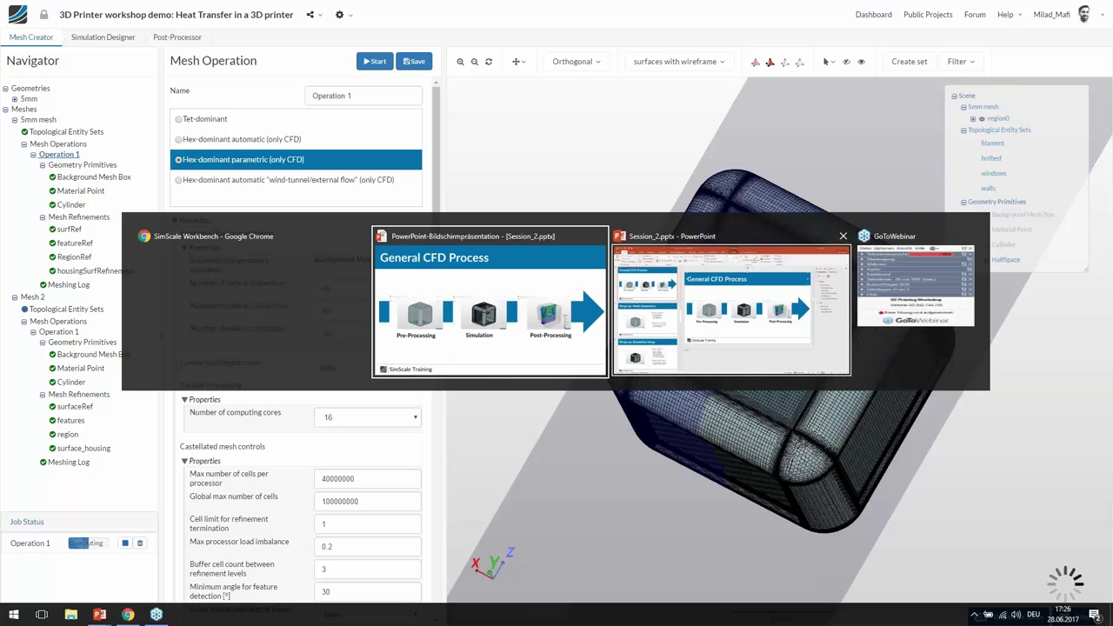
pyautogui.press('Right')
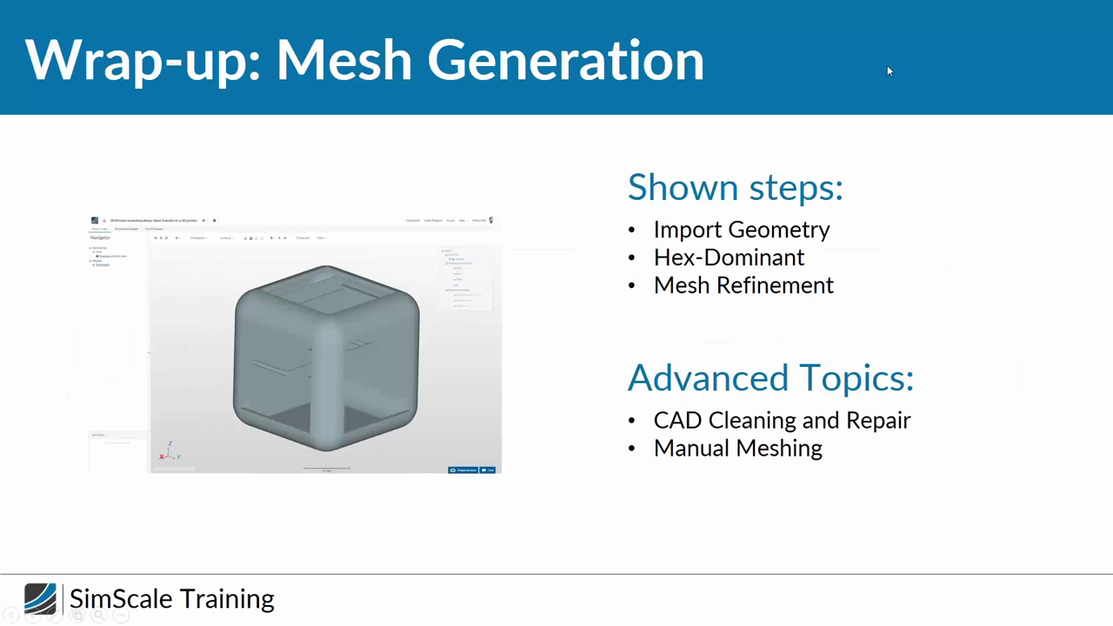
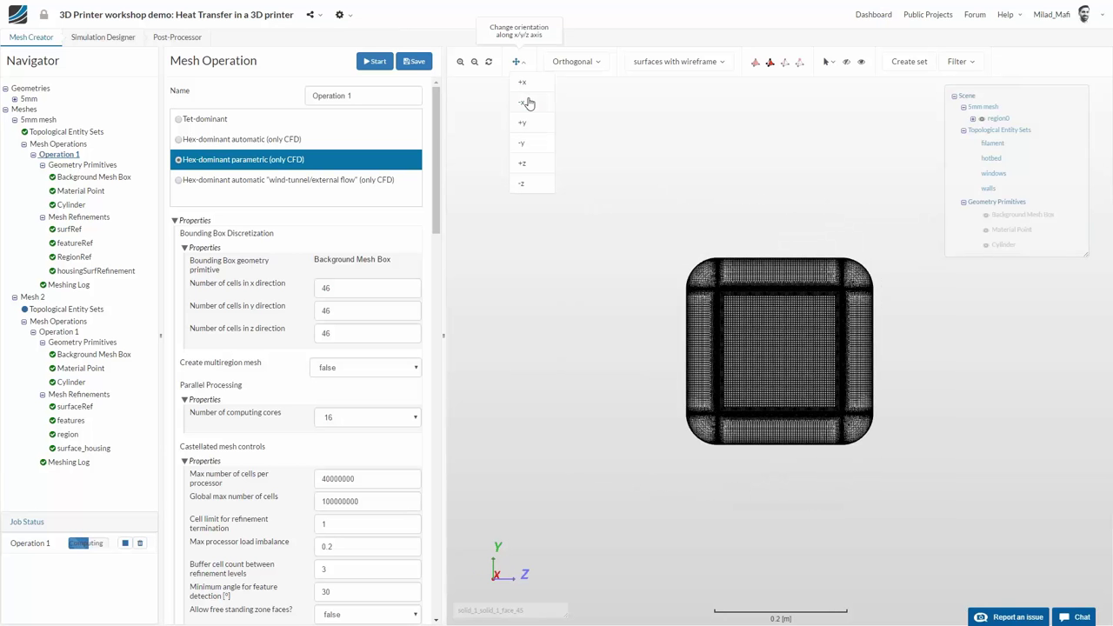
# Step: Examine the clipped 5mm mesh along the x axis, especially the refinement around the nozzle and the plates
pyautogui.moveTo(564, 134); pyautogui.dragTo(853, 312)
pyautogui.scroll(3, 878, 426)
pyautogui.scroll(2, 893, 541)
pyautogui.scroll(2, 878, 549)
pyautogui.scroll(-1, 878, 549)
pyautogui.scroll(-1, 878, 549)
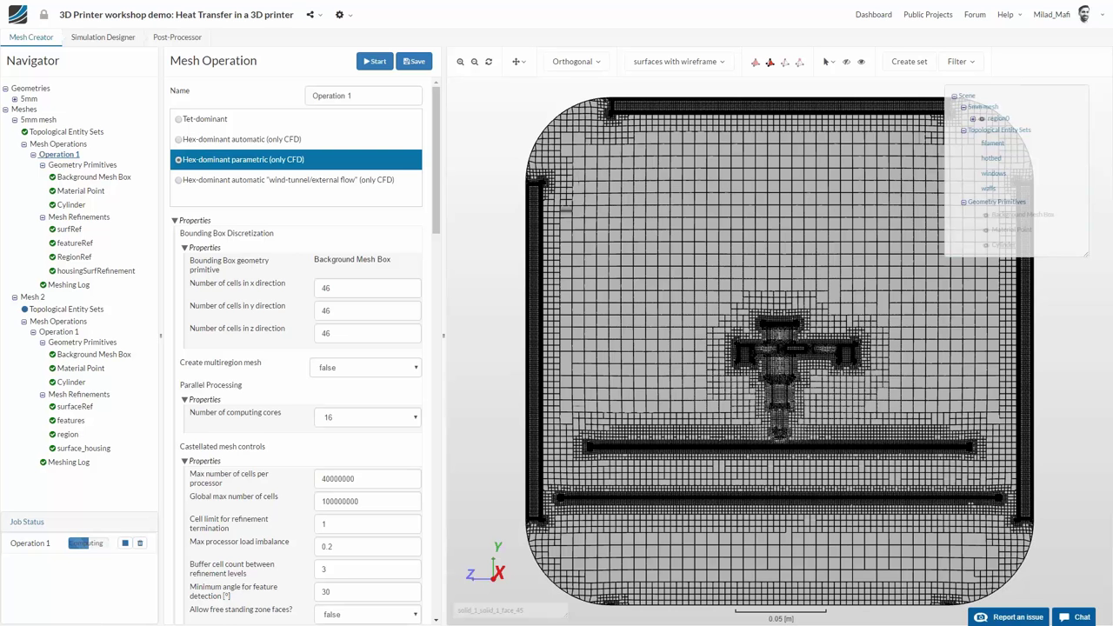
# Step: Create a new simulation named 5mm - demo in the Simulation Designer
pyautogui.click(104, 38)
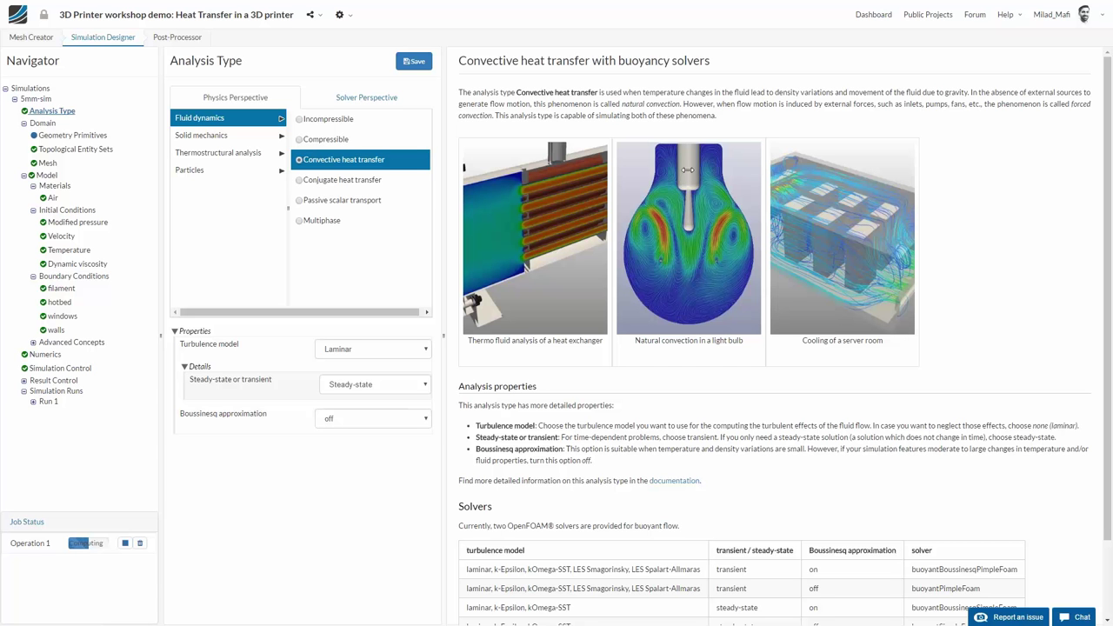
pyautogui.click(24, 92)
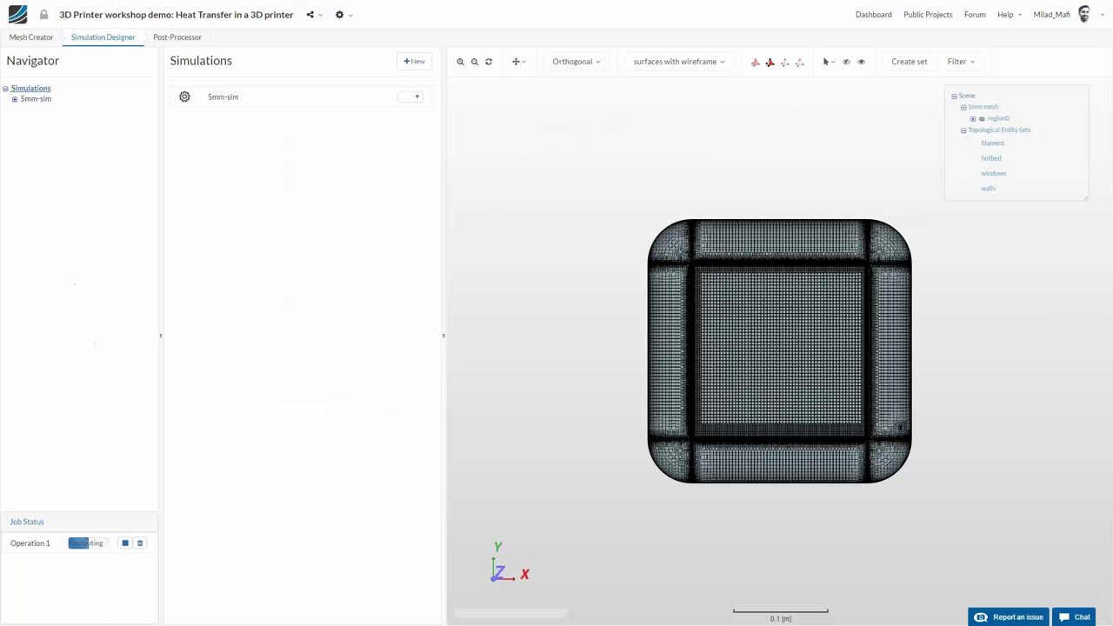
pyautogui.click(412, 61)
pyautogui.write('5mm -')
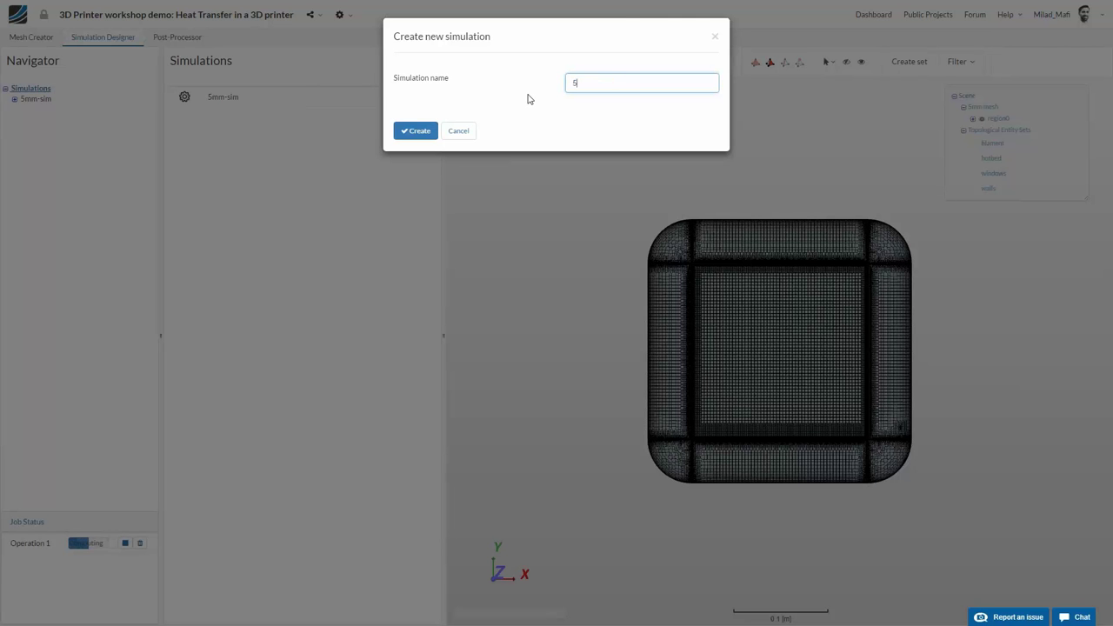
pyautogui.write('mesh')
pyautogui.click(416, 131)
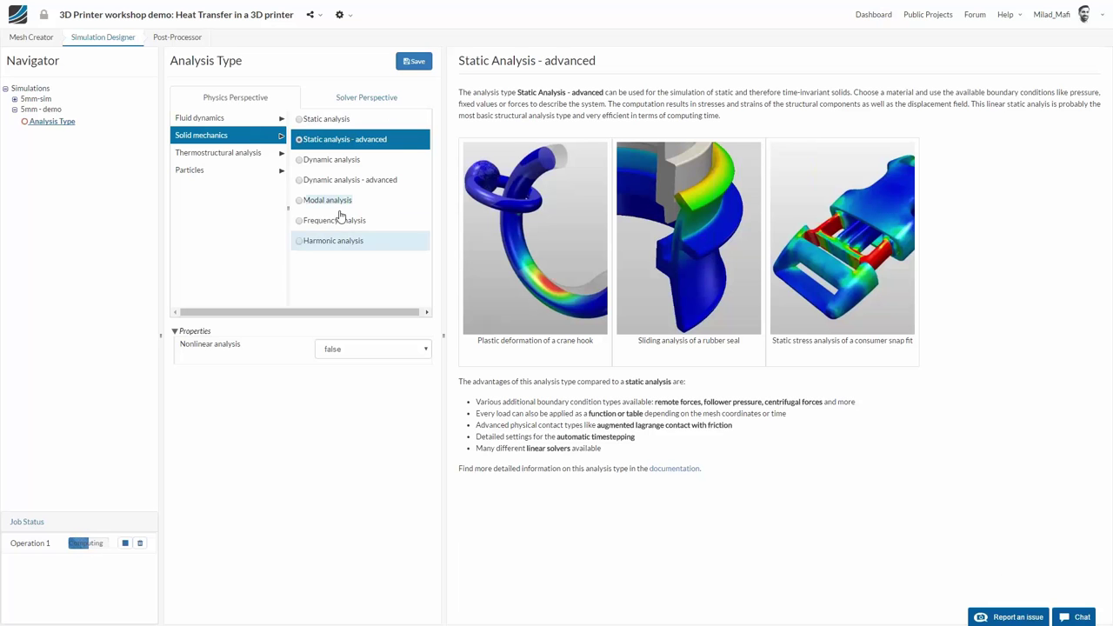
# Step: Choose Convective heat transfer from the Fluid dynamics category as the new simulation's analysis type
pyautogui.click(226, 152)
pyautogui.click(355, 171)
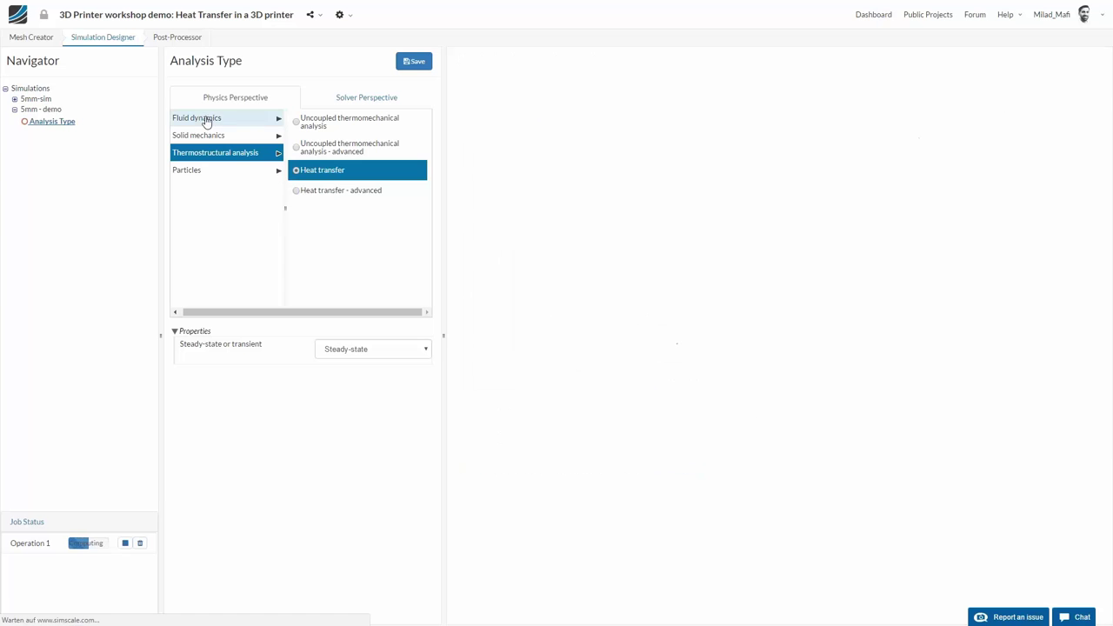
pyautogui.click(209, 118)
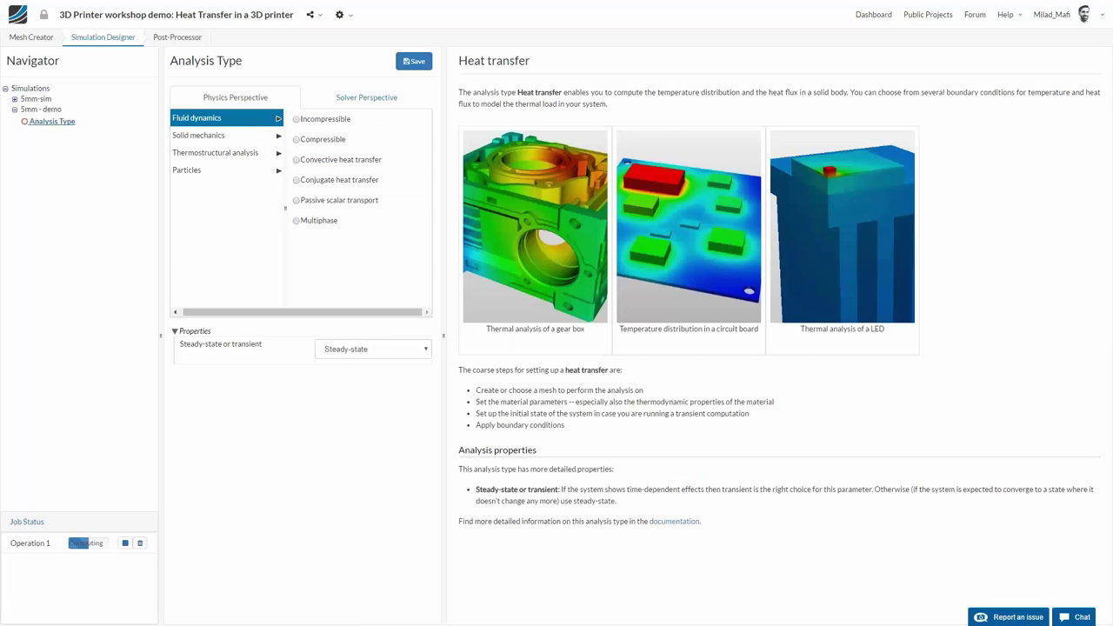
pyautogui.click(374, 160)
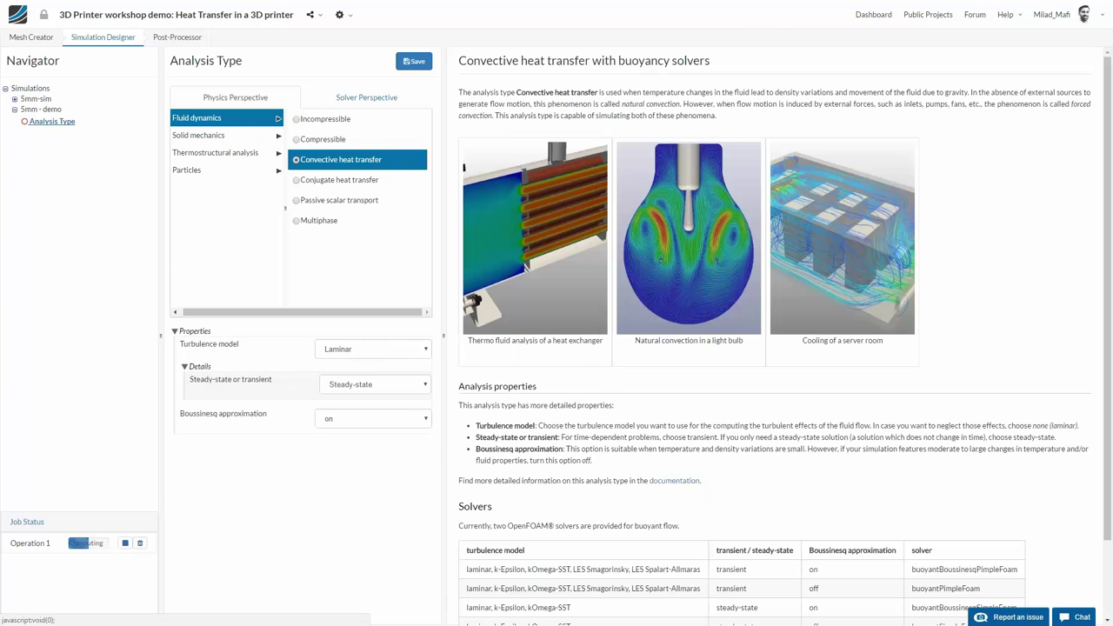
# Step: Turn the Boussinesq approximation off for the laminar, steady-state convective heat transfer analysis and save the analysis type
pyautogui.click(374, 348)
pyautogui.click(376, 348)
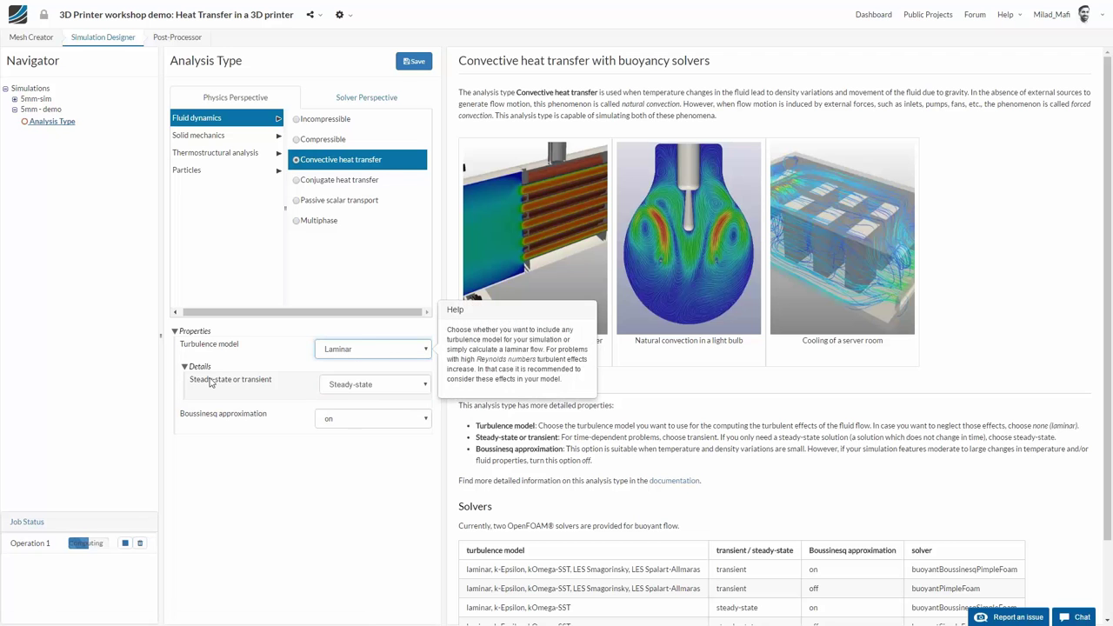
pyautogui.click(346, 420)
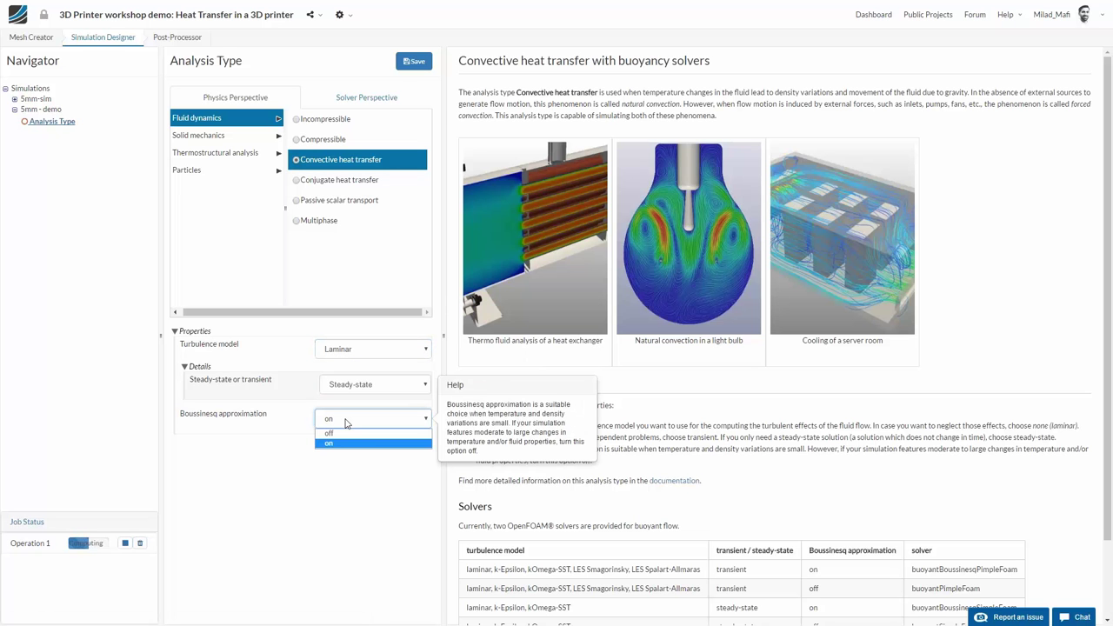
pyautogui.click(346, 436)
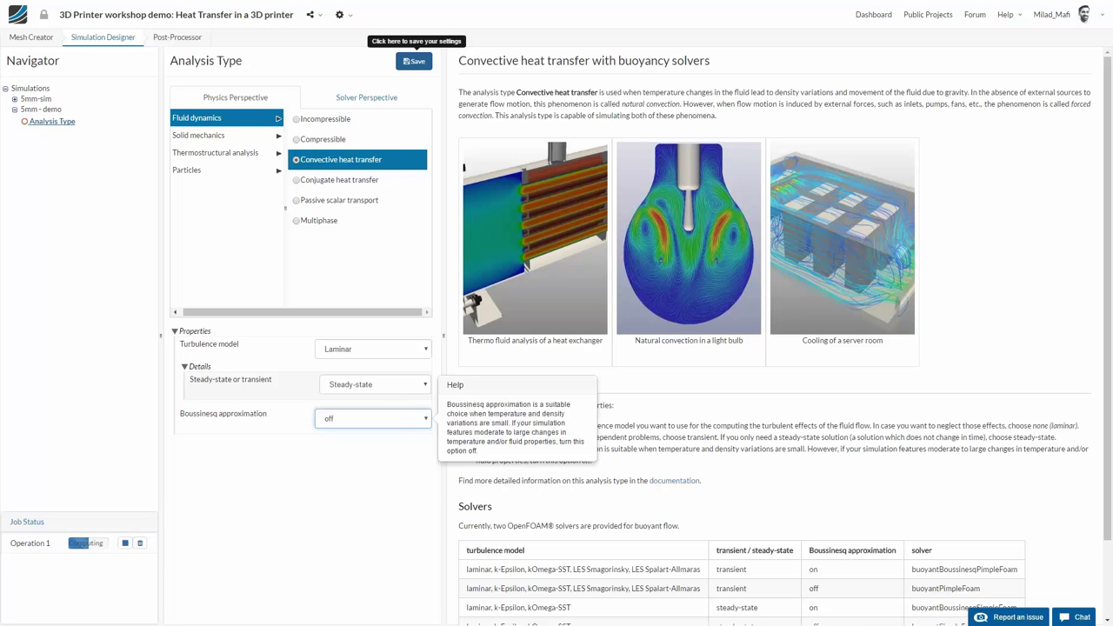
pyautogui.click(413, 61)
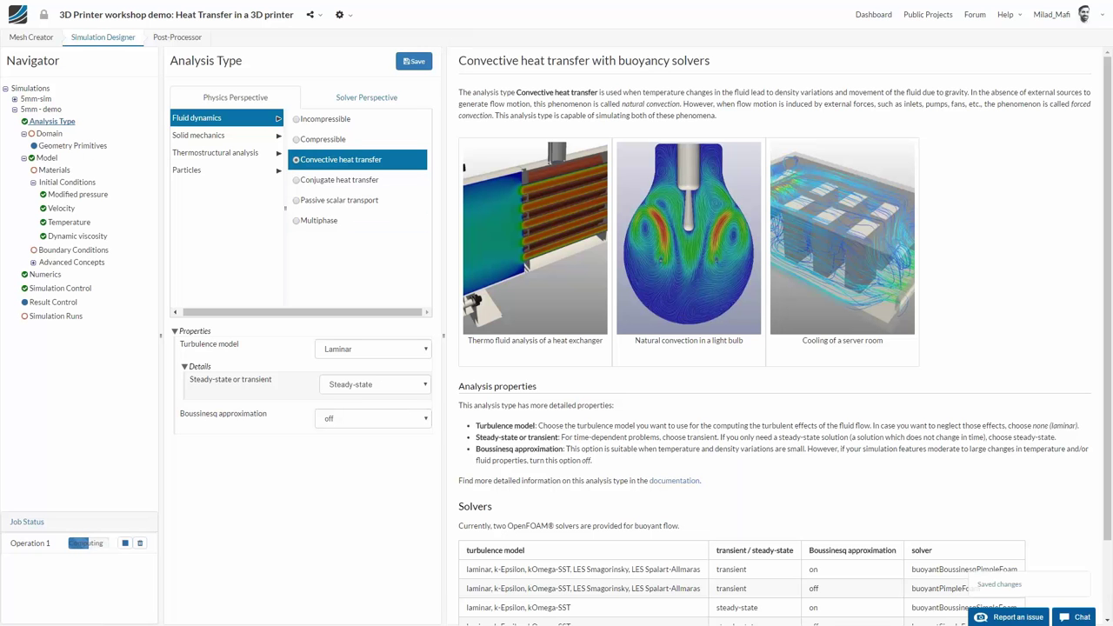
# Step: Assign the 5mm mesh as the simulation domain and save it
pyautogui.click(39, 136)
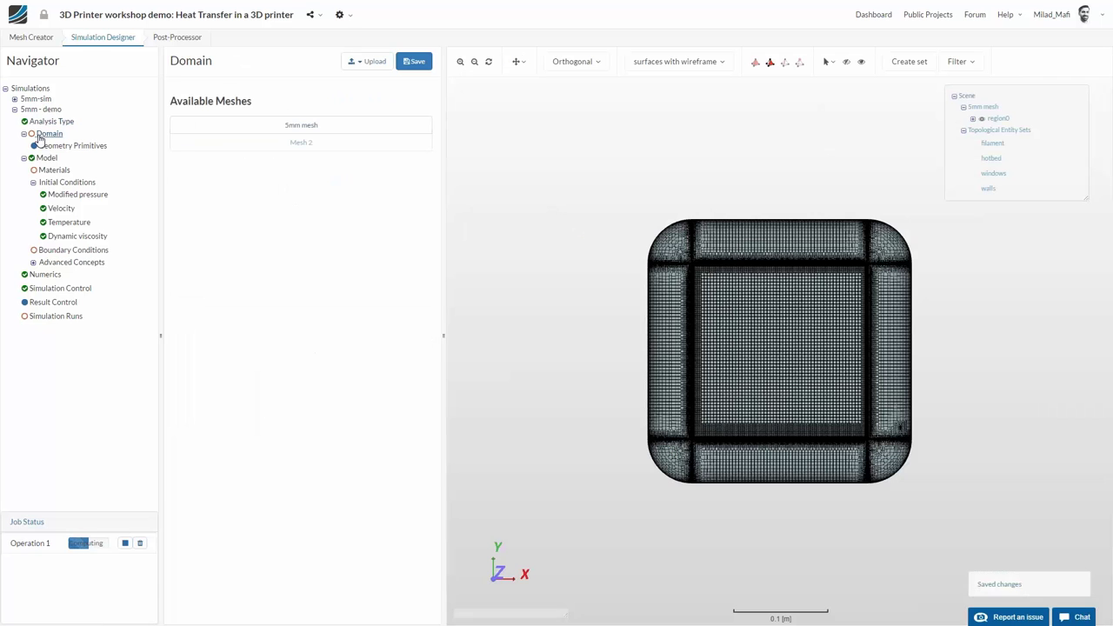
pyautogui.click(413, 61)
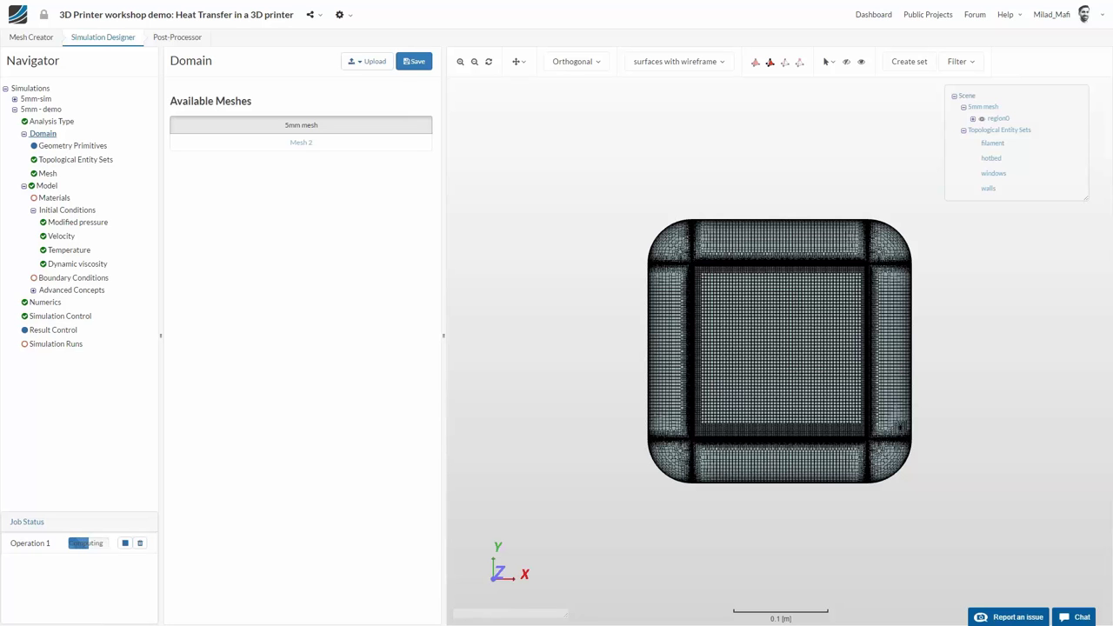
pyautogui.click(414, 61)
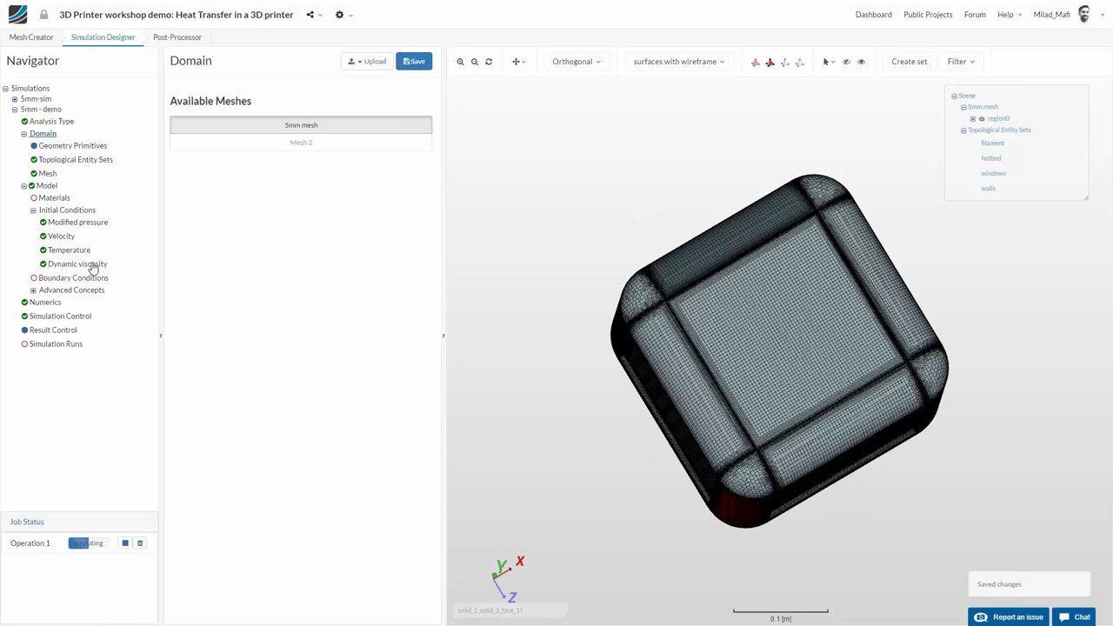
# Step: Set the model's gravity to -9.81 m/s² in the y direction and save it
pyautogui.click(54, 198)
pyautogui.click(47, 185)
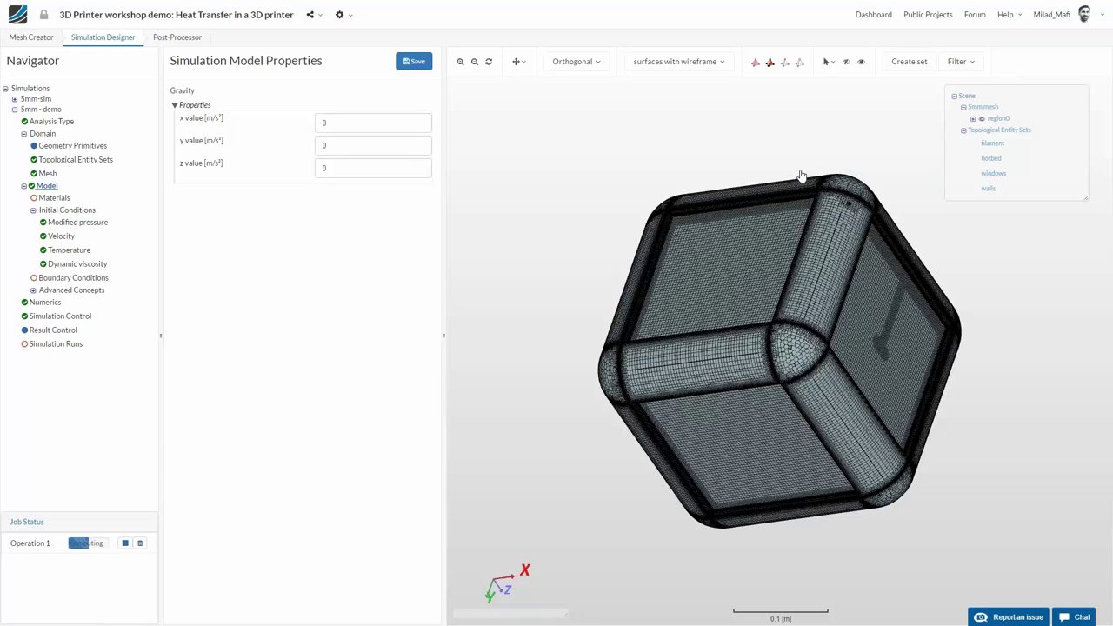
pyautogui.moveTo(801, 176); pyautogui.dragTo(671, 199)
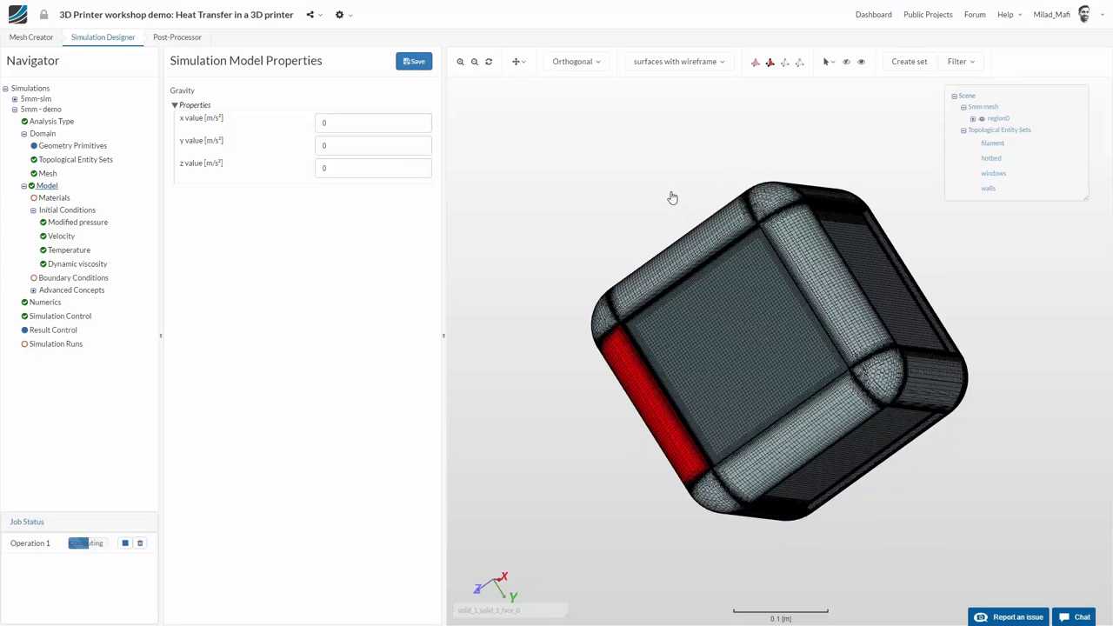
pyautogui.doubleClick(355, 143)
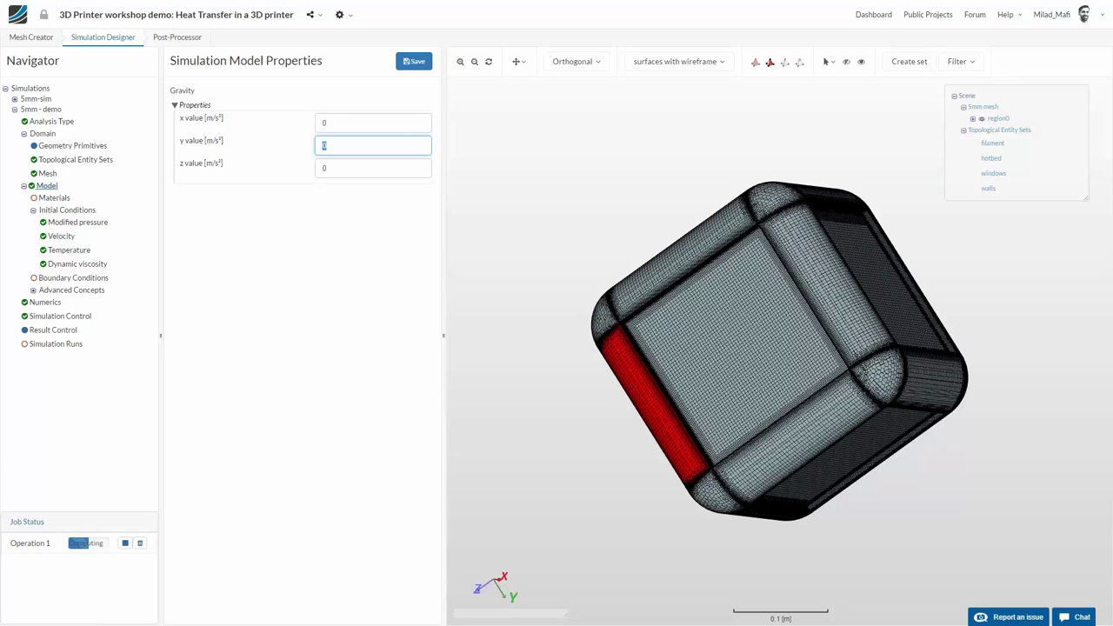
pyautogui.write('-9.81')
pyautogui.click(415, 62)
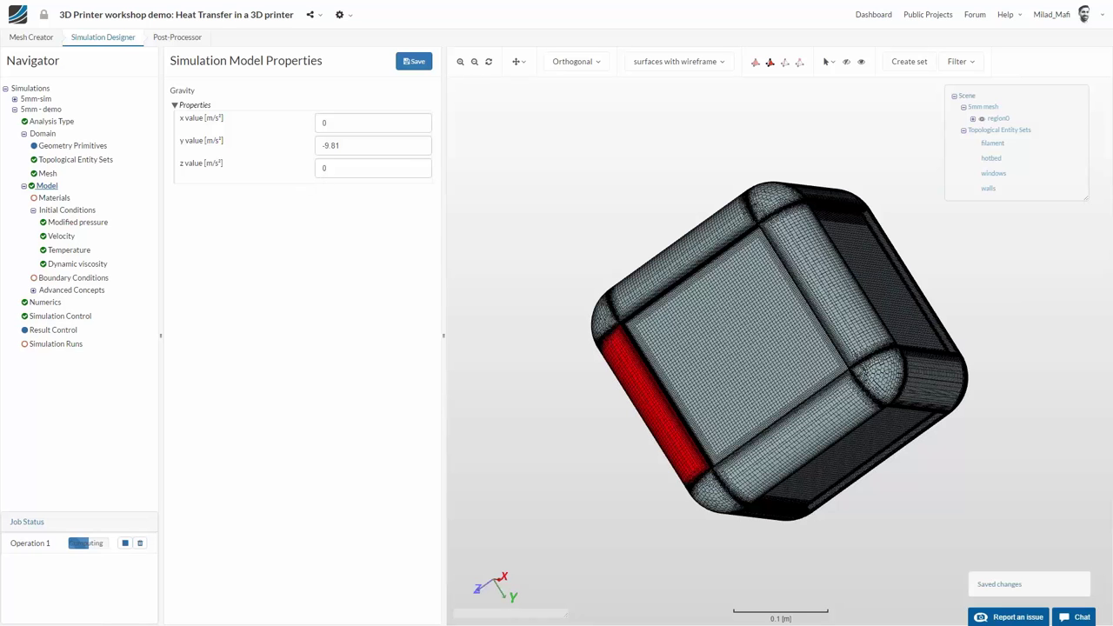
# Step: Create a fluid material, import Air from the material library, assign it to region0 and save
pyautogui.click(55, 199)
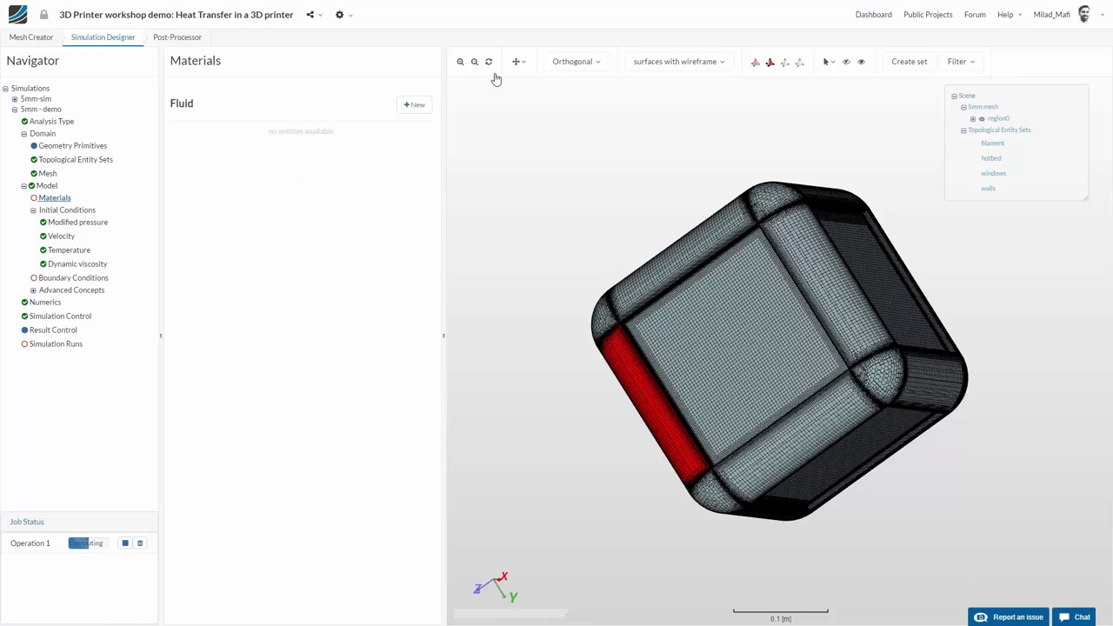
pyautogui.click(415, 105)
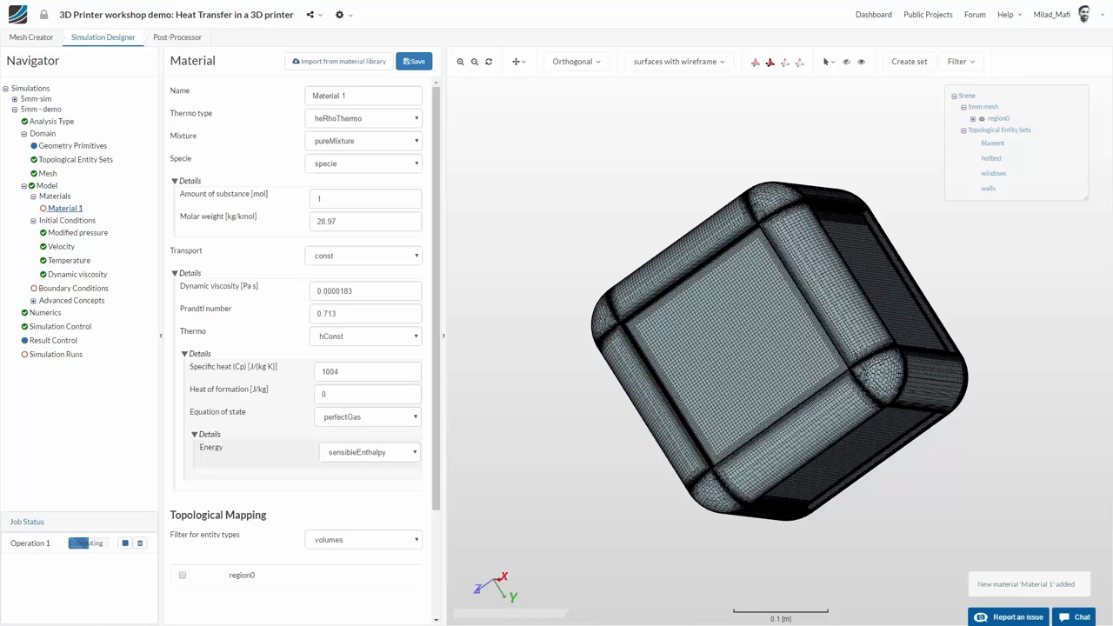
pyautogui.click(353, 66)
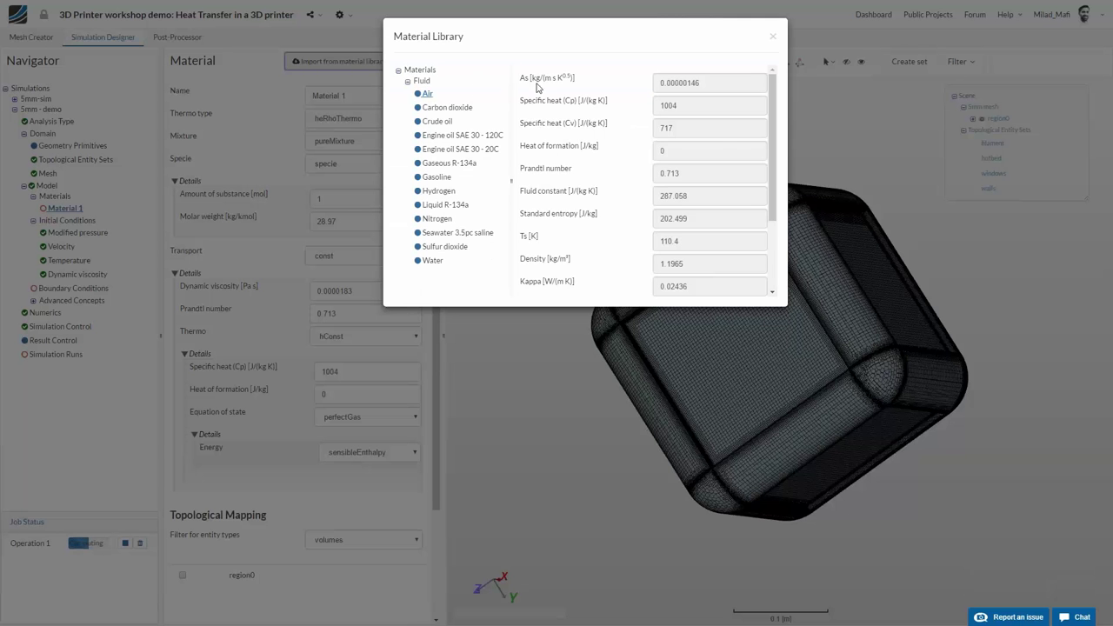
pyautogui.scroll(-3, 608, 217)
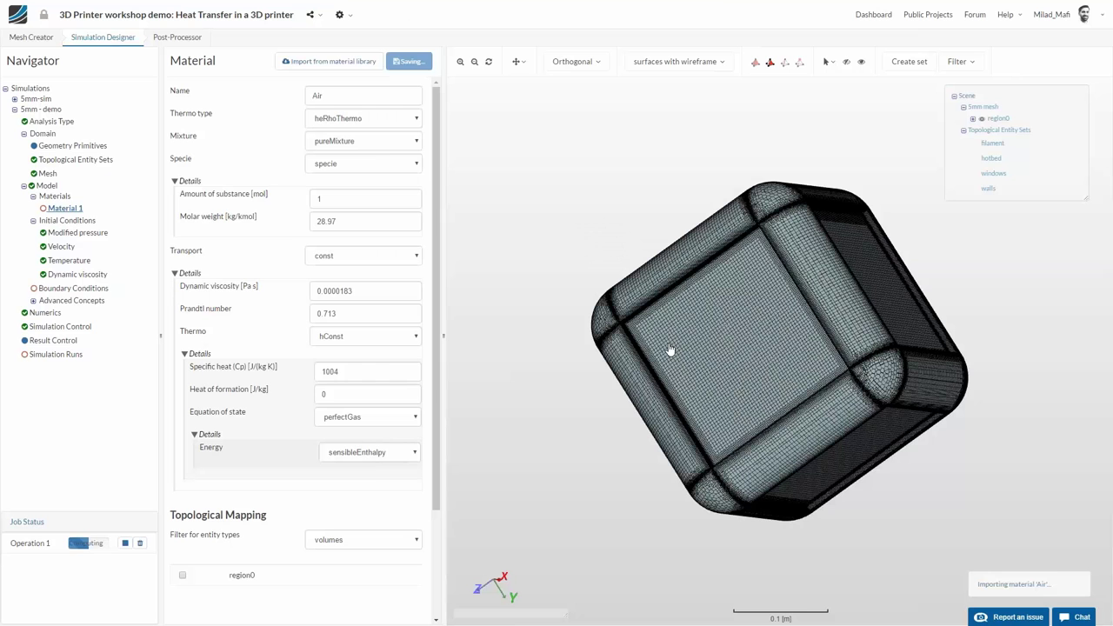
pyautogui.click(221, 572)
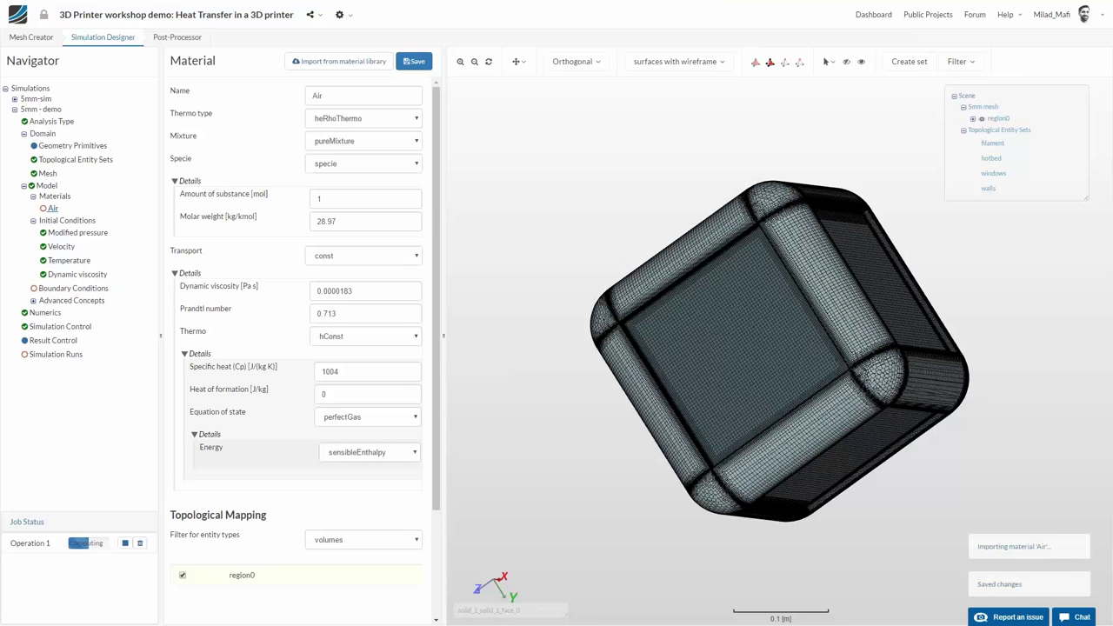
pyautogui.click(414, 61)
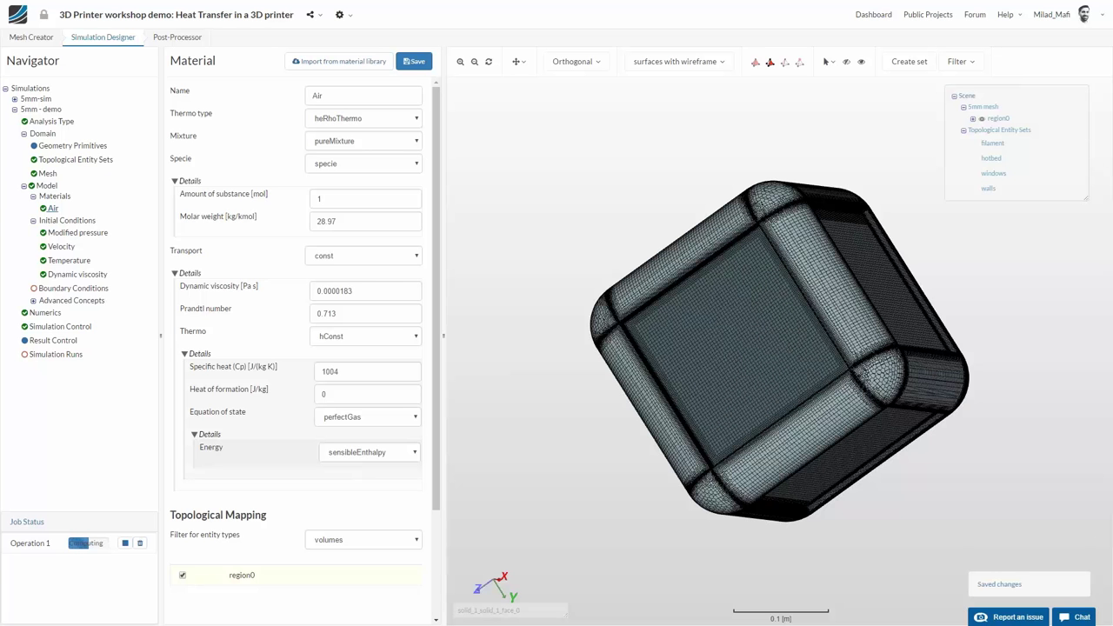
# Step: Review the initial conditions for modified pressure, velocity and temperature
pyautogui.click(86, 233)
pyautogui.click(62, 247)
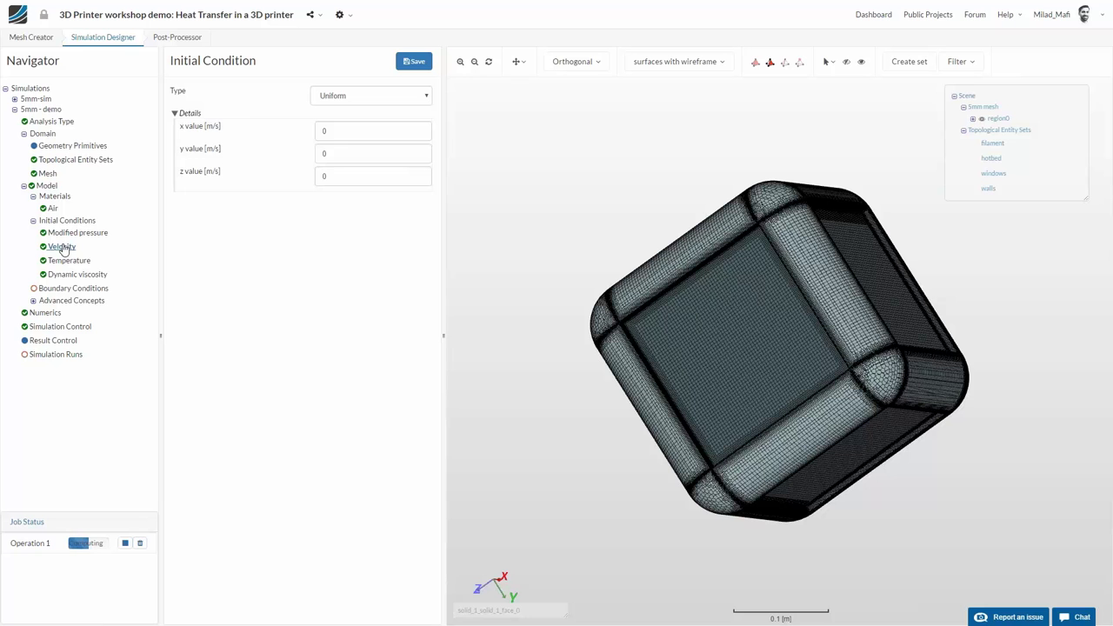
pyautogui.click(75, 261)
pyautogui.click(70, 221)
# Step: Add a new boundary condition to the 5mm - demo simulation
pyautogui.click(74, 288)
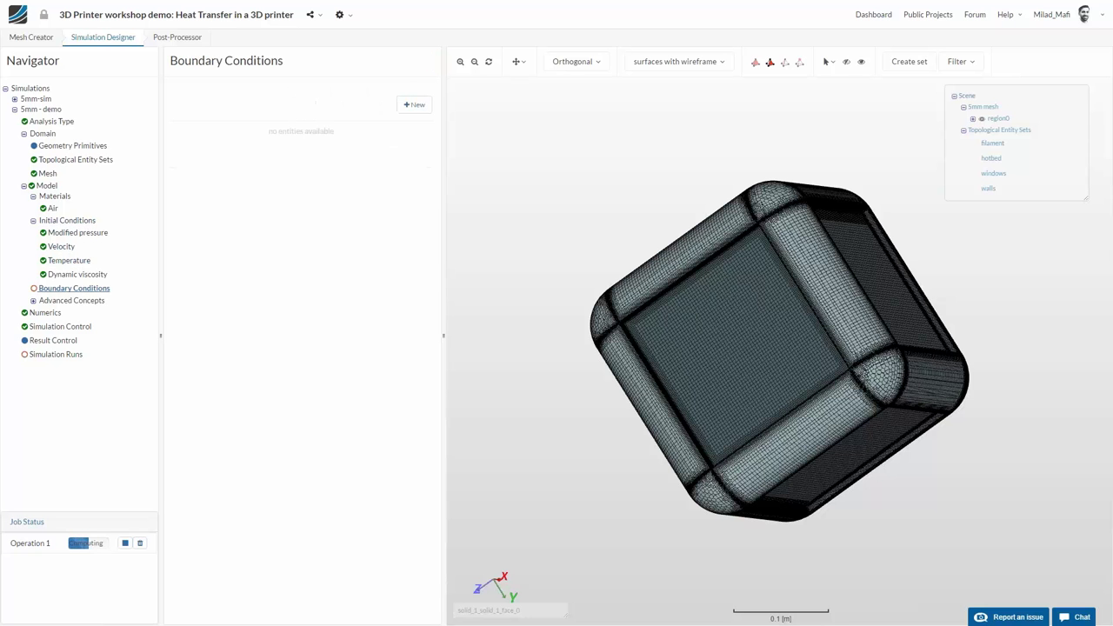
pyautogui.click(404, 106)
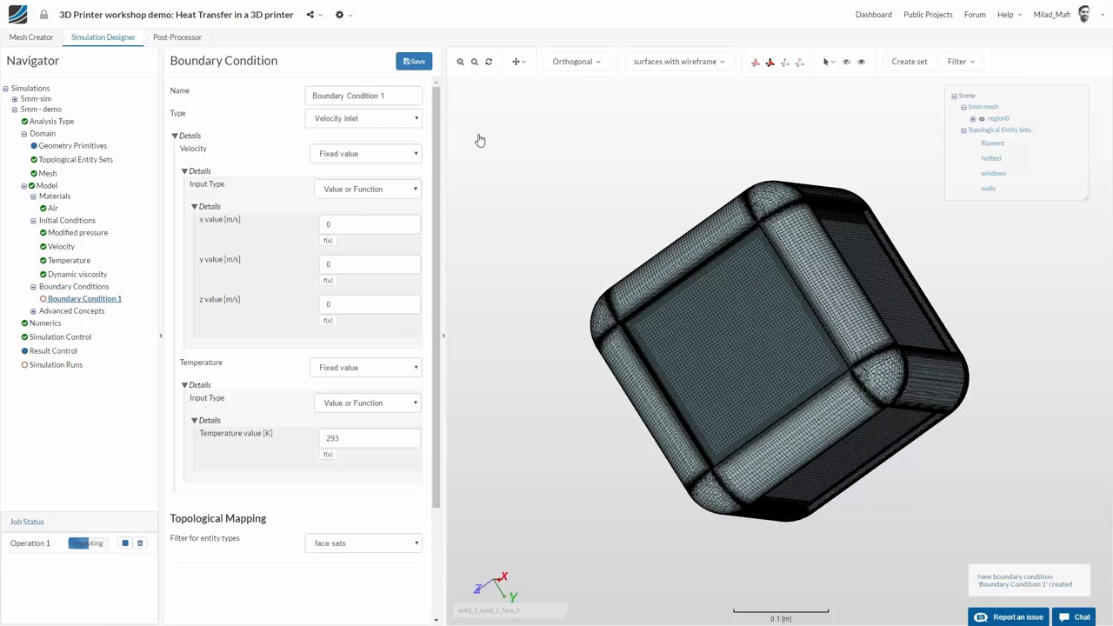
# Step: Switch to the PowerPoint presentation, consult the Setup slide's boundary condition table, and return to the SimScale Workbench
pyautogui.hotkey('alt', 'Tab')
pyautogui.click(496, 346)
pyautogui.press('Right')
pyautogui.press('Right')
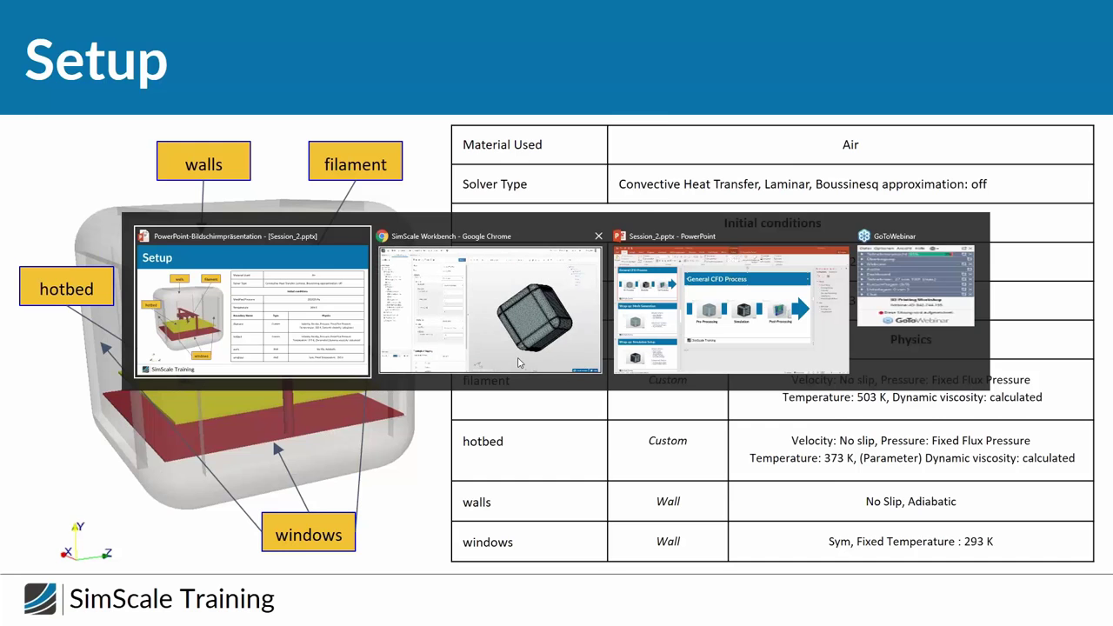
pyautogui.click(519, 362)
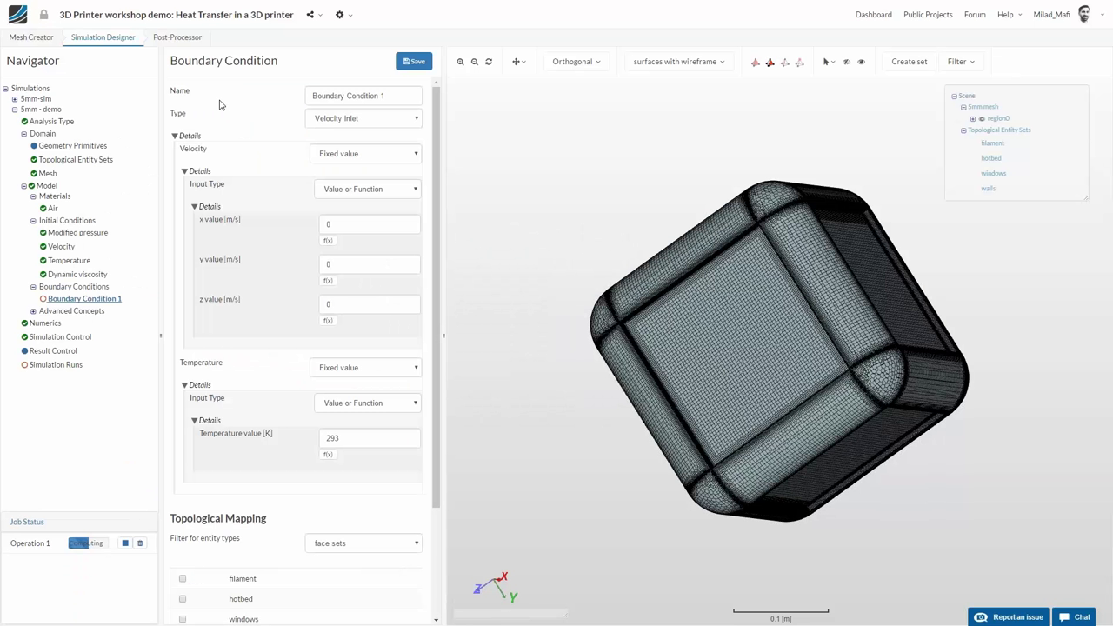
# Step: Name the boundary condition Fillament, set its type to Custom and expand its details
pyautogui.tripleClick(321, 96)
pyautogui.write('Fillament')
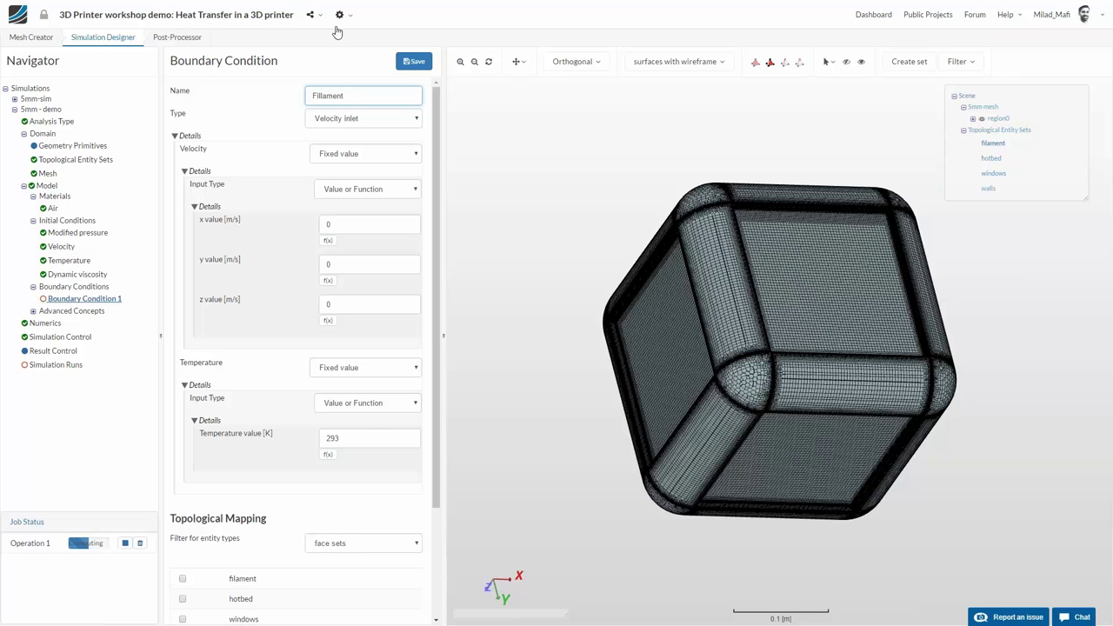
pyautogui.click(344, 119)
pyautogui.click(345, 122)
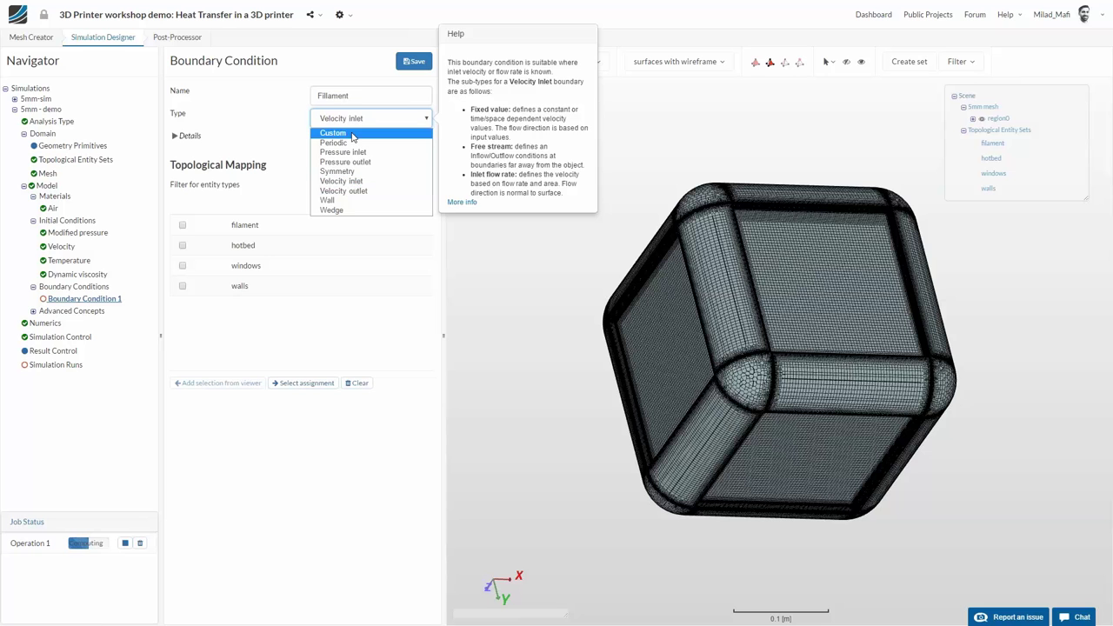
pyautogui.click(351, 135)
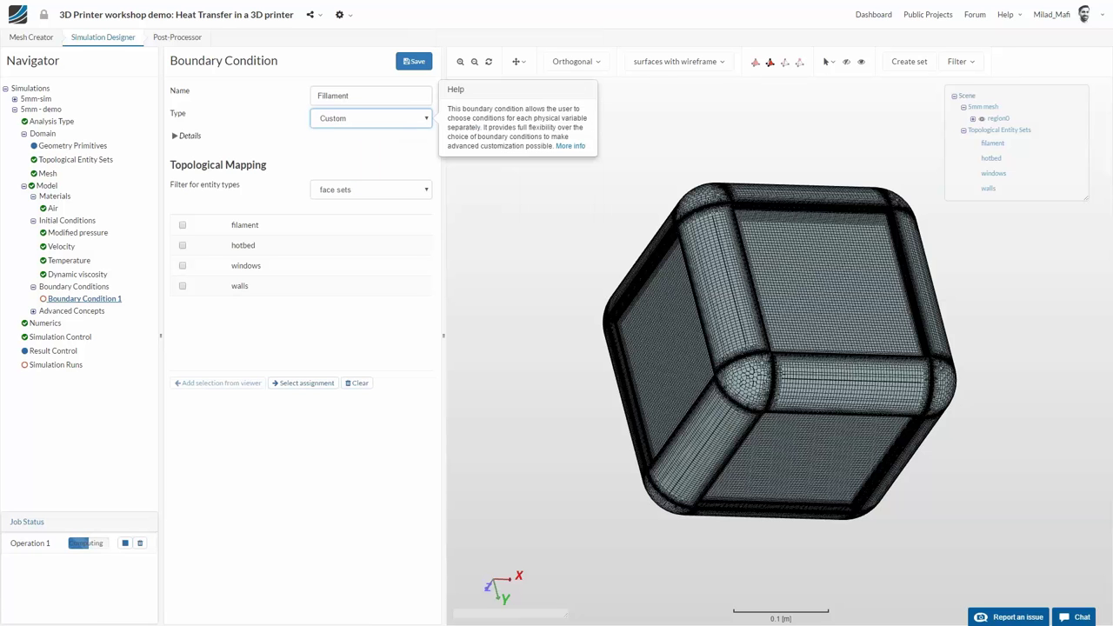
pyautogui.click(193, 137)
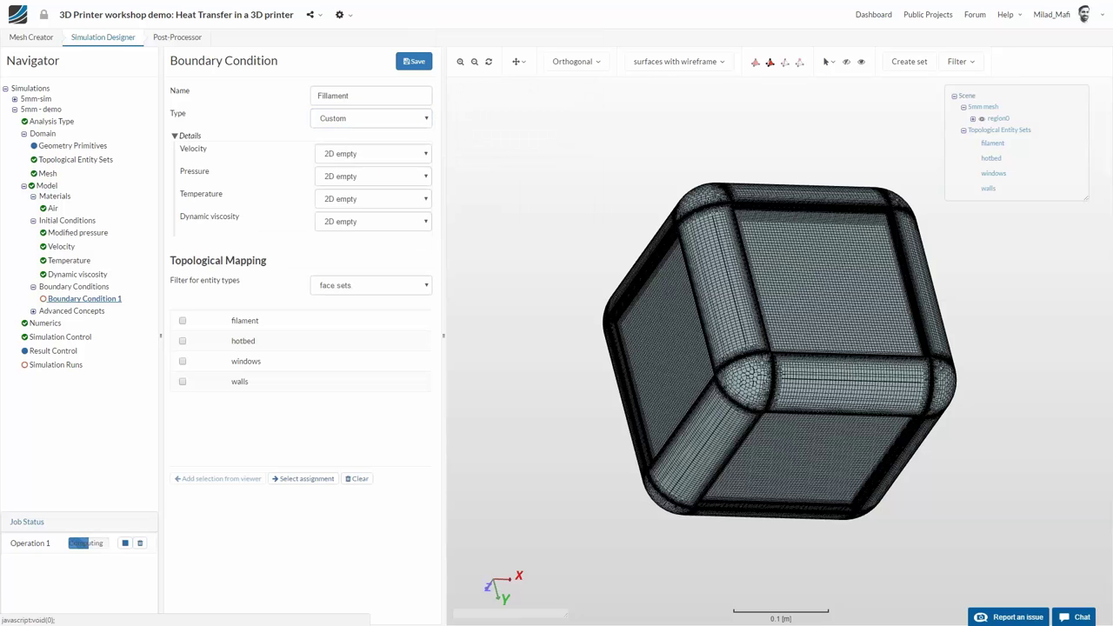
# Step: Set the Fillament condition's velocity to No-slip, pressure to Fixed flux pressure, temperature to Fixed value and dynamic viscosity to Calculated
pyautogui.click(351, 154)
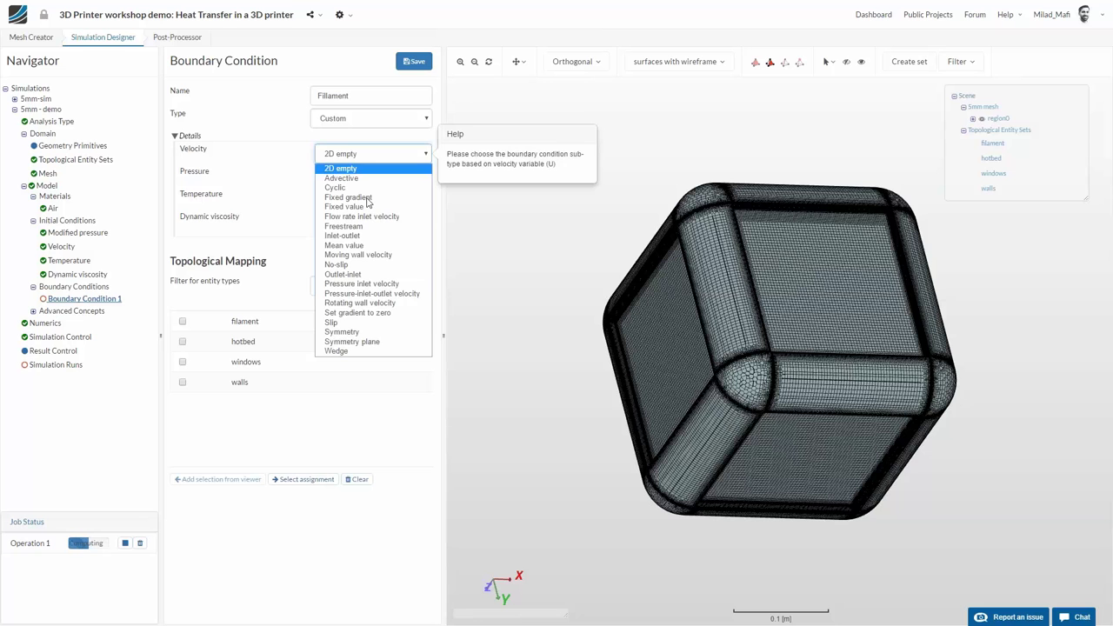
pyautogui.click(363, 265)
pyautogui.click(349, 176)
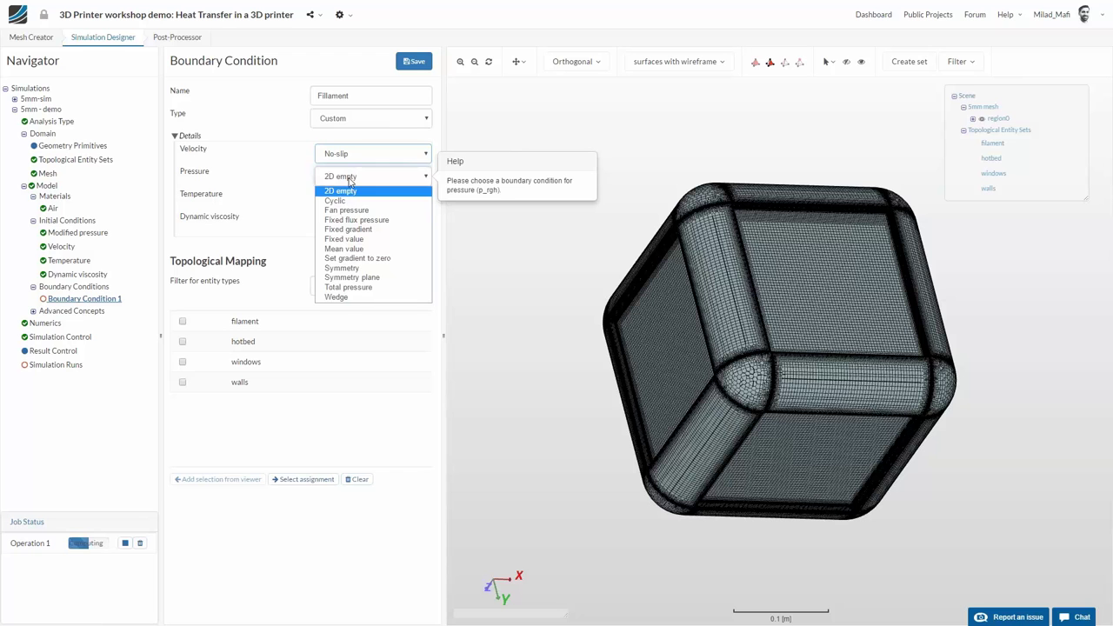
pyautogui.click(376, 225)
pyautogui.click(349, 201)
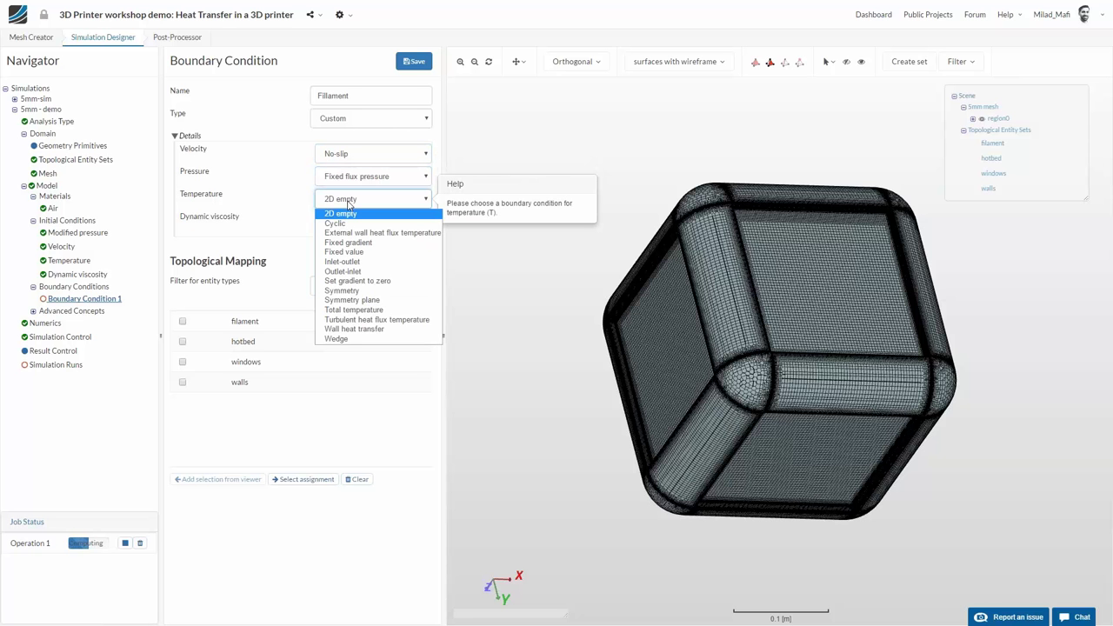
pyautogui.click(356, 252)
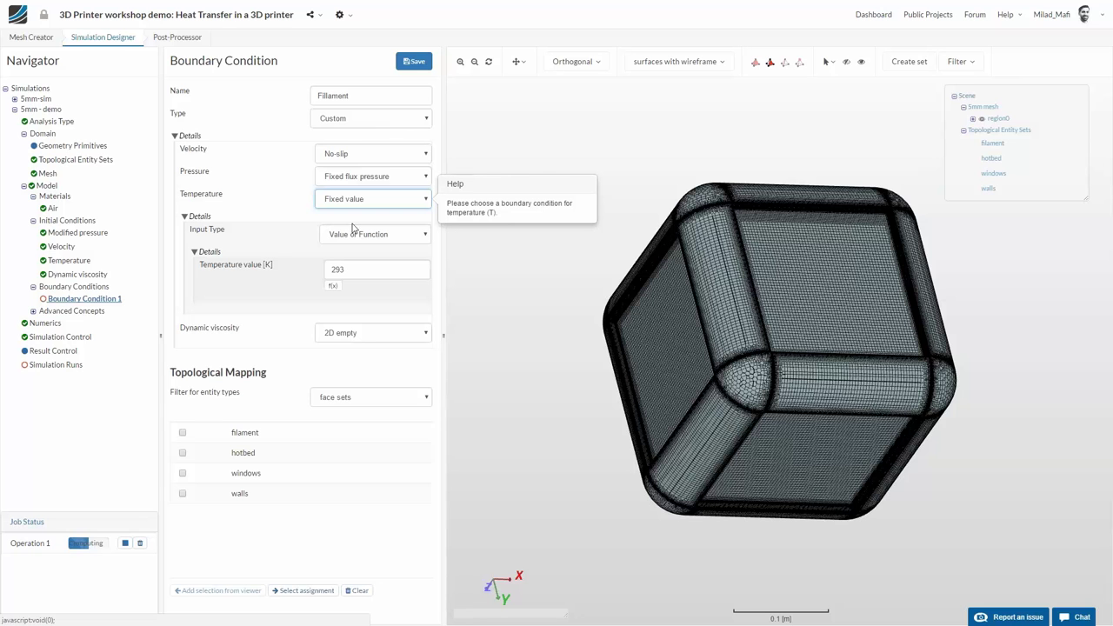
pyautogui.click(349, 327)
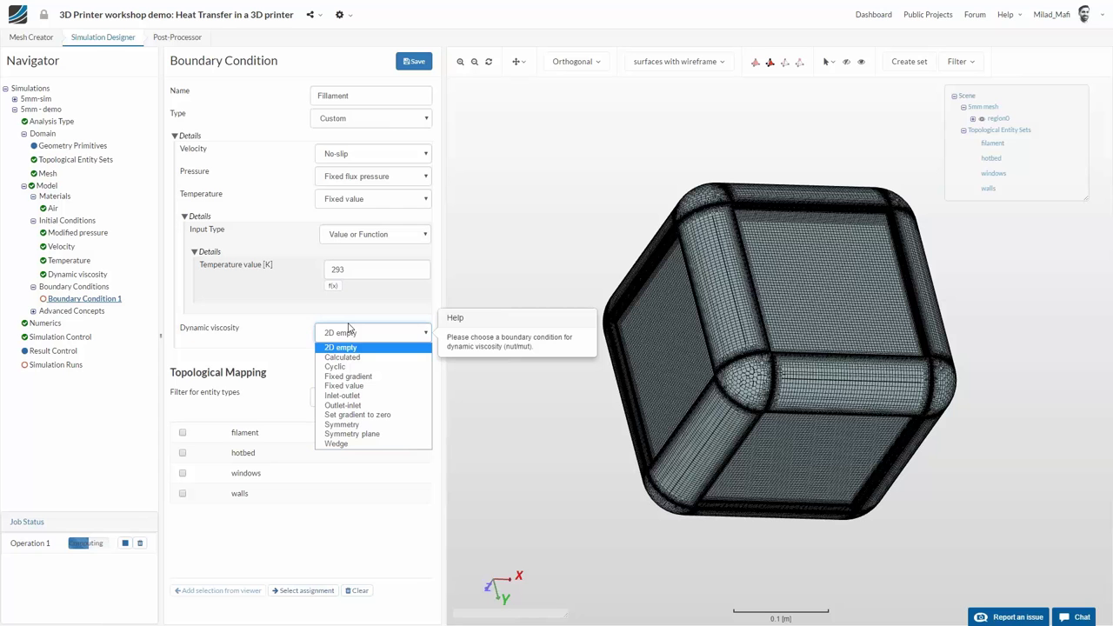
pyautogui.click(351, 357)
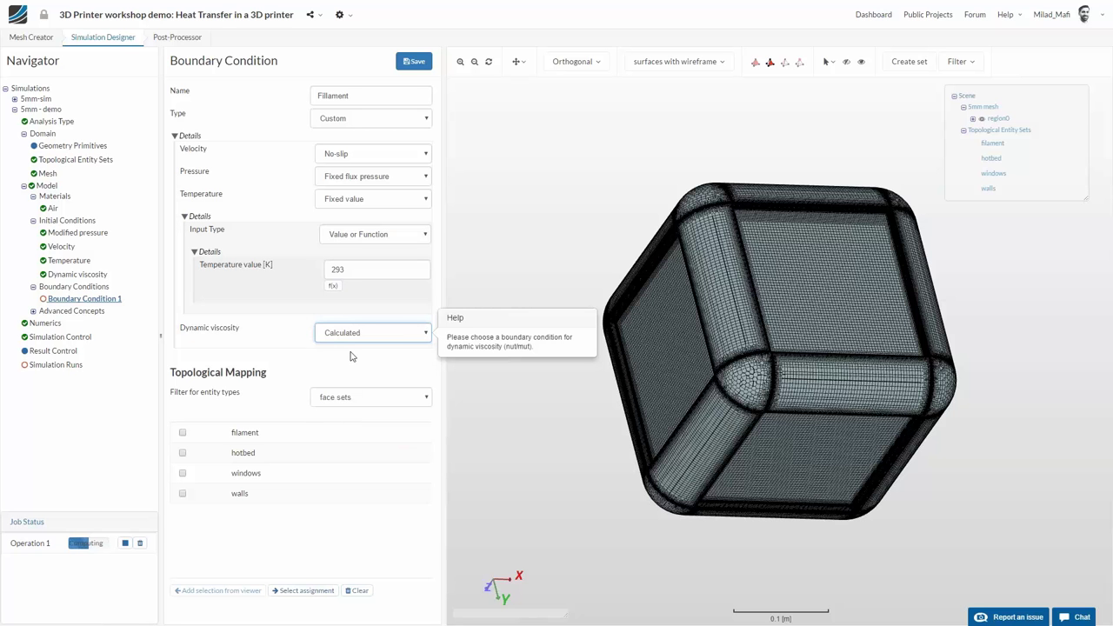
# Step: Set the Fillament condition's fixed temperature to 503 K and assign it to the filament face set
pyautogui.doubleClick(356, 270)
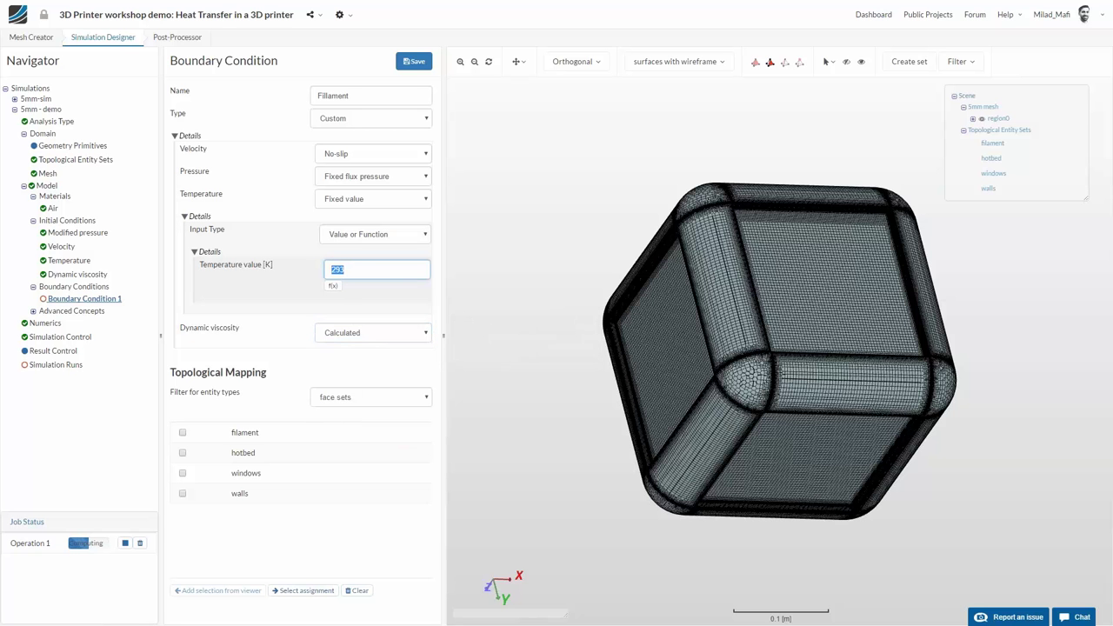
pyautogui.write('503')
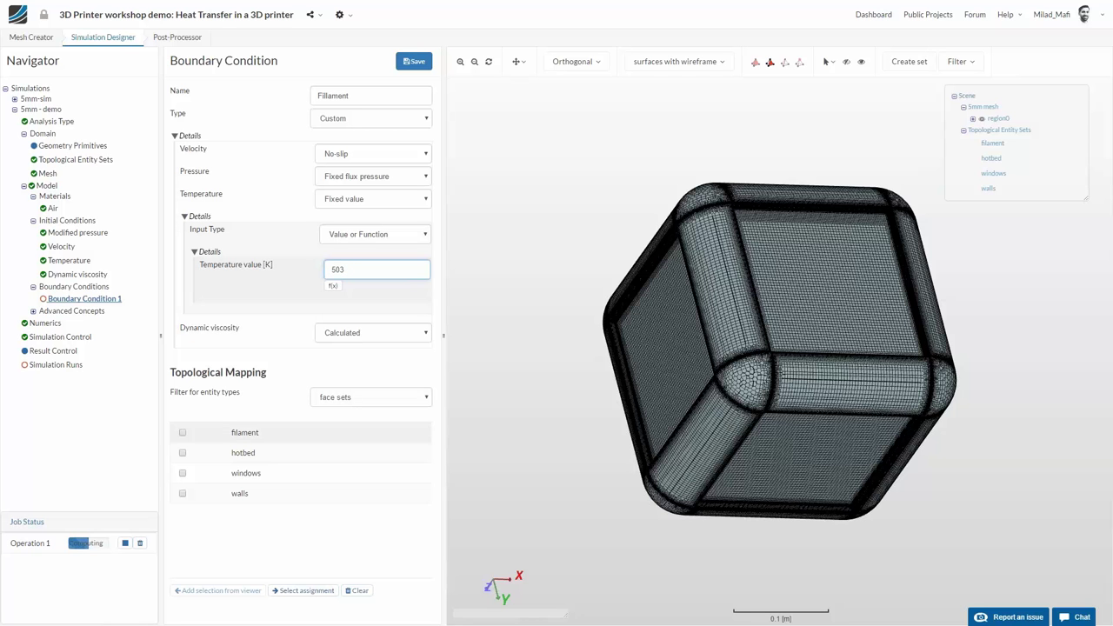
pyautogui.click(219, 435)
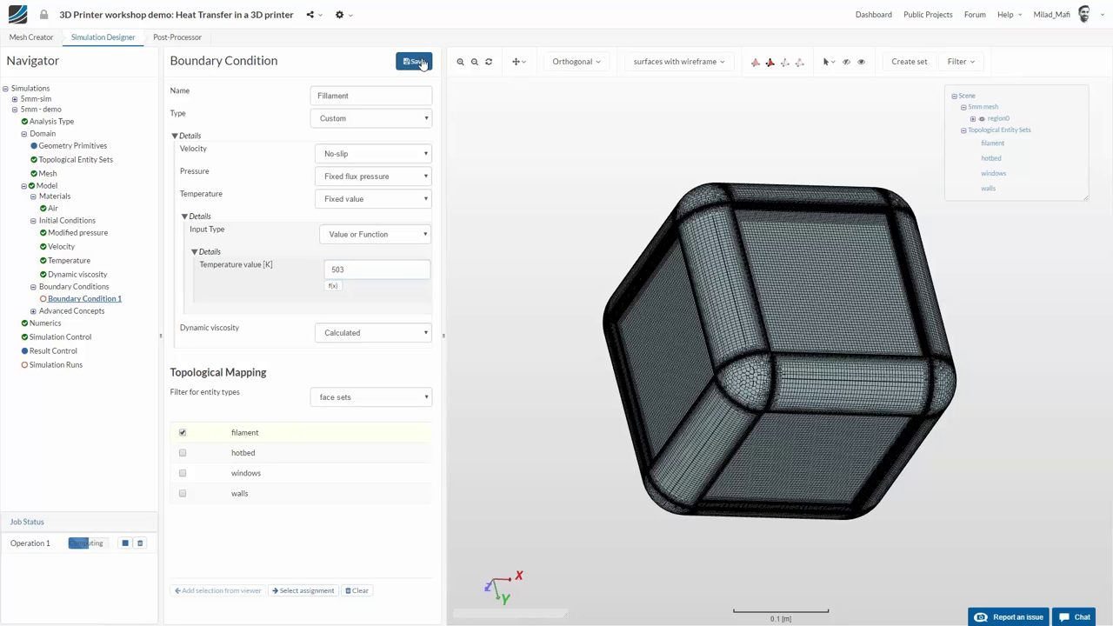
# Step: Save the Fillament boundary condition and hide the windows face set in the viewer
pyautogui.click(418, 62)
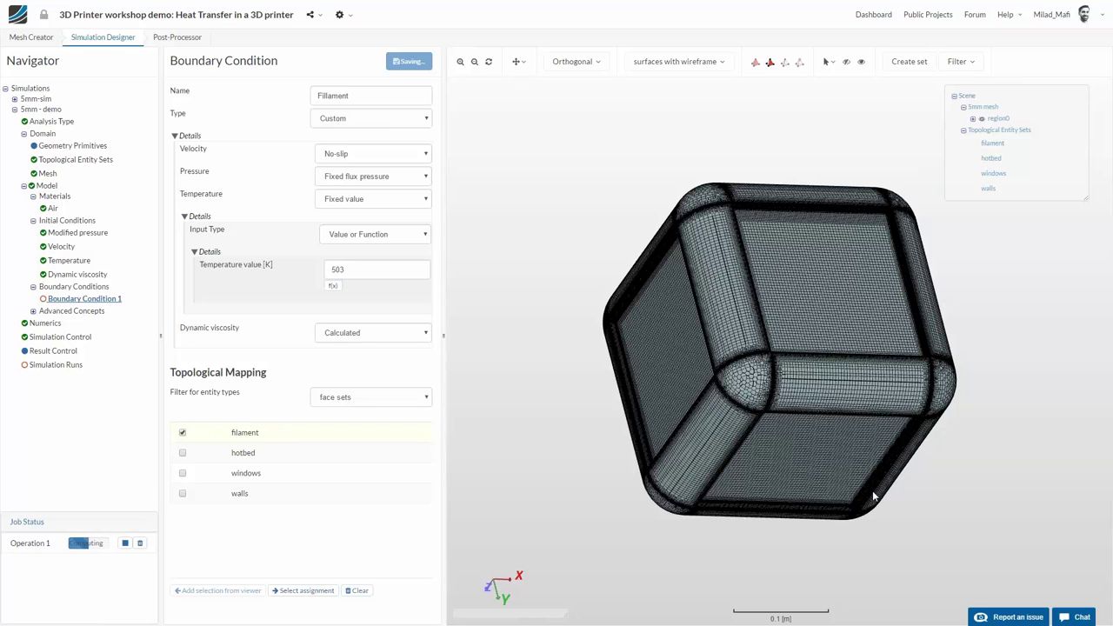
pyautogui.click(989, 175)
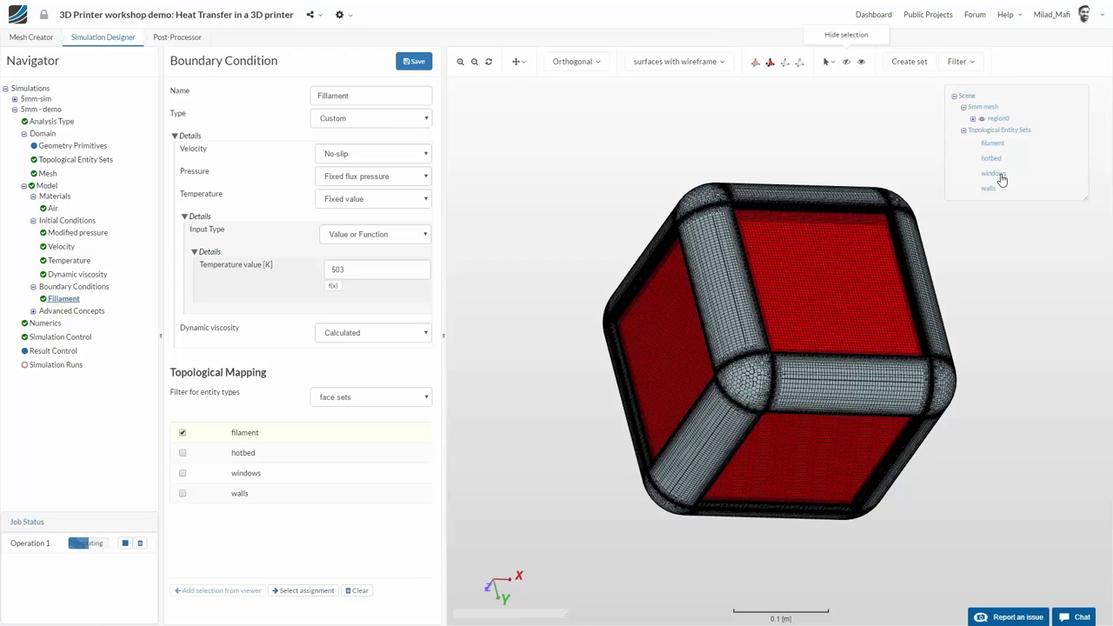
pyautogui.click(846, 64)
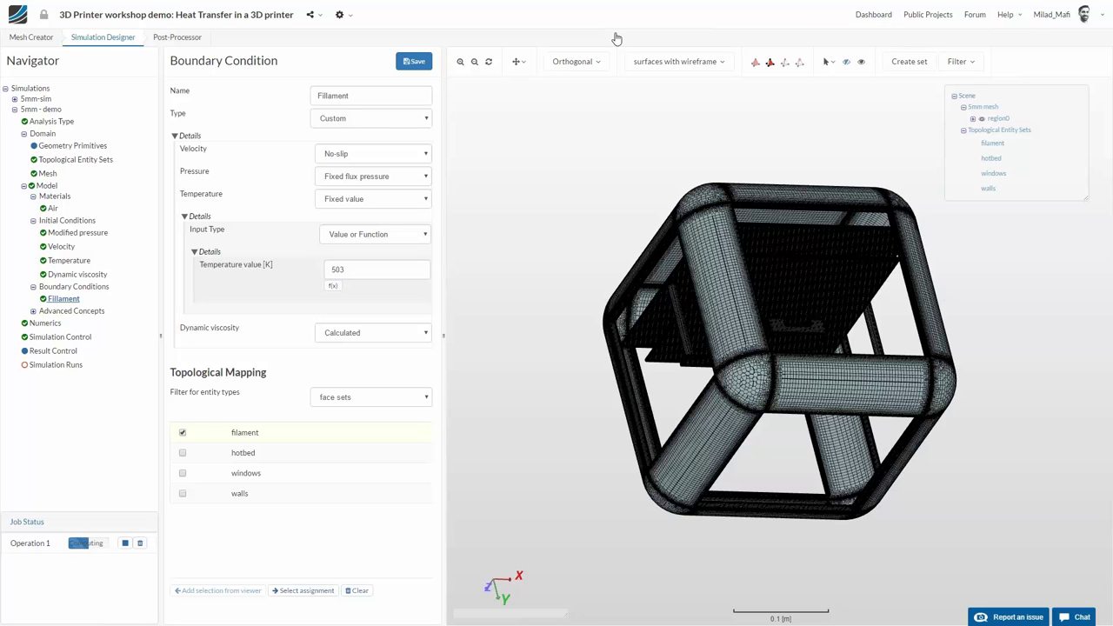
# Step: Examine the enclosure's interior from several angles and pick out the hotbed and walls face sets
pyautogui.moveTo(965, 287); pyautogui.dragTo(945, 436)
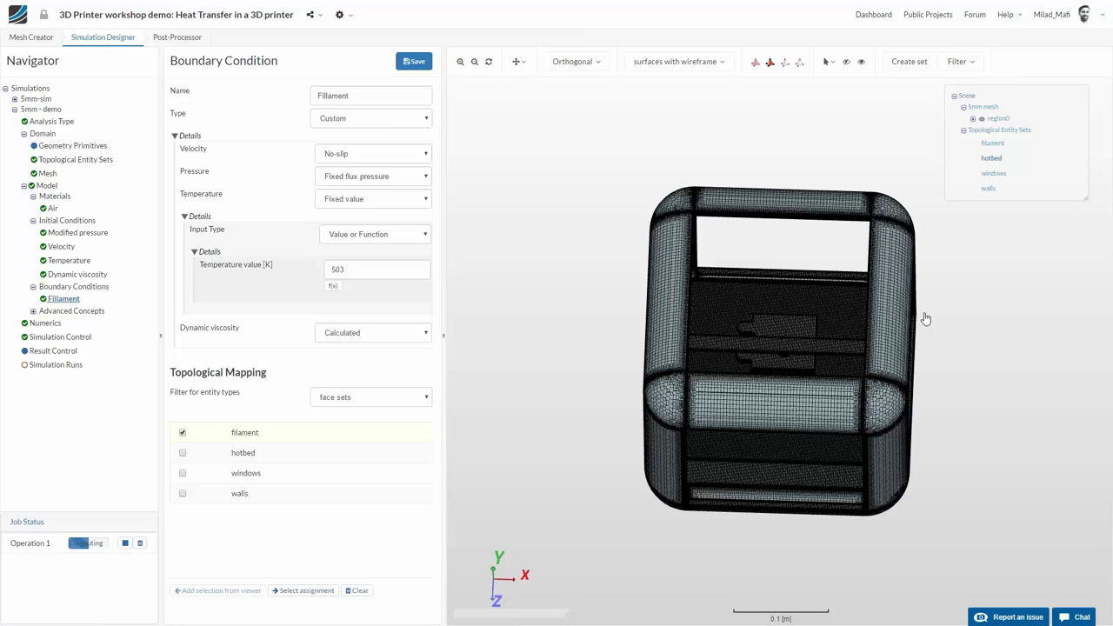
pyautogui.moveTo(925, 319); pyautogui.dragTo(928, 253)
pyautogui.moveTo(927, 297); pyautogui.dragTo(913, 375)
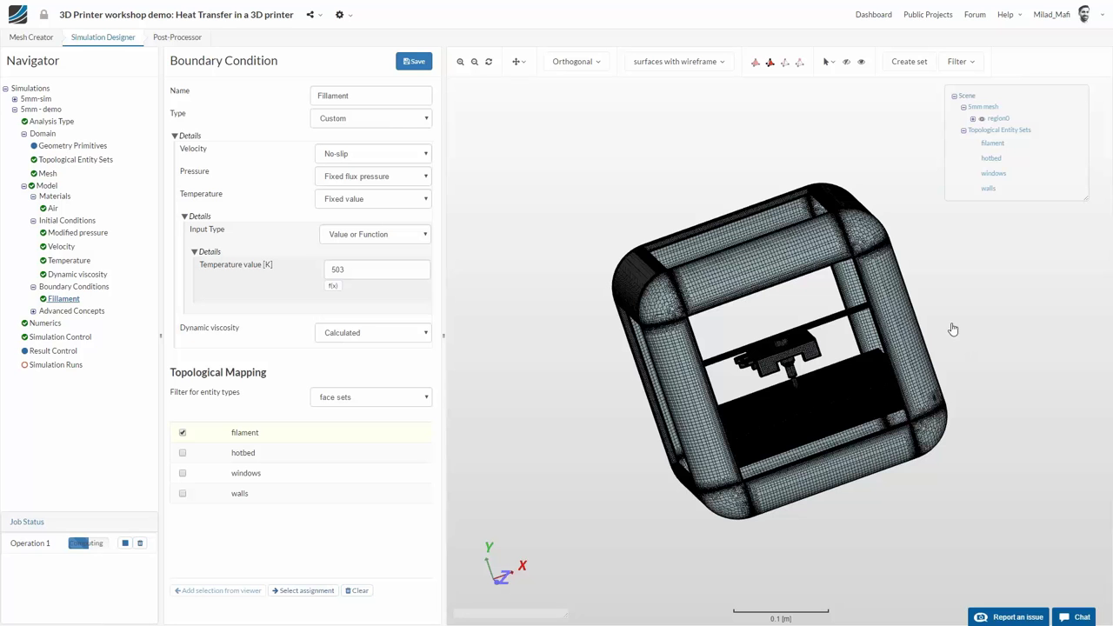
pyautogui.moveTo(956, 346); pyautogui.dragTo(978, 260)
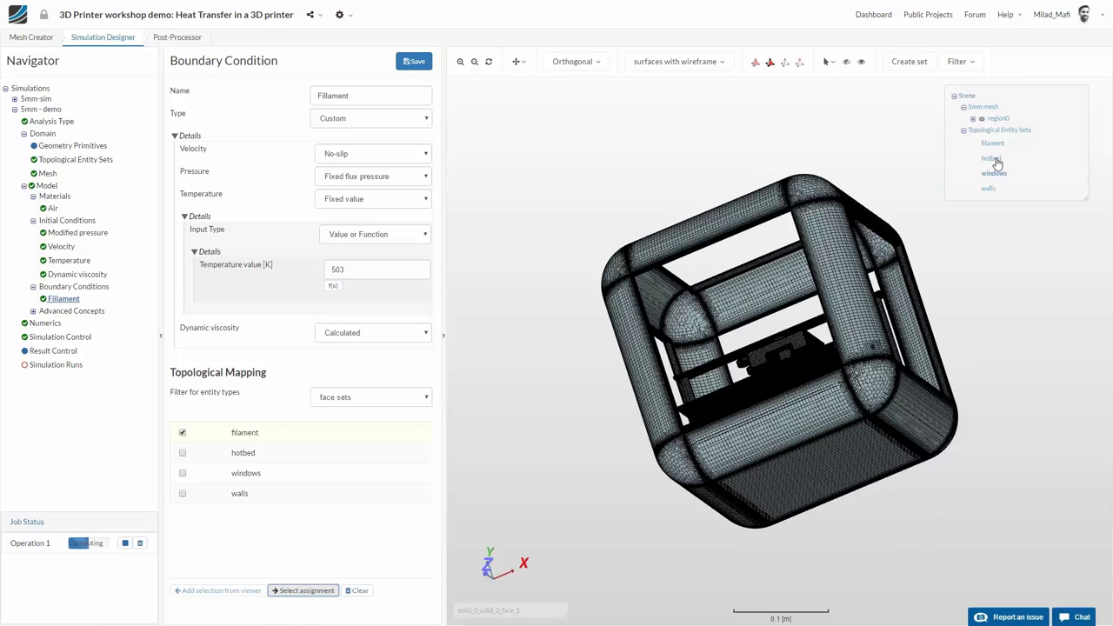
pyautogui.click(991, 158)
pyautogui.click(846, 64)
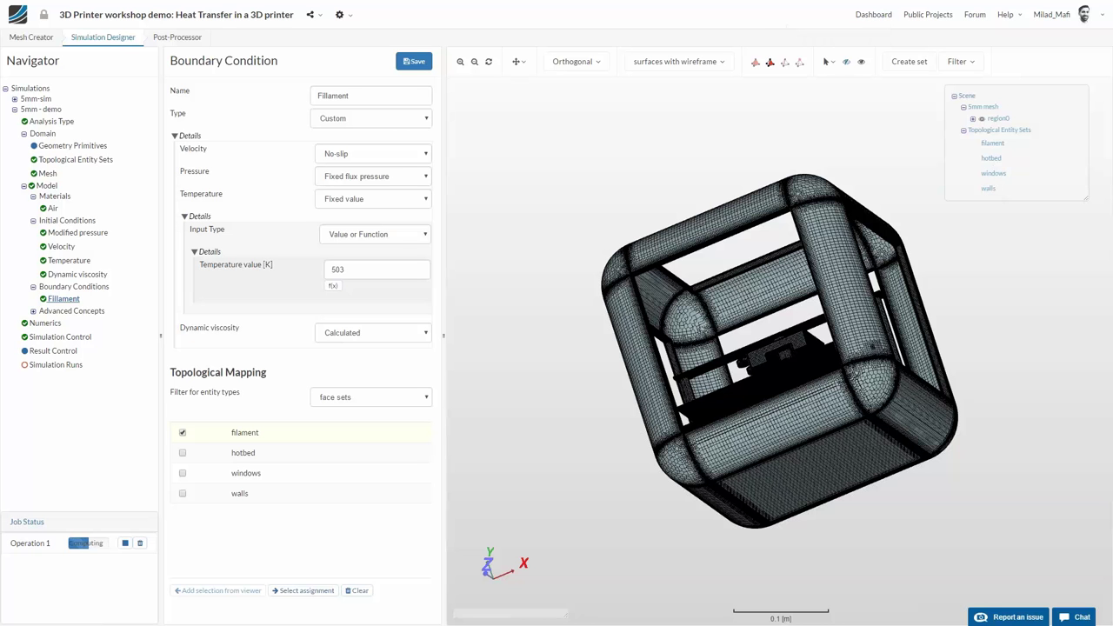
pyautogui.click(988, 187)
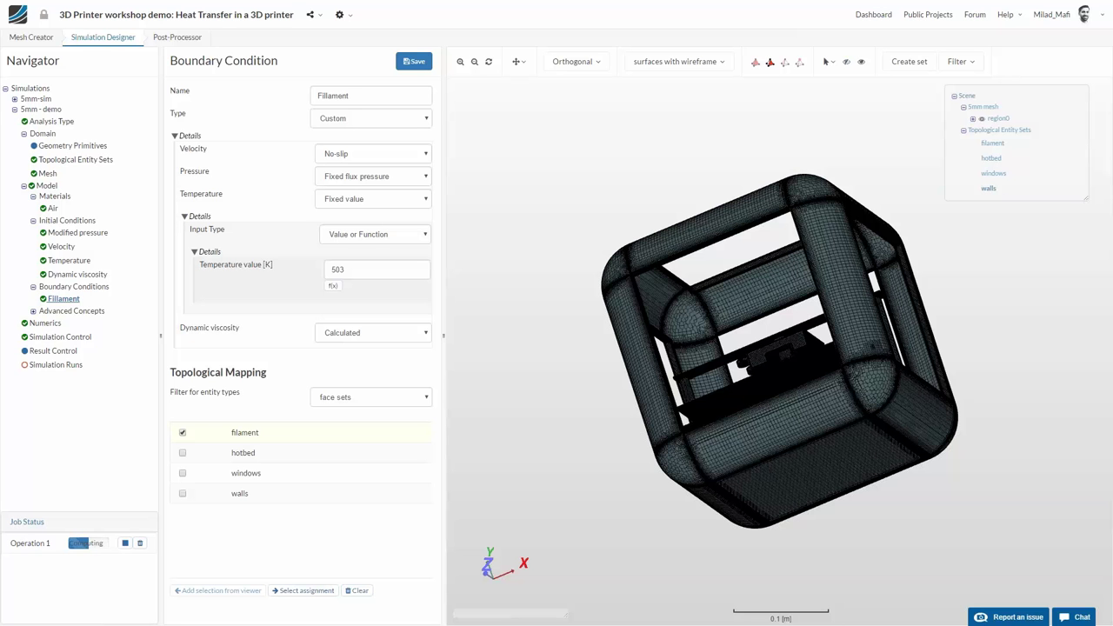
# Step: Create a boundary condition named hotbed and set its type to Custom
pyautogui.click(63, 296)
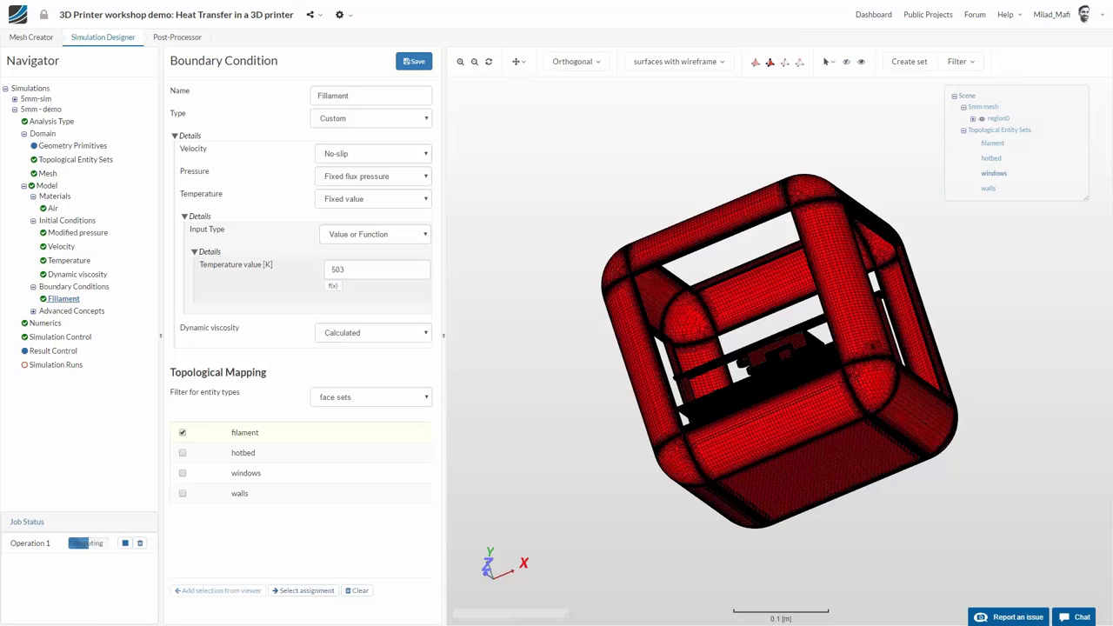
pyautogui.click(69, 288)
pyautogui.click(414, 104)
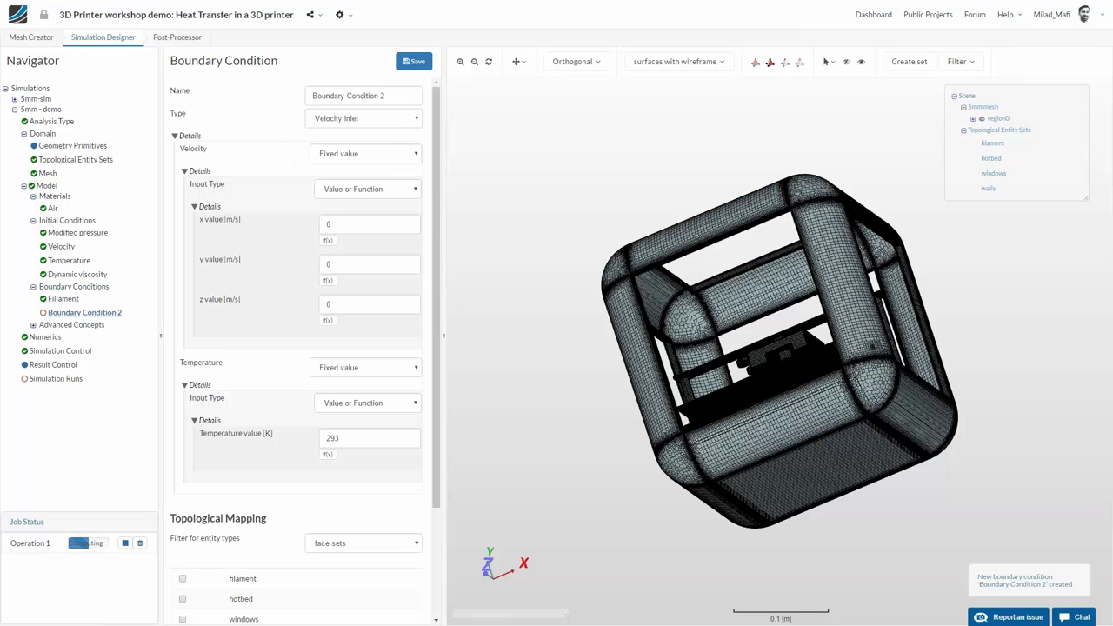
pyautogui.tripleClick(364, 98)
pyautogui.write('hot')
pyautogui.press('BackSpace')
pyautogui.write('t')
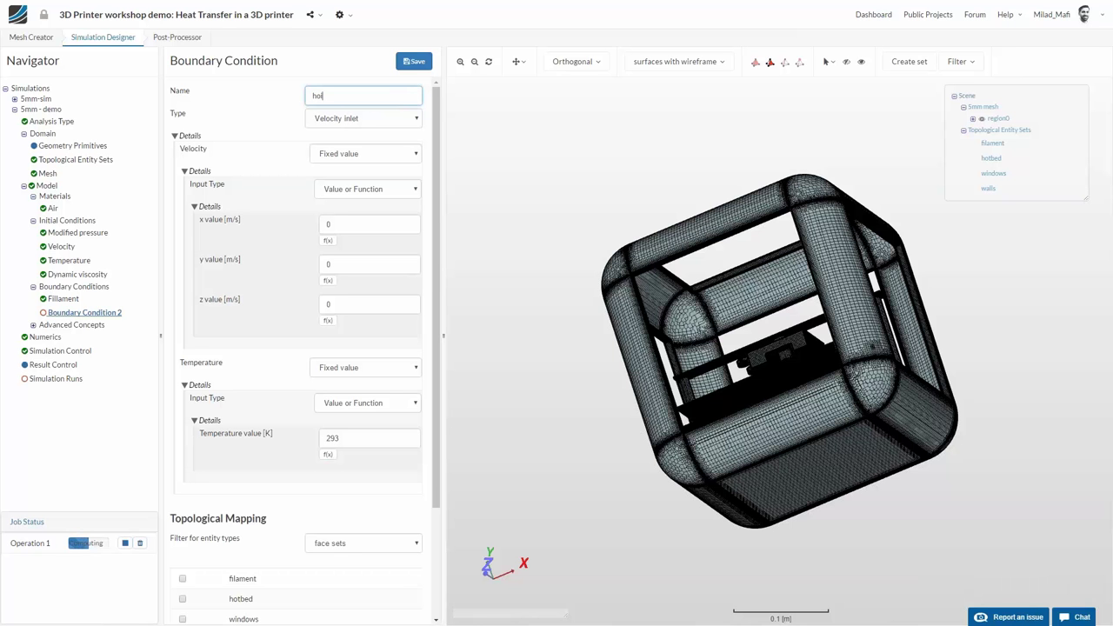
pyautogui.write('bed')
pyautogui.click(364, 118)
pyautogui.click(346, 134)
# Step: Set the hotbed condition's velocity to No-slip, pressure to Fixed flux pressure, temperature to Fixed value and dynamic viscosity to Calculated
pyautogui.click(355, 154)
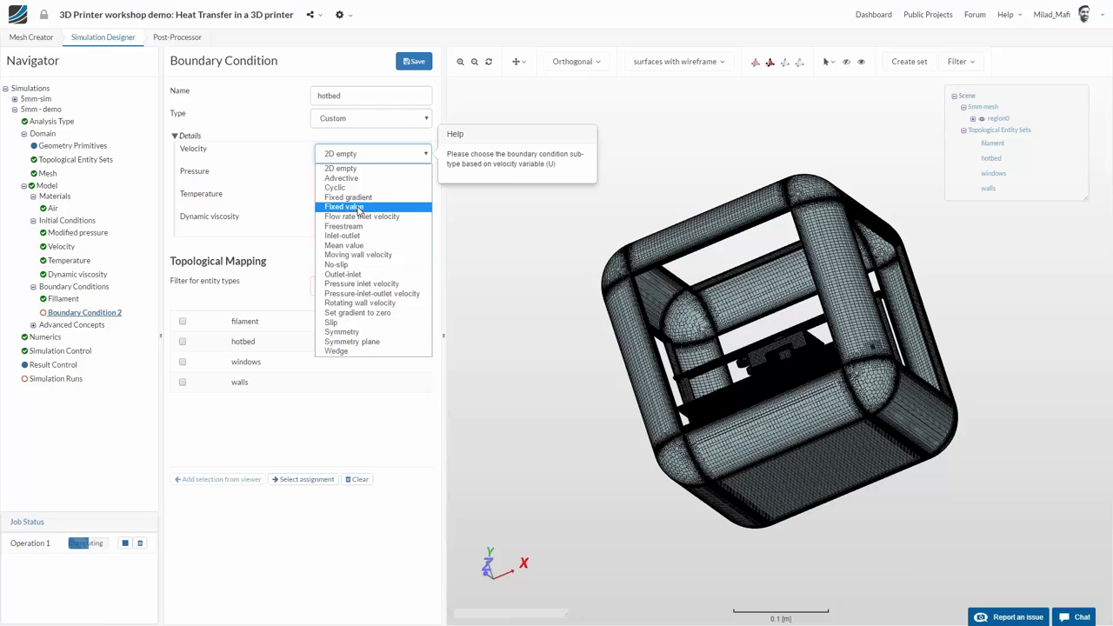
pyautogui.click(338, 264)
pyautogui.click(344, 179)
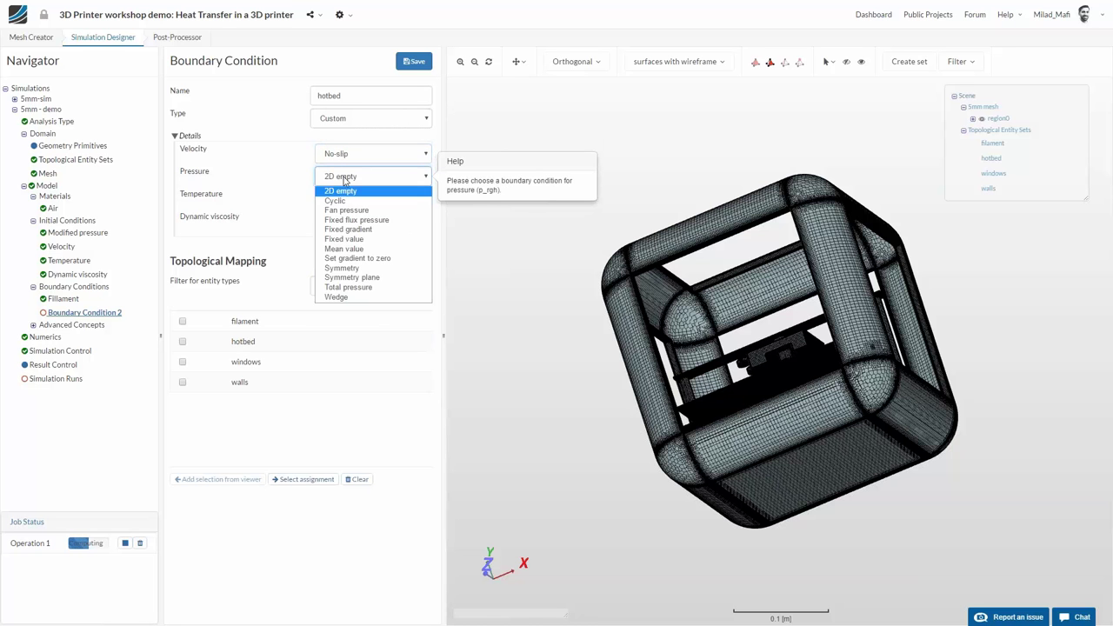
pyautogui.click(339, 211)
pyautogui.click(339, 202)
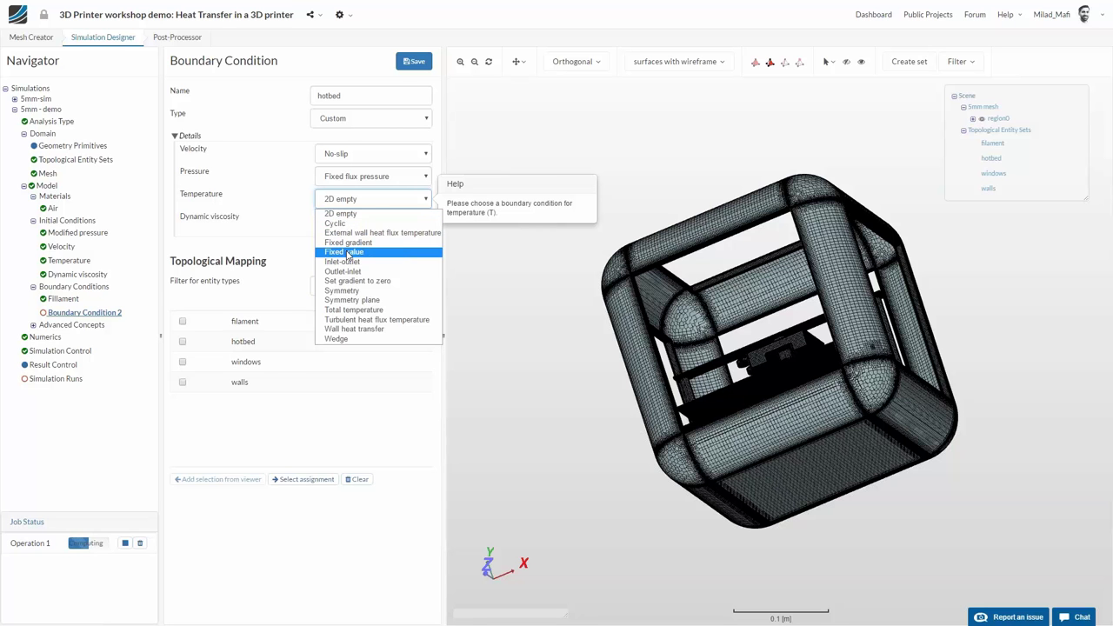
pyautogui.click(344, 251)
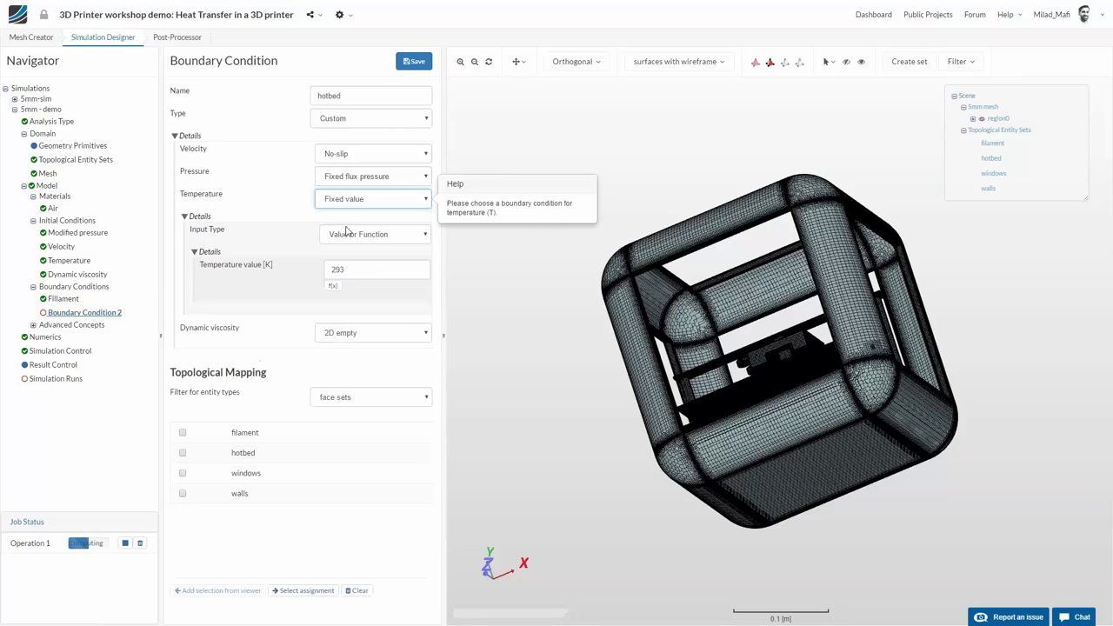
pyautogui.click(345, 333)
pyautogui.click(341, 357)
# Step: Check the Setup slide, set the hotbed condition's temperature to 373 K, assign it to the hotbed face set and save it
pyautogui.doubleClick(339, 271)
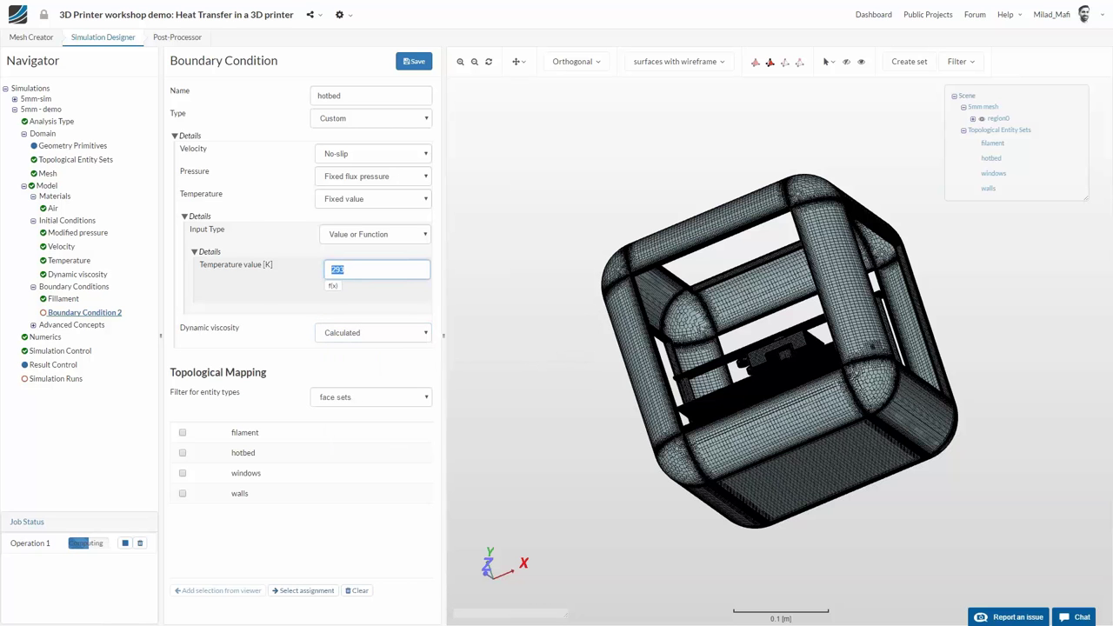
pyautogui.hotkey('alt', 'Tab')
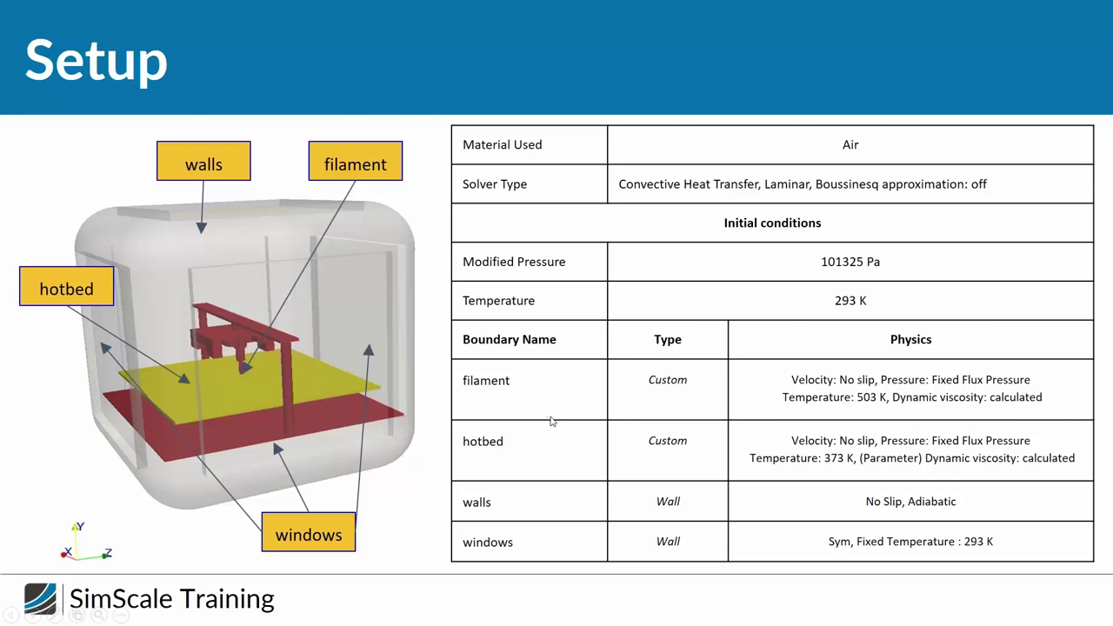
pyautogui.hotkey('alt', 'Tab')
pyautogui.write('373')
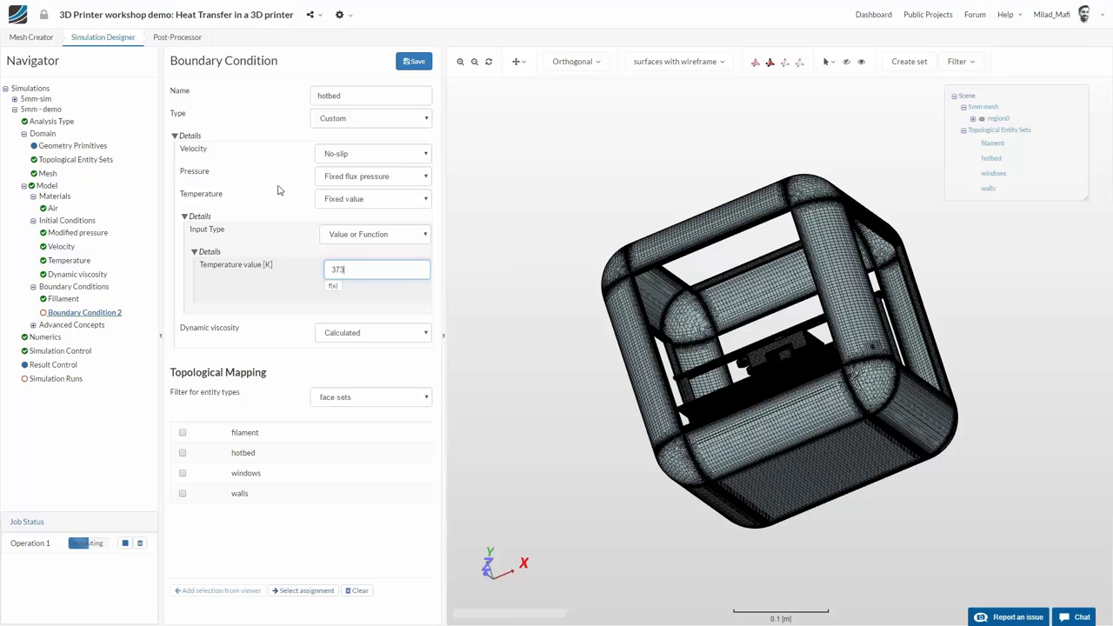
pyautogui.click(172, 75)
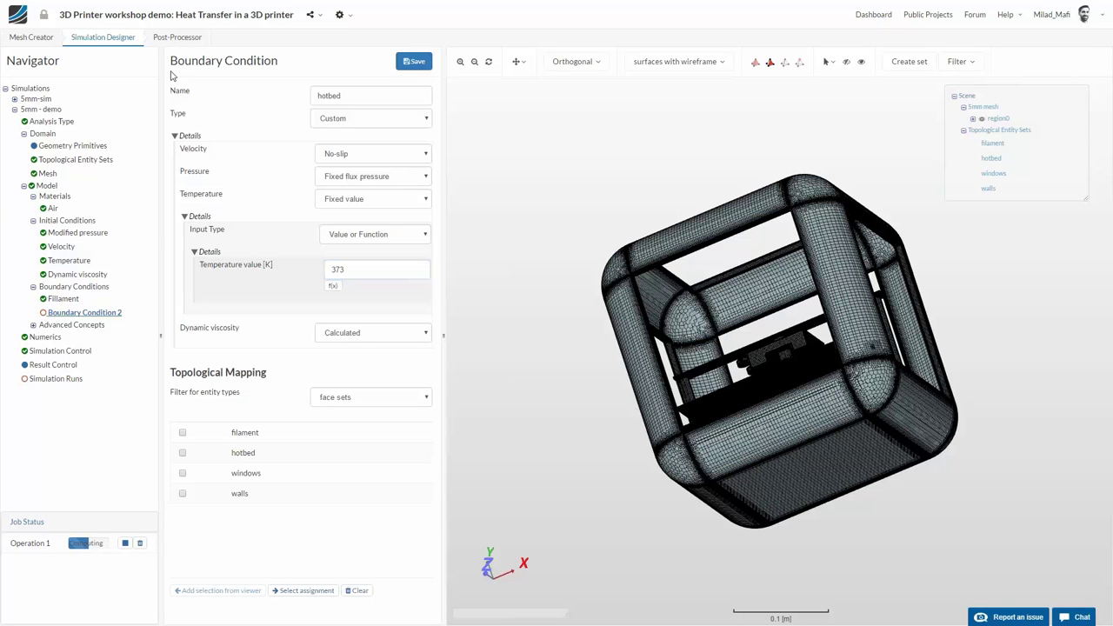
pyautogui.click(184, 454)
pyautogui.click(415, 63)
# Step: Create a boundary condition named windows with type Custom, showing all hidden faces again in the viewer
pyautogui.click(61, 286)
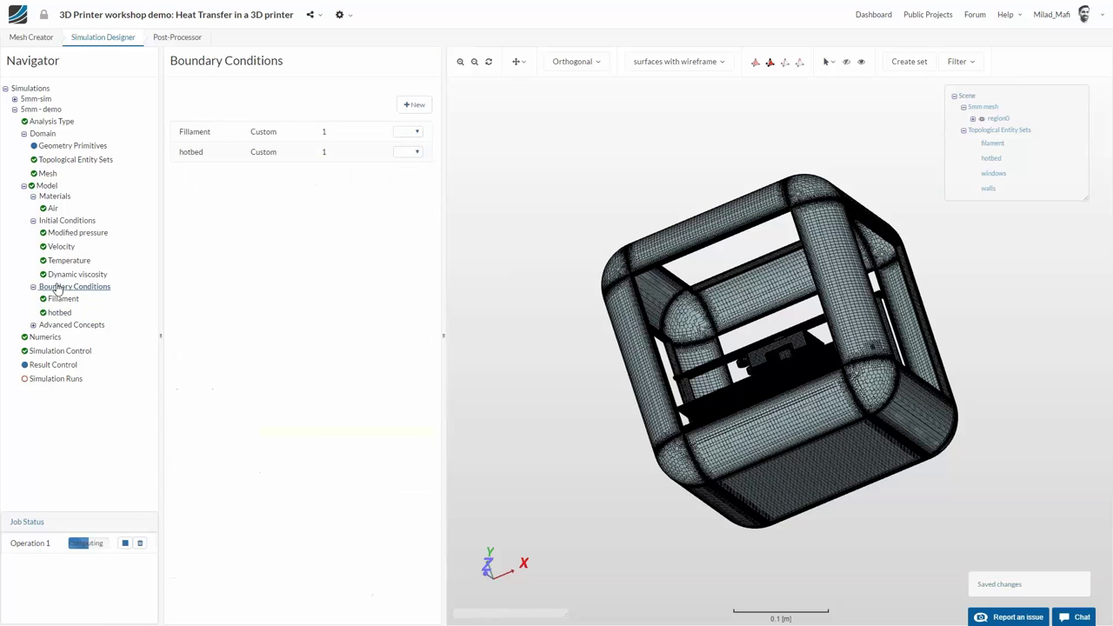
pyautogui.click(416, 106)
pyautogui.tripleClick(368, 96)
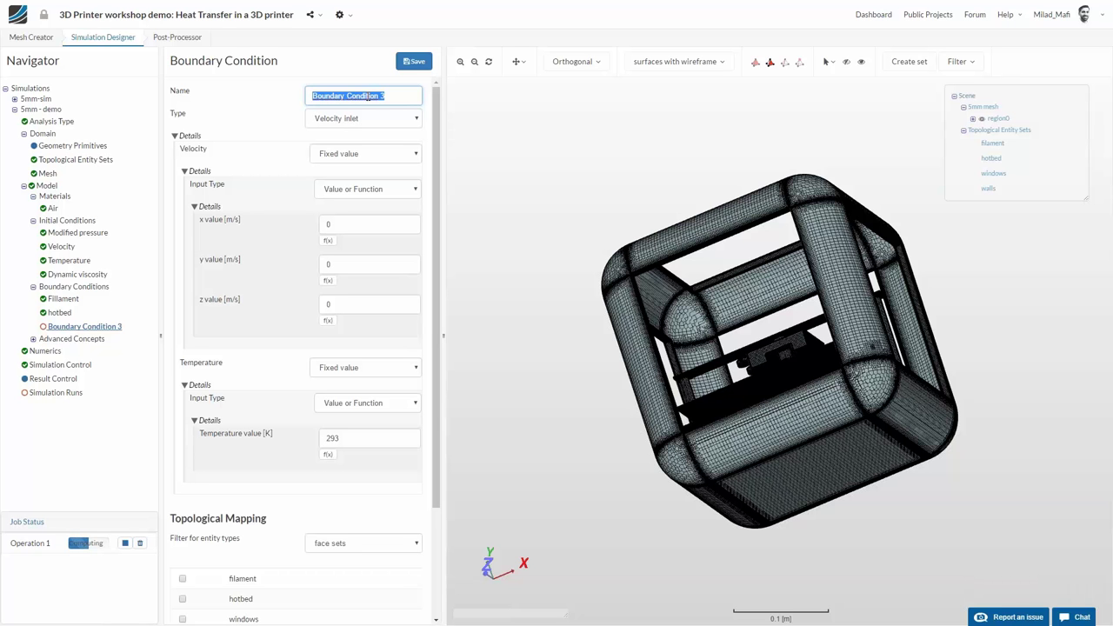
pyautogui.write('windows')
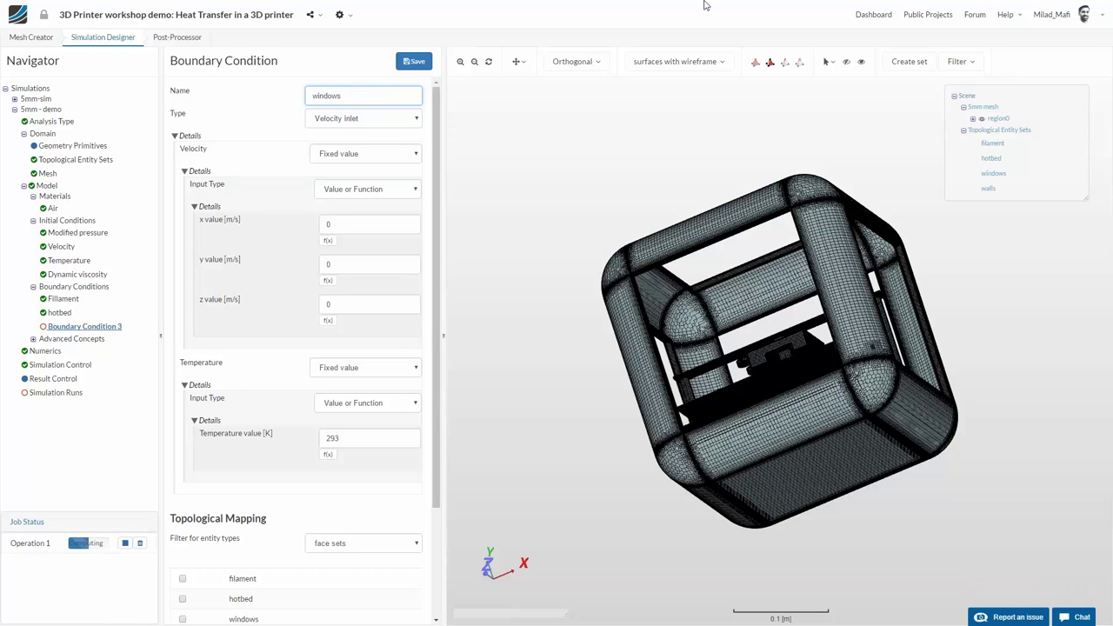
pyautogui.click(859, 65)
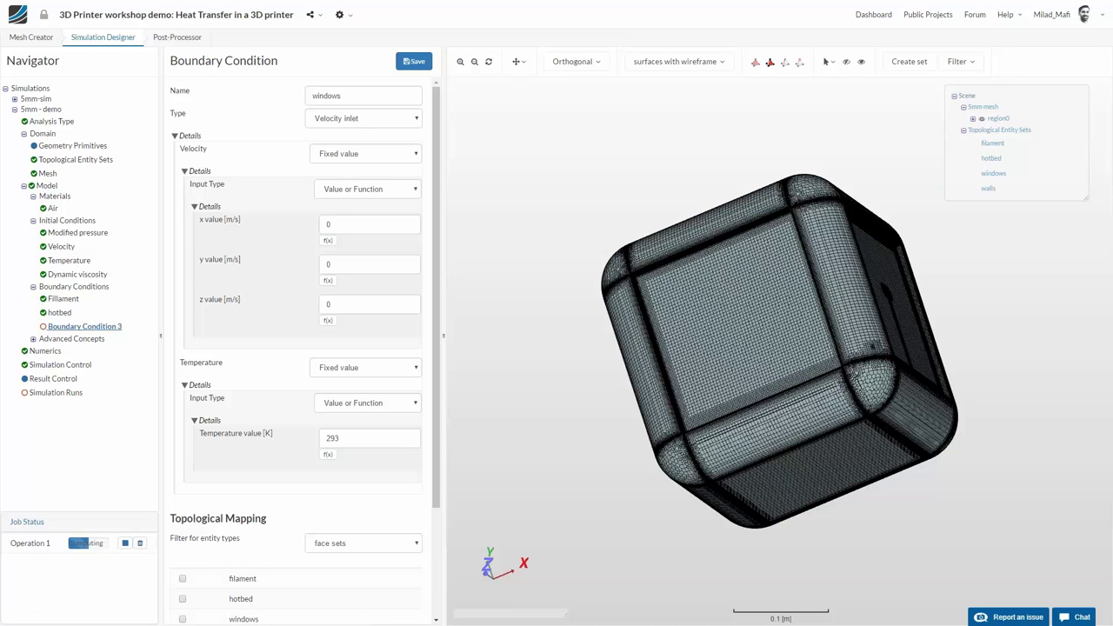
pyautogui.click(340, 122)
pyautogui.click(330, 133)
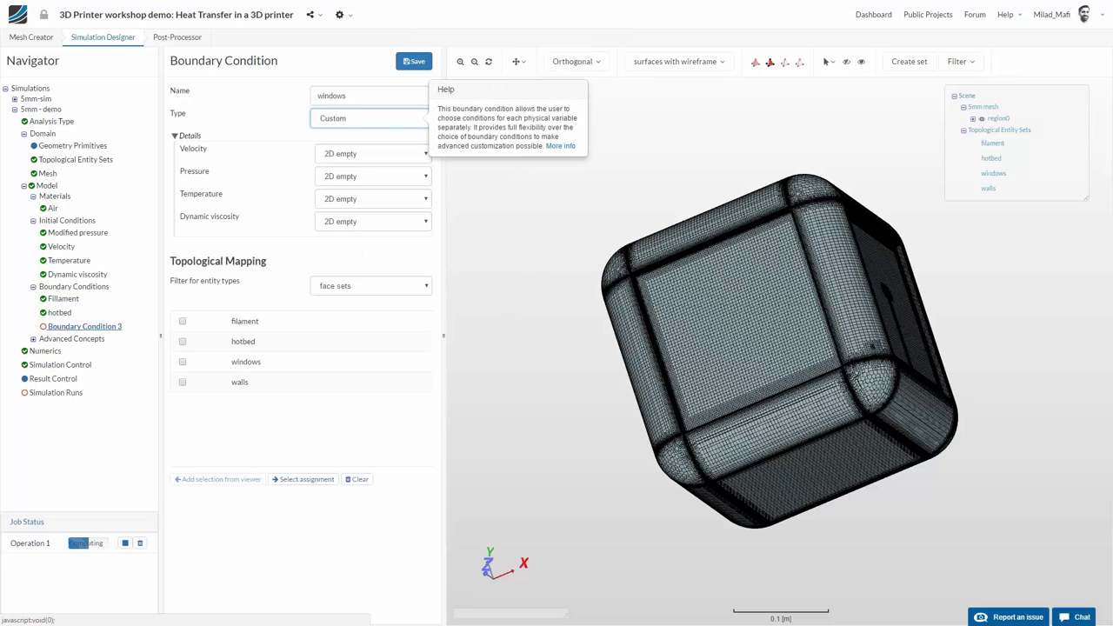
# Step: Set the windows condition's velocity to No-slip and, after checking the Setup slide, its pressure to Fixed flux pressure
pyautogui.click(360, 154)
pyautogui.click(361, 264)
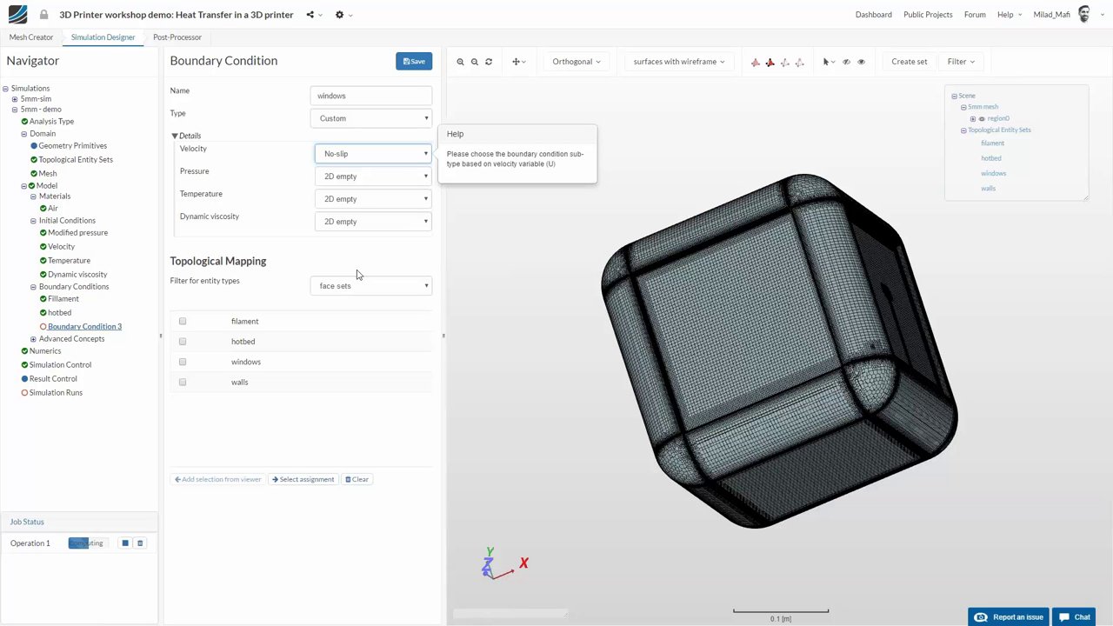
pyautogui.hotkey('alt', 'Tab')
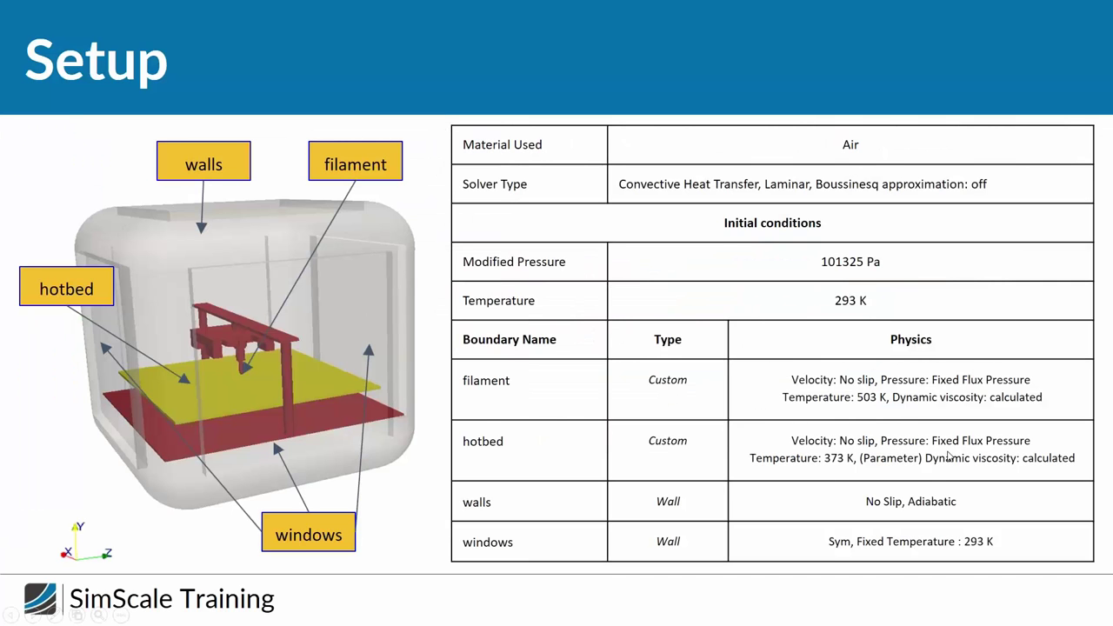
pyautogui.hotkey('alt', 'Tab')
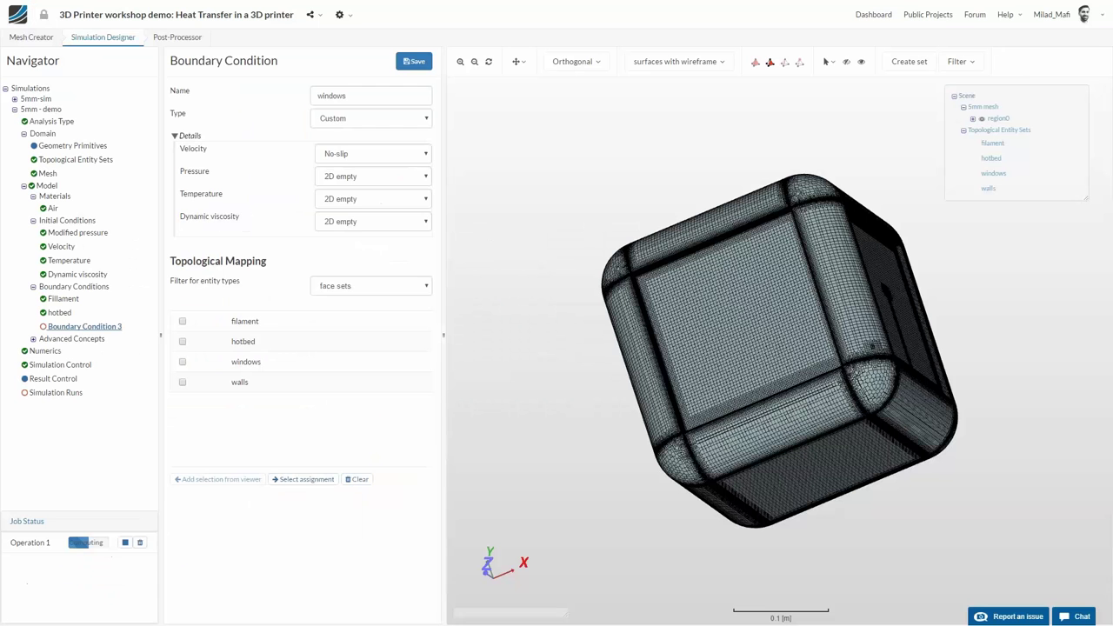
pyautogui.click(365, 176)
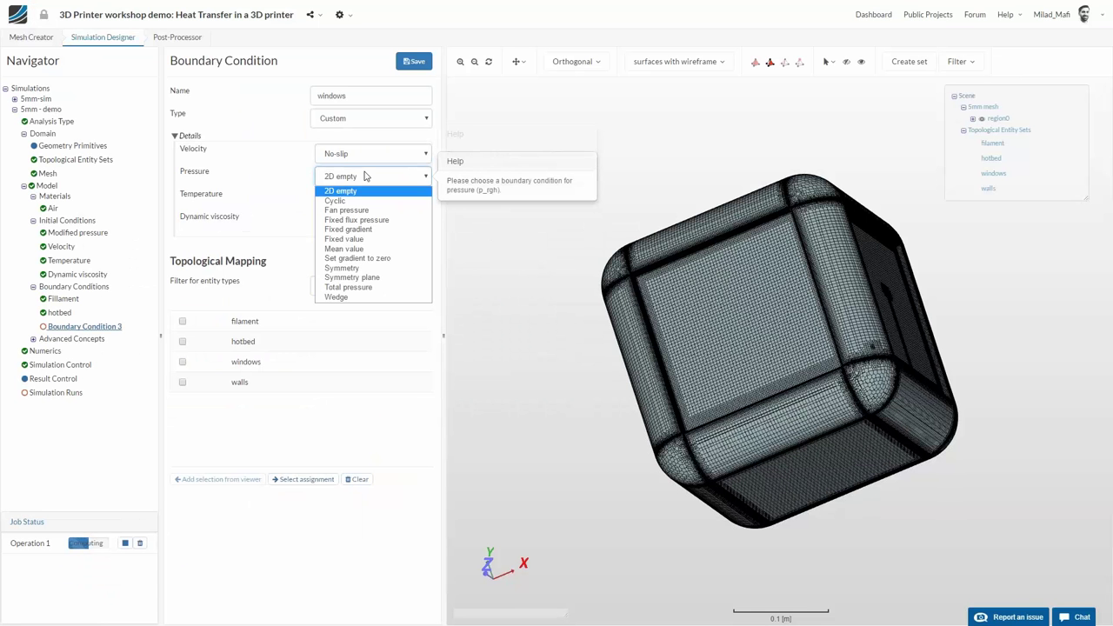
pyautogui.click(400, 220)
# Step: Set the windows condition's temperature to Fixed value and dynamic viscosity to Calculated, assign it to the windows face set and save it
pyautogui.click(339, 201)
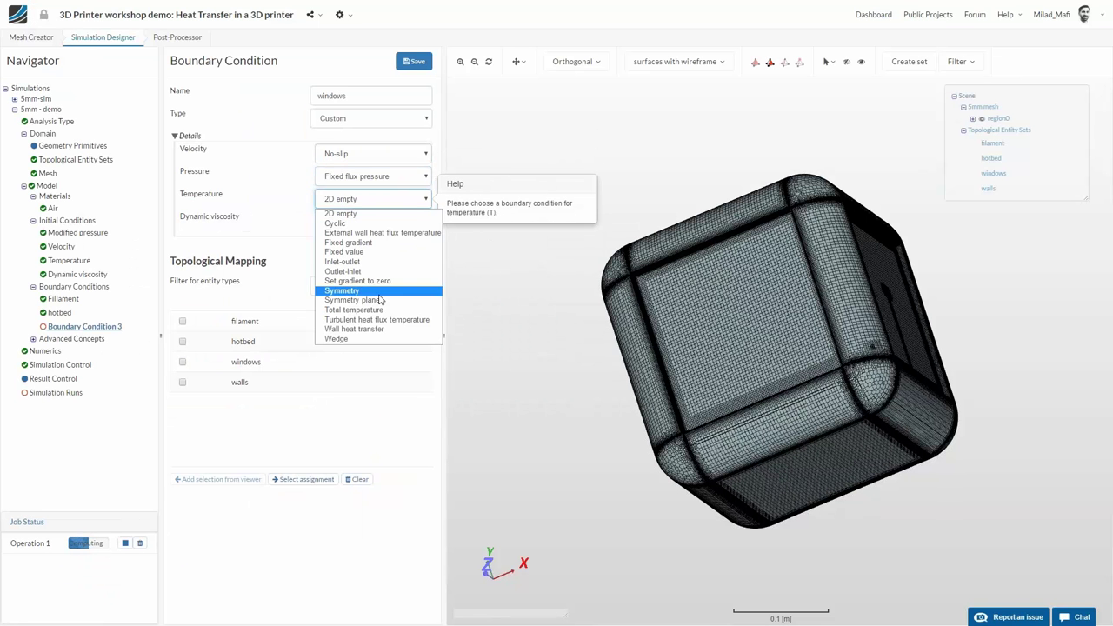
pyautogui.click(374, 251)
pyautogui.click(346, 332)
pyautogui.click(357, 358)
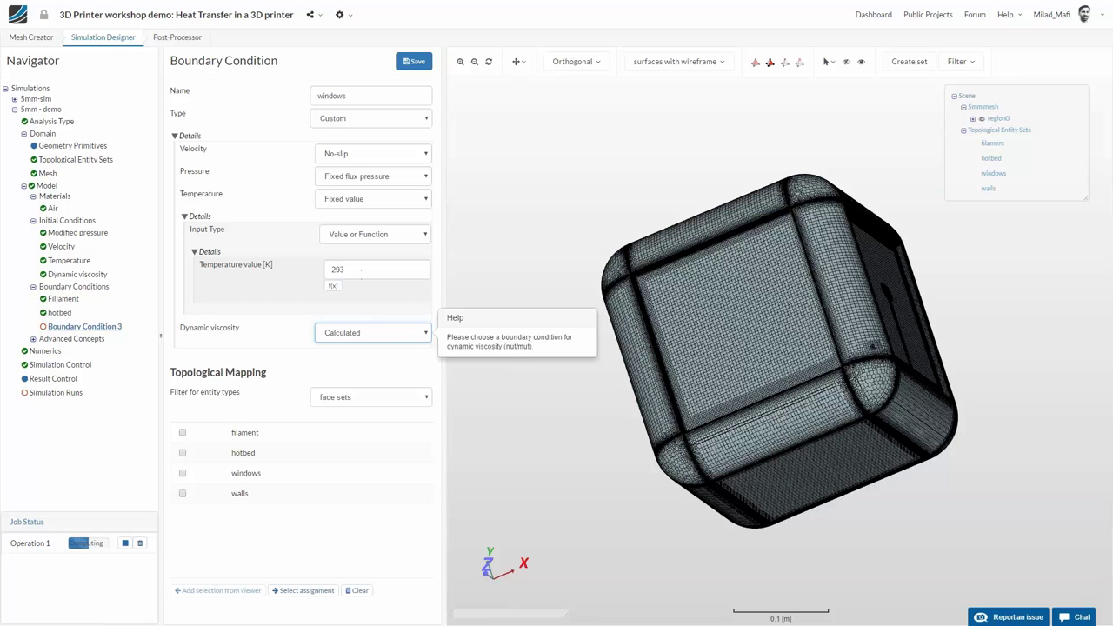
pyautogui.click(281, 481)
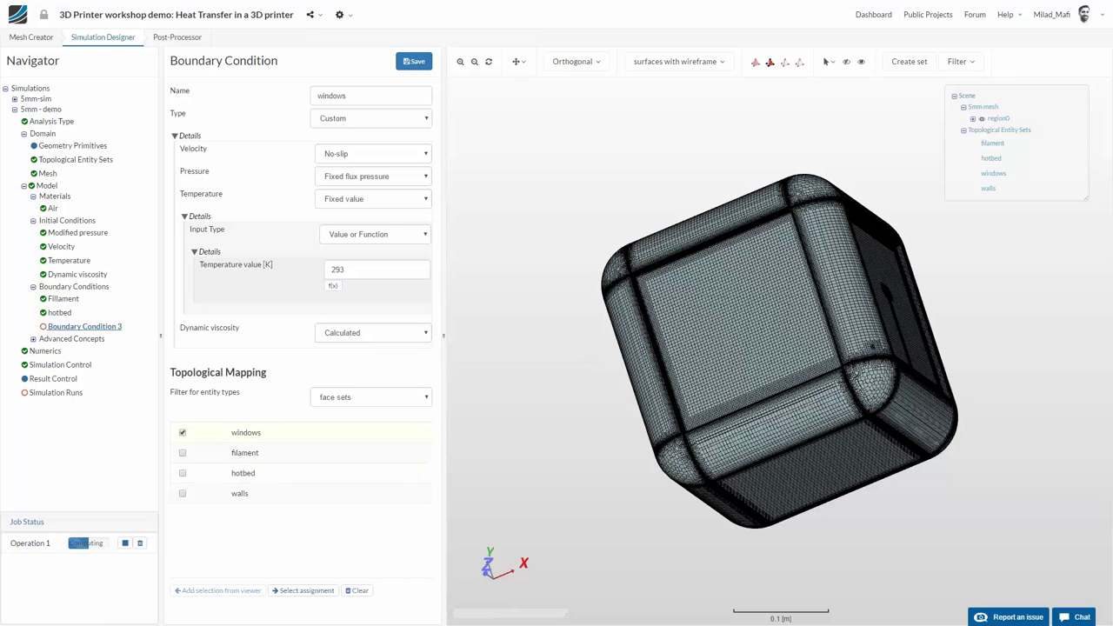
pyautogui.click(303, 590)
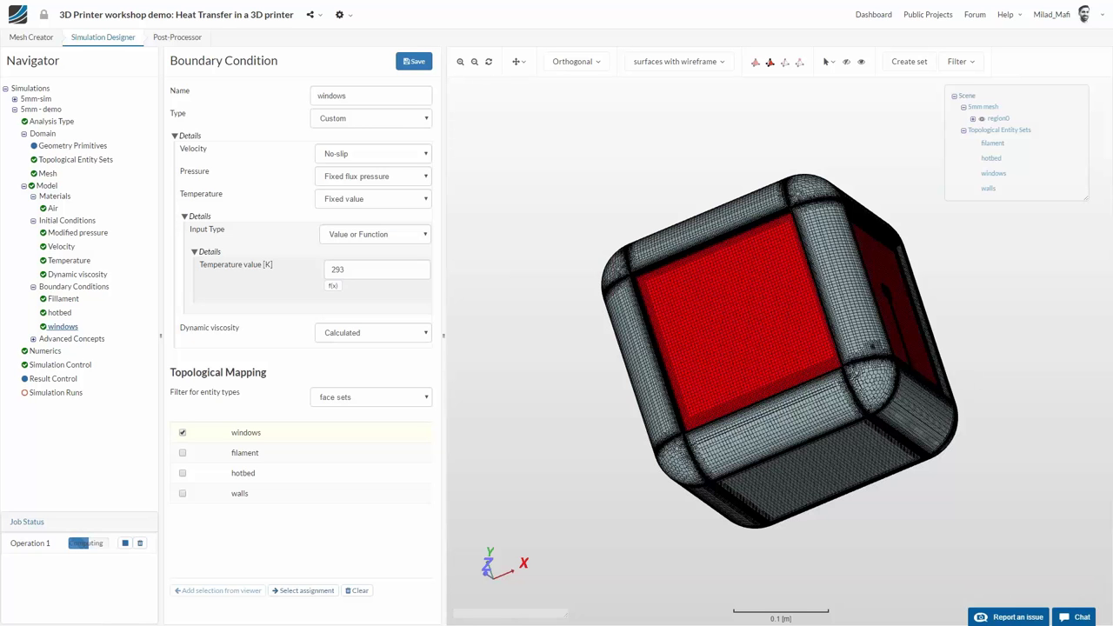
# Step: Create another boundary condition and name it walls
pyautogui.click(49, 287)
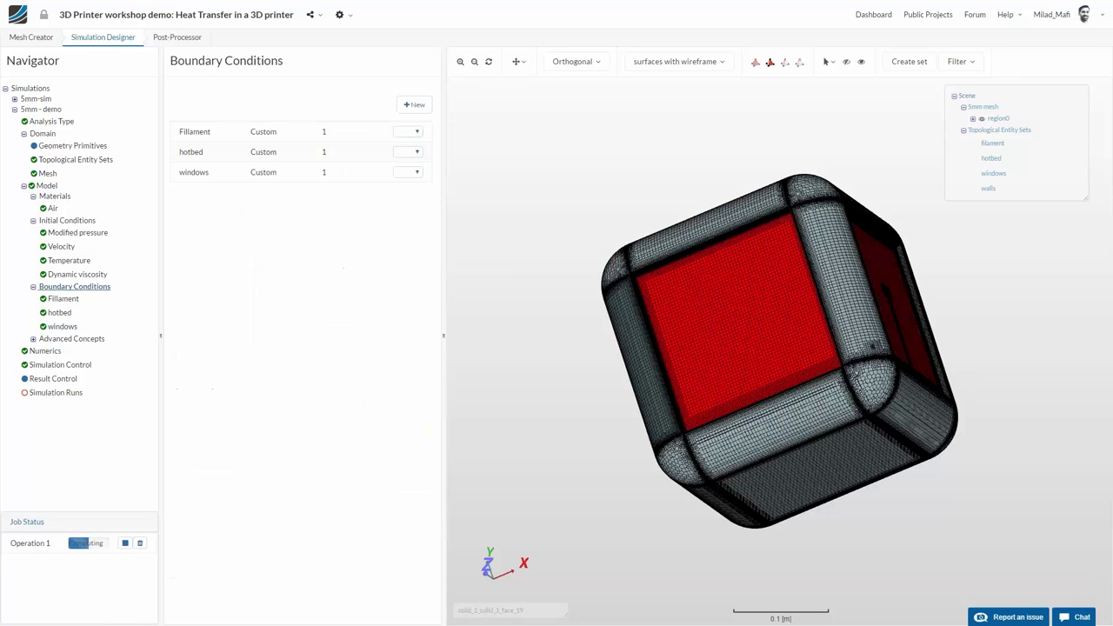
pyautogui.click(414, 105)
pyautogui.click(364, 94)
pyautogui.hotkey('ctrl', 'a')
pyautogui.write('2ql')
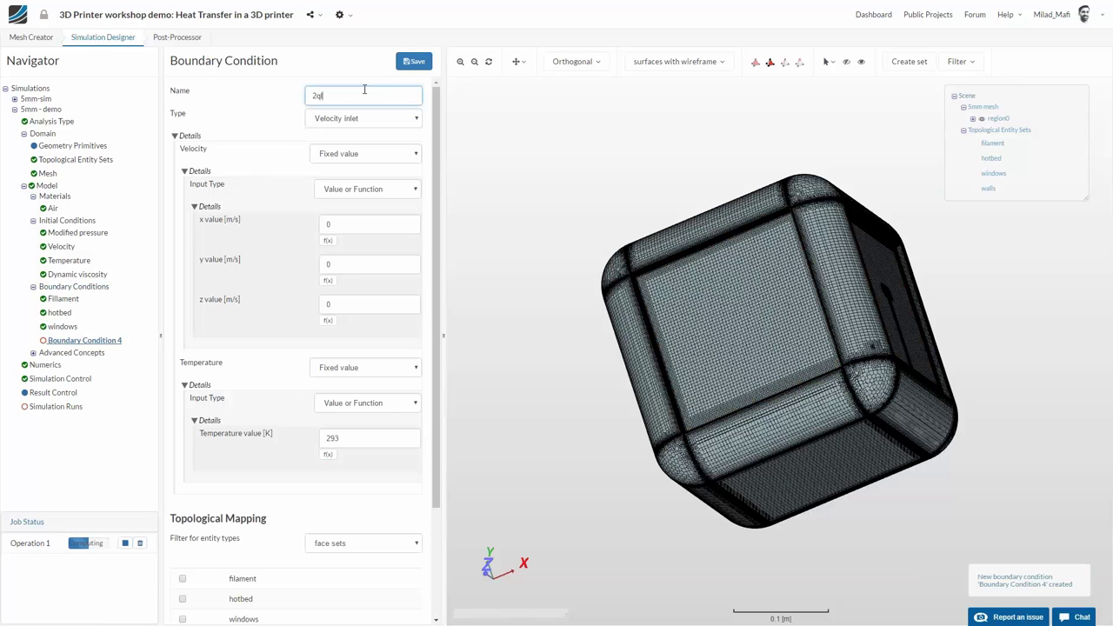
pyautogui.press('BackSpace')
pyautogui.write('walls')
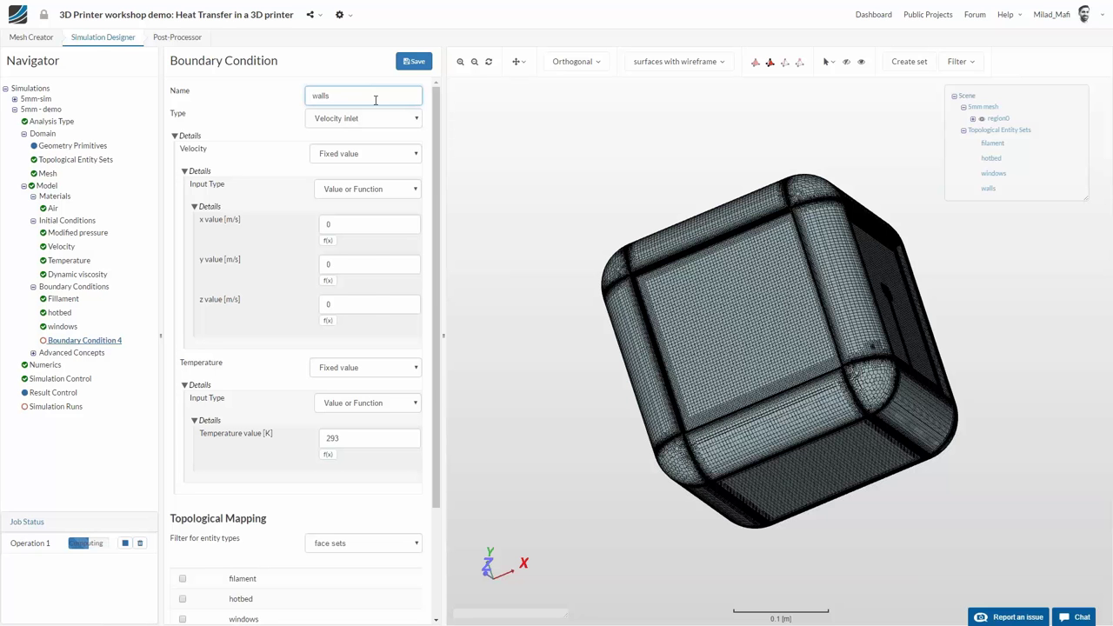
# Step: Check the walls entry on the Setup slide and set the walls condition's type to Wall
pyautogui.hotkey('alt', 'Tab')
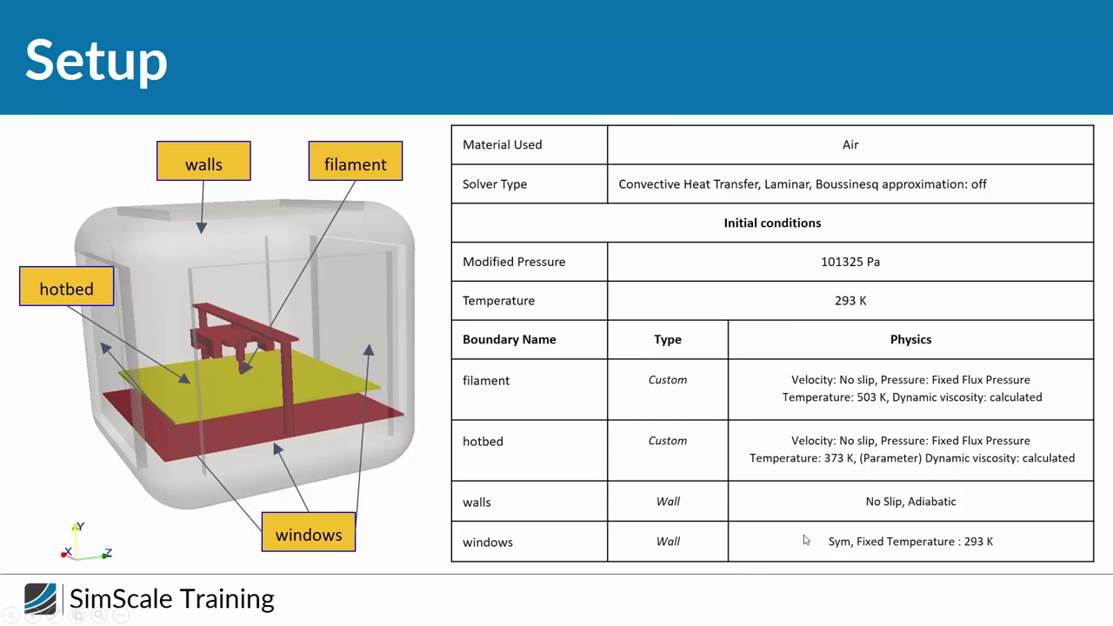
pyautogui.hotkey('alt', 'Tab')
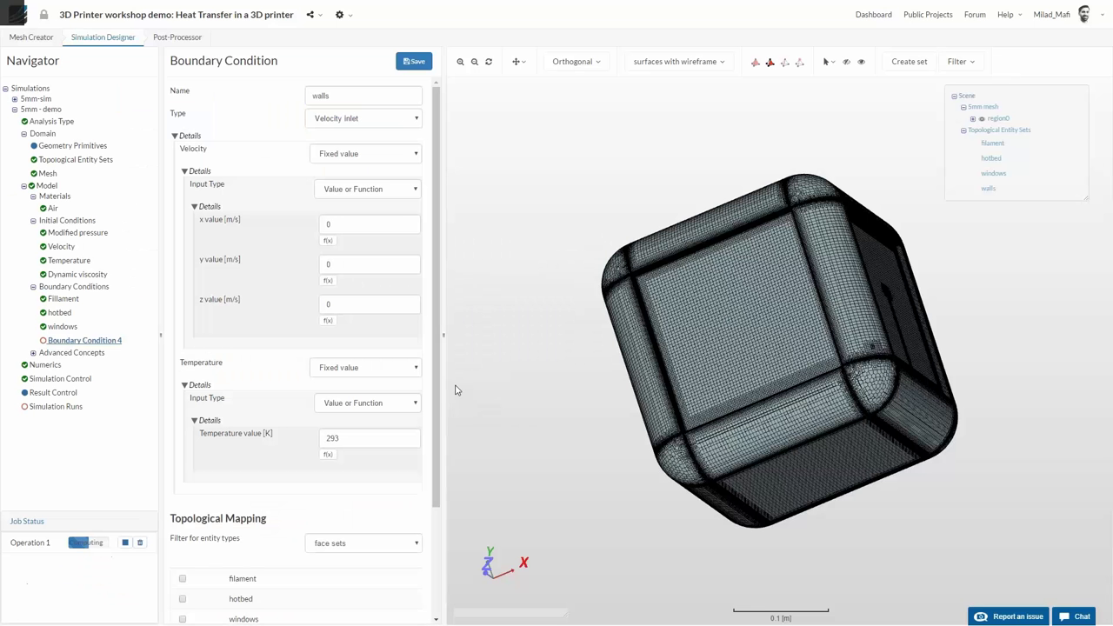
pyautogui.click(339, 119)
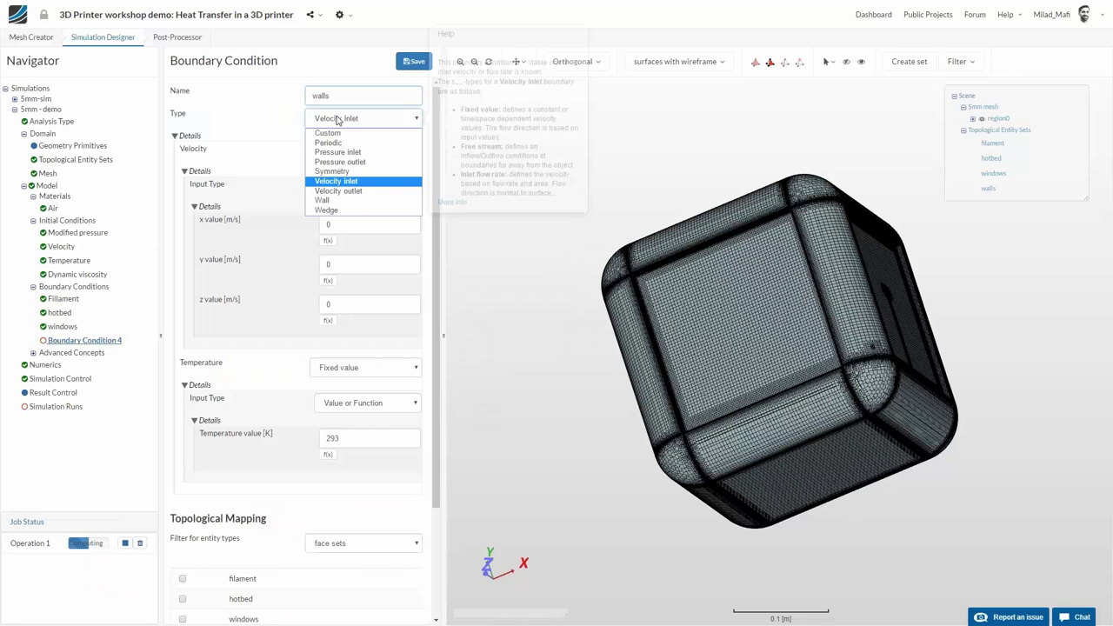
pyautogui.click(346, 201)
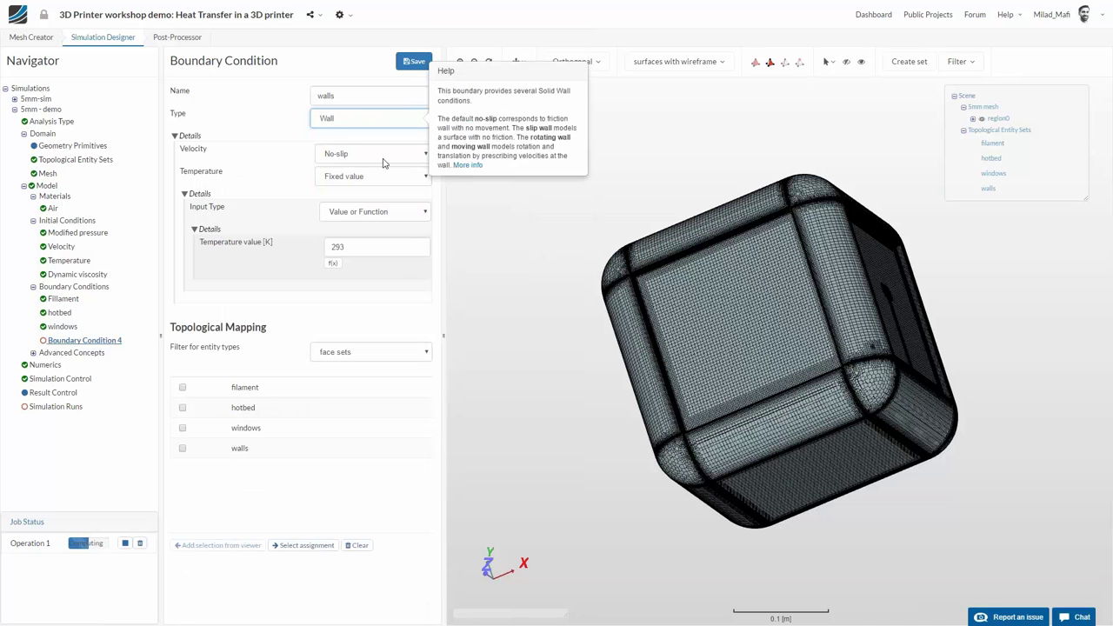
# Step: Set the walls condition's temperature to Set gradient to zero, assign it to the walls face set and save it
pyautogui.click(361, 215)
pyautogui.click(348, 176)
pyautogui.click(352, 178)
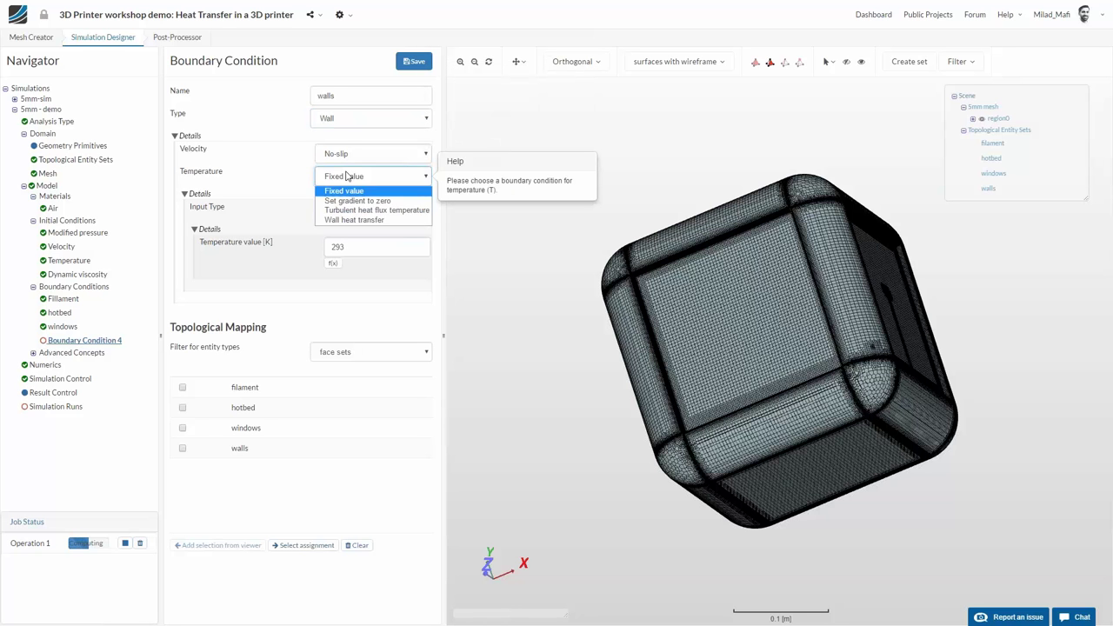
pyautogui.click(382, 200)
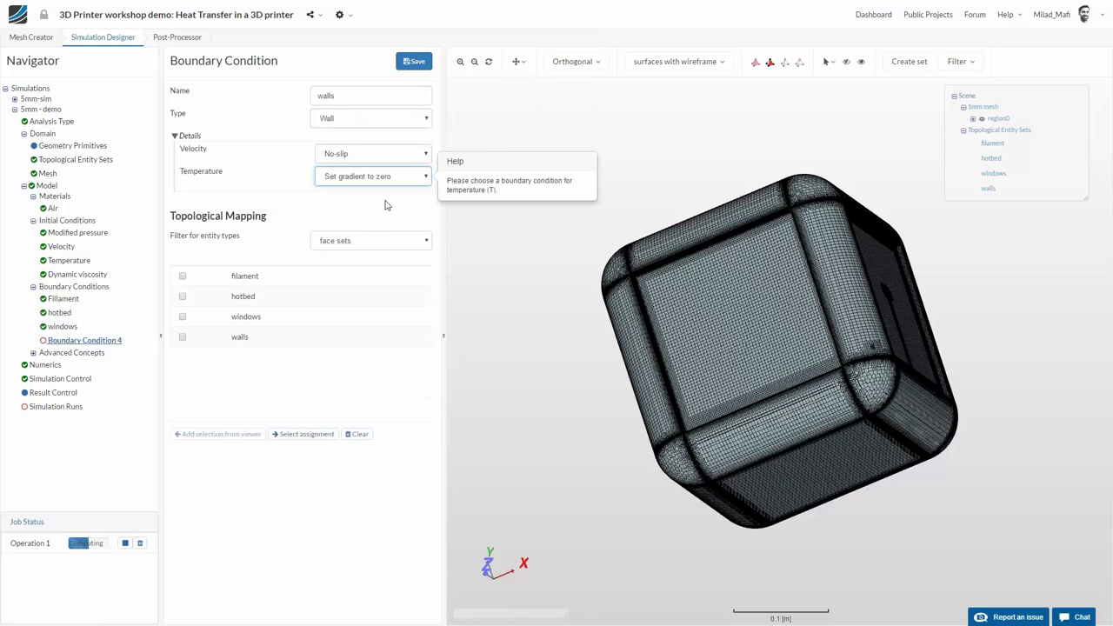
pyautogui.click(263, 337)
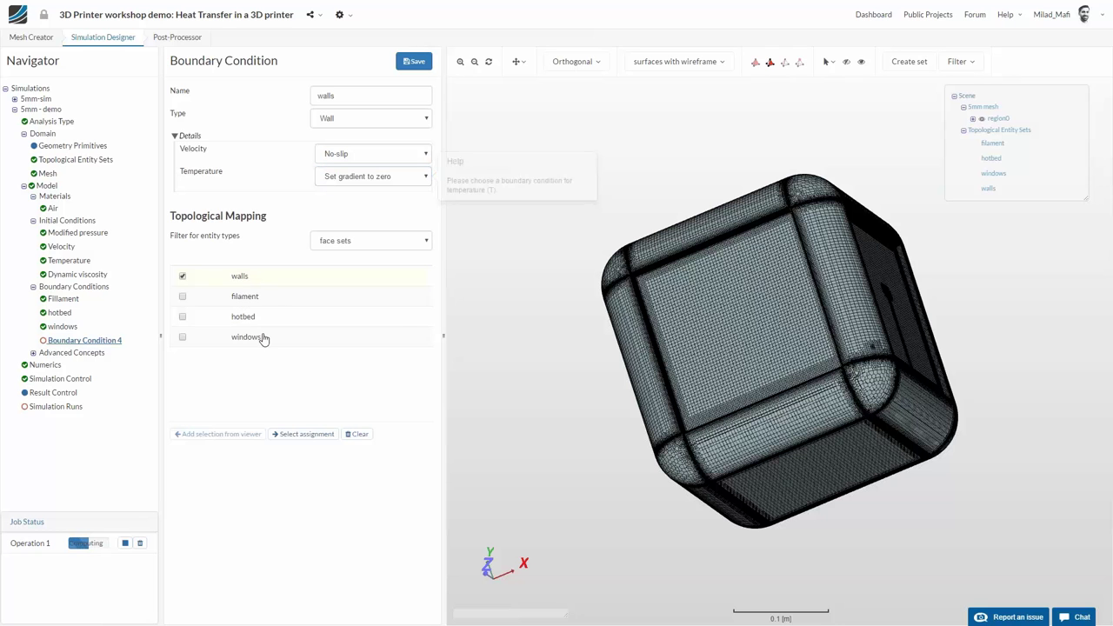
pyautogui.click(414, 61)
# Step: Change the windows condition's type to Wall, keeping No-slip velocity, reassign it to the windows face set and save it
pyautogui.click(63, 326)
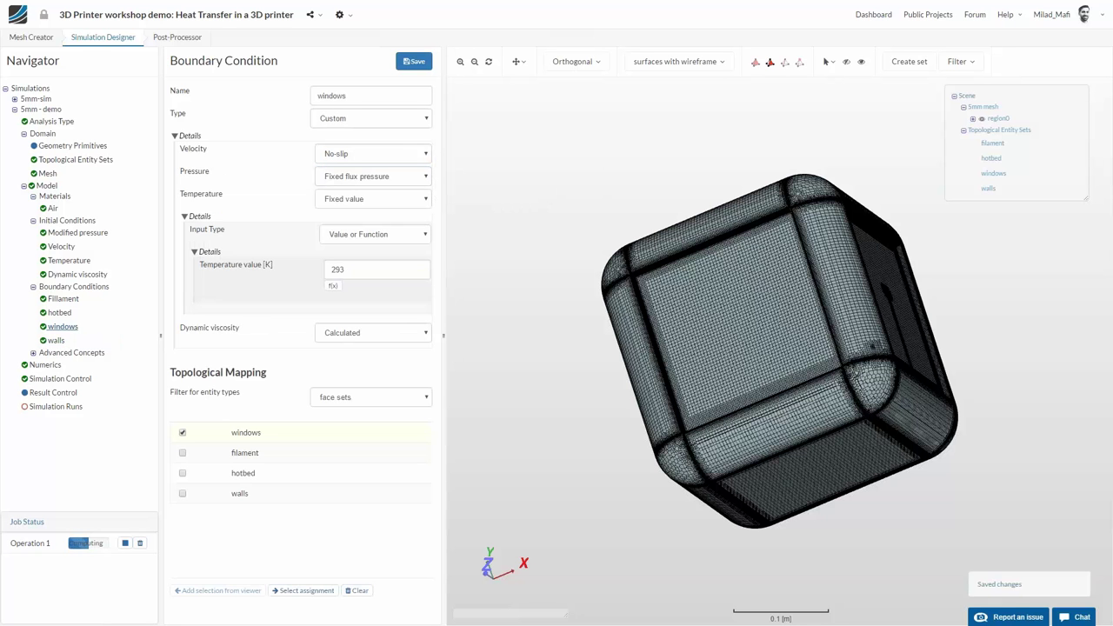
pyautogui.click(361, 118)
pyautogui.click(355, 202)
pyautogui.click(353, 154)
pyautogui.click(353, 153)
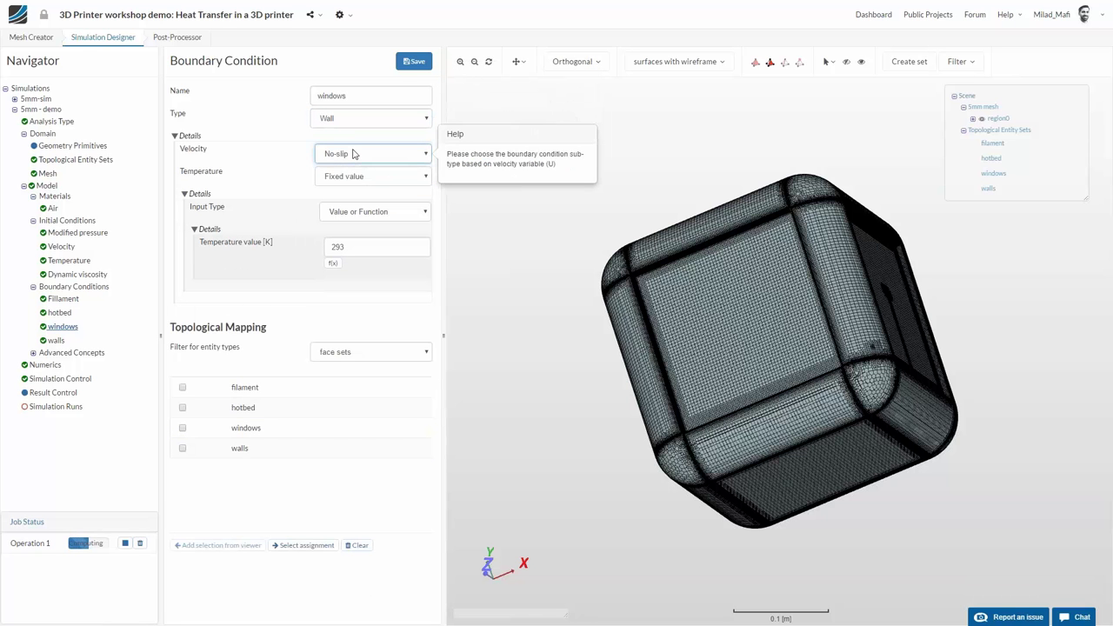
pyautogui.click(189, 187)
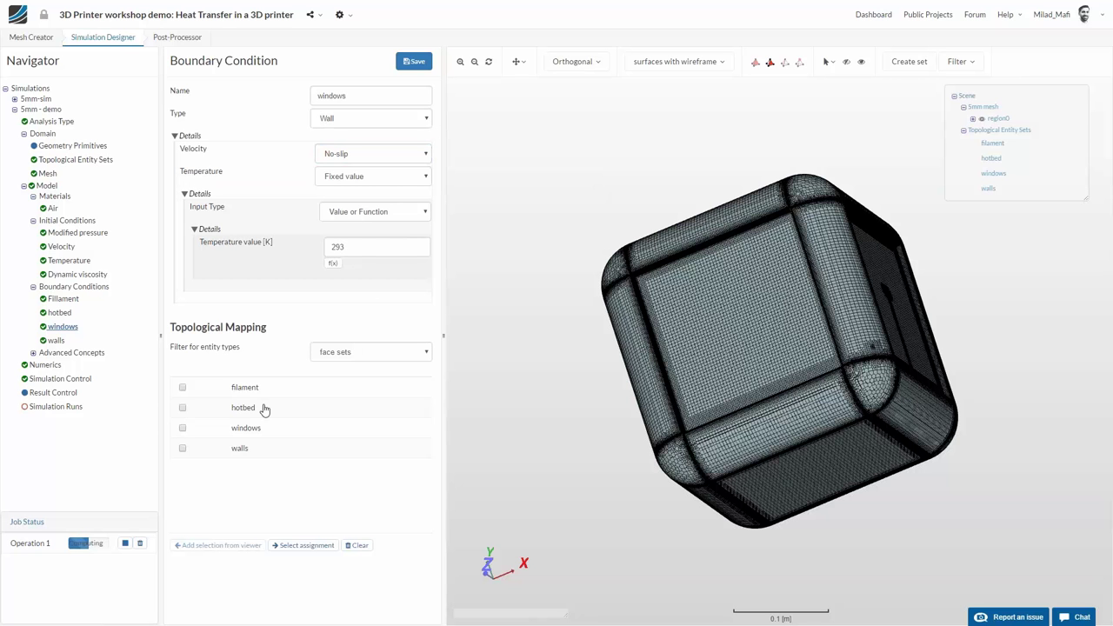
pyautogui.click(246, 428)
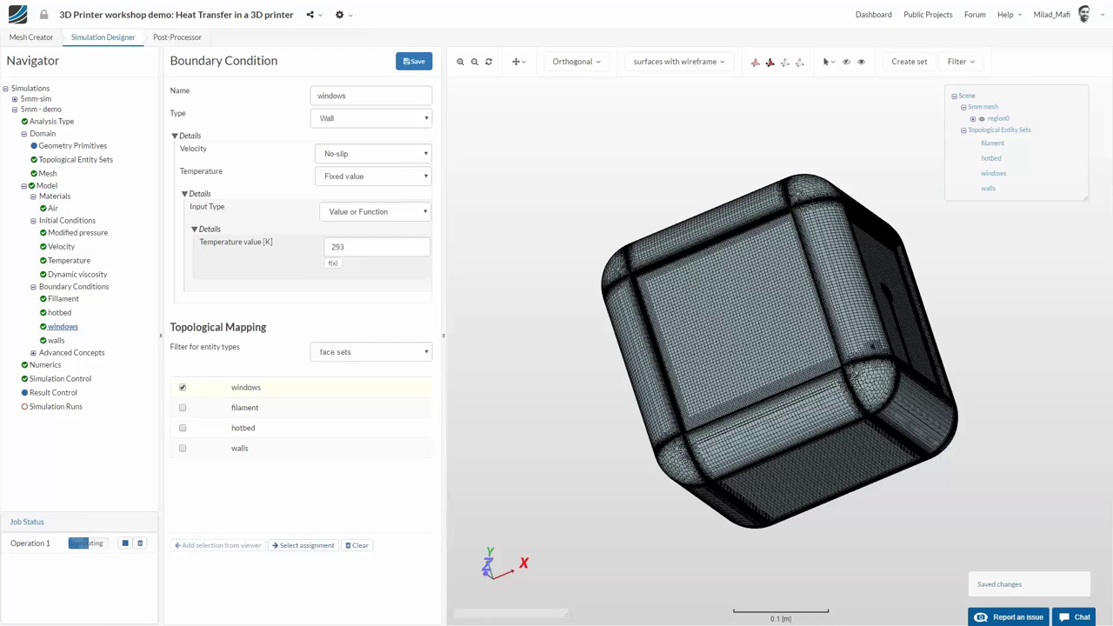
# Step: Set the relaxation factor for field rho to 0.7 in the numerics settings and save
pyautogui.click(51, 366)
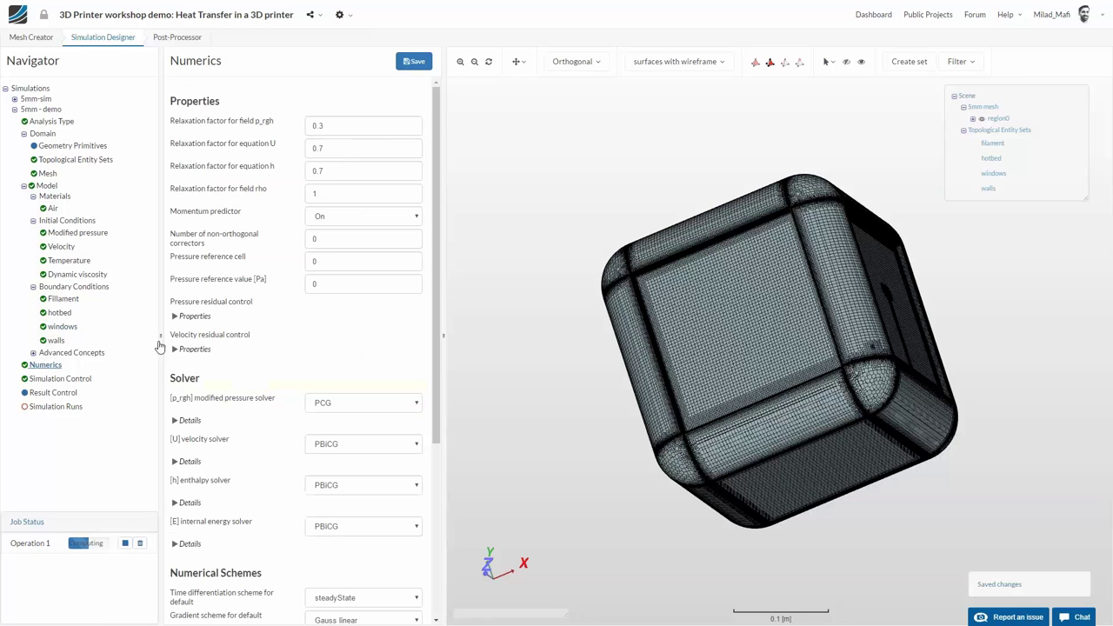
pyautogui.click(315, 193)
pyautogui.doubleClick(315, 193)
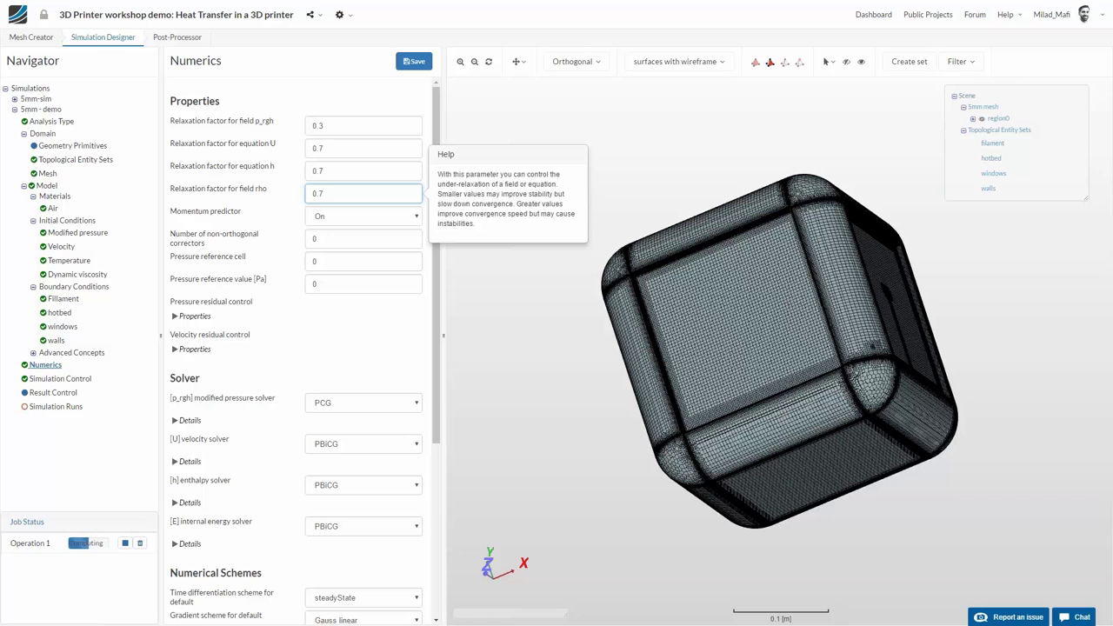
pyautogui.click(407, 59)
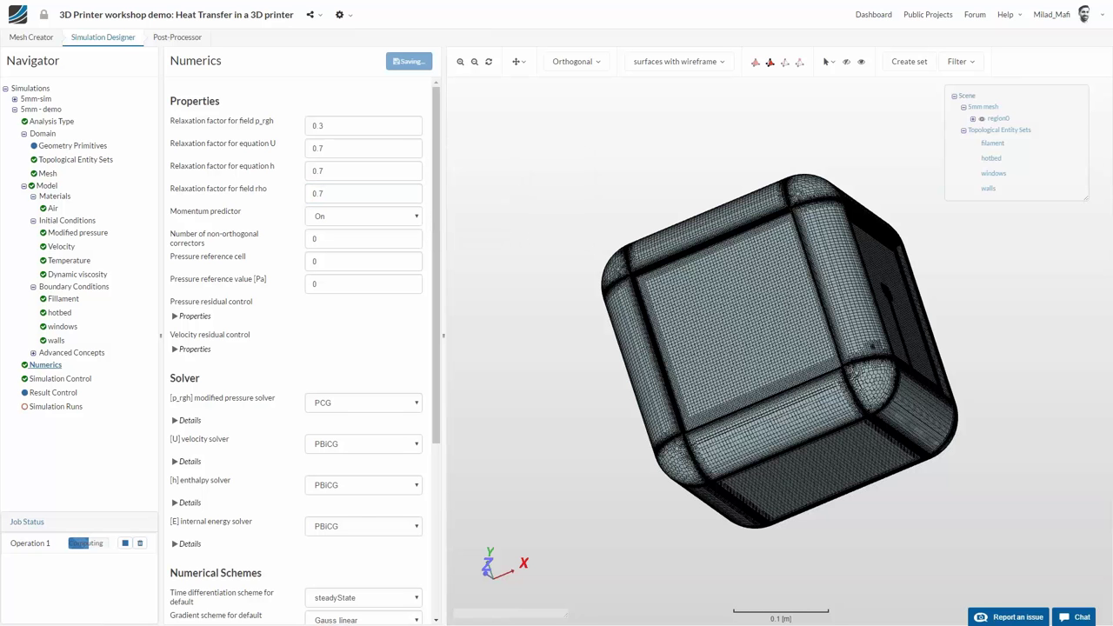
# Step: Set the [p_rgh] modified pressure solver to GAMG, save the numerics, and collapse region0 in the scene tree
pyautogui.click(345, 405)
pyautogui.click(334, 419)
pyautogui.click(342, 405)
pyautogui.click(342, 405)
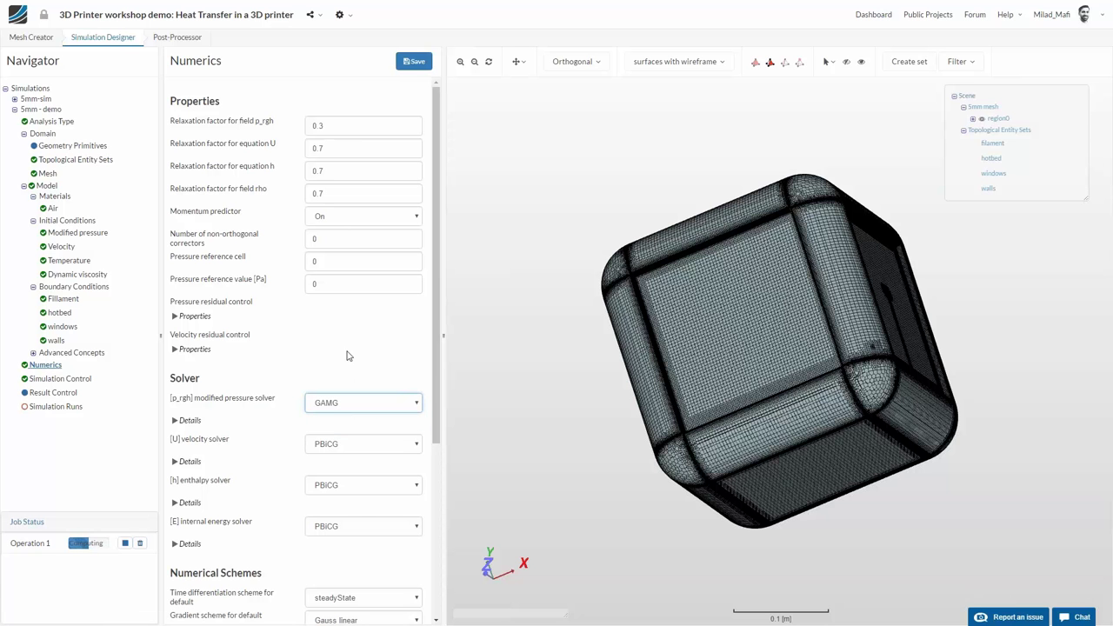
pyautogui.click(404, 65)
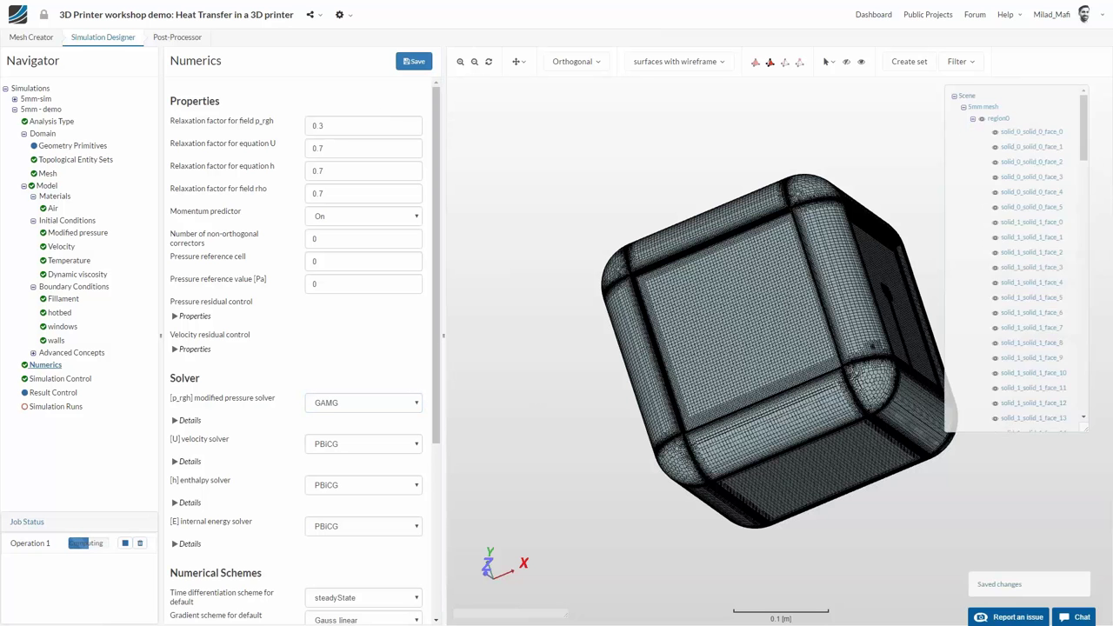
pyautogui.click(973, 120)
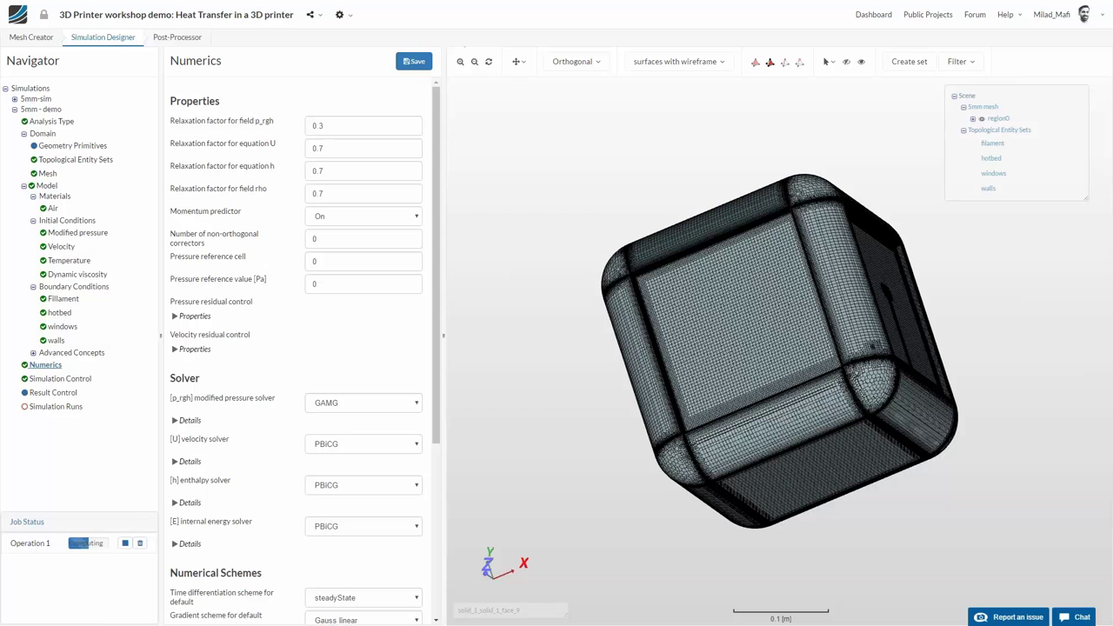
# Step: Set the simulation control's end time to 2500 s and time step length to 1 s
pyautogui.click(48, 380)
pyautogui.click(375, 118)
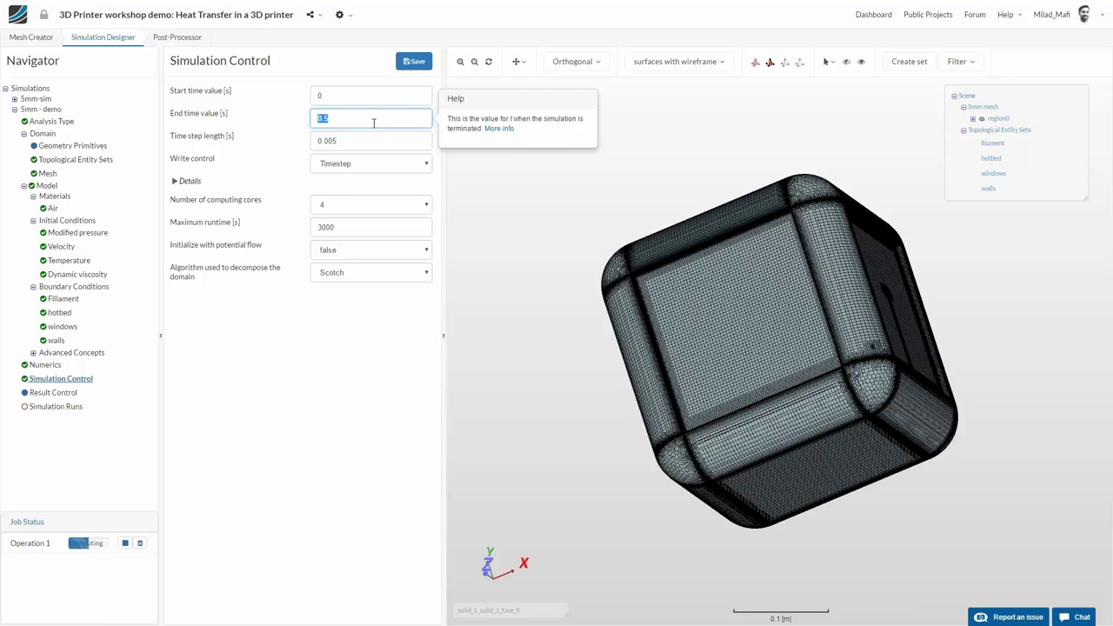
pyautogui.write('2500')
pyautogui.press('Return')
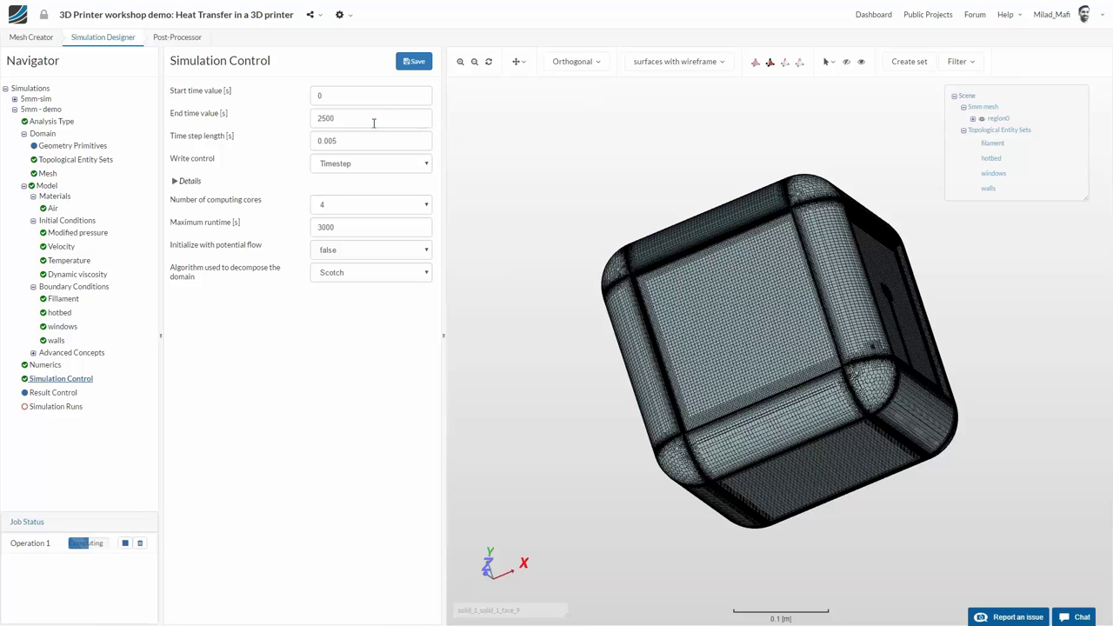
pyautogui.click(356, 139)
pyautogui.doubleClick(356, 139)
pyautogui.write('1')
# Step: Set the number of computing cores to 16 and the maximum runtime to 30000 s, and save the simulation control
pyautogui.click(344, 200)
pyautogui.click(330, 257)
pyautogui.click(354, 227)
pyautogui.write('0')
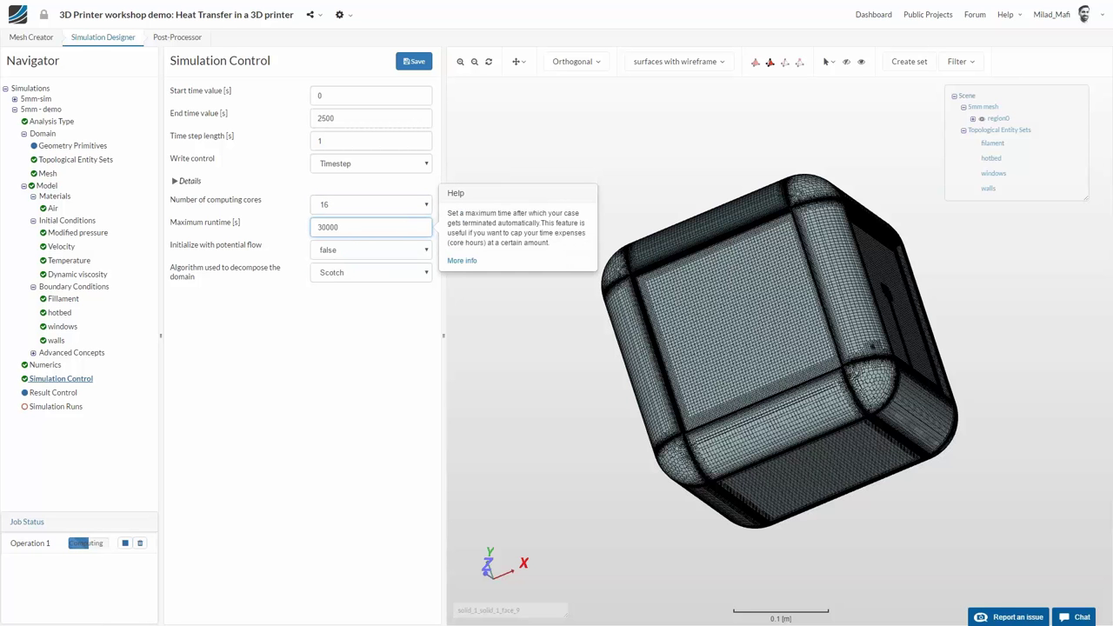
pyautogui.click(406, 63)
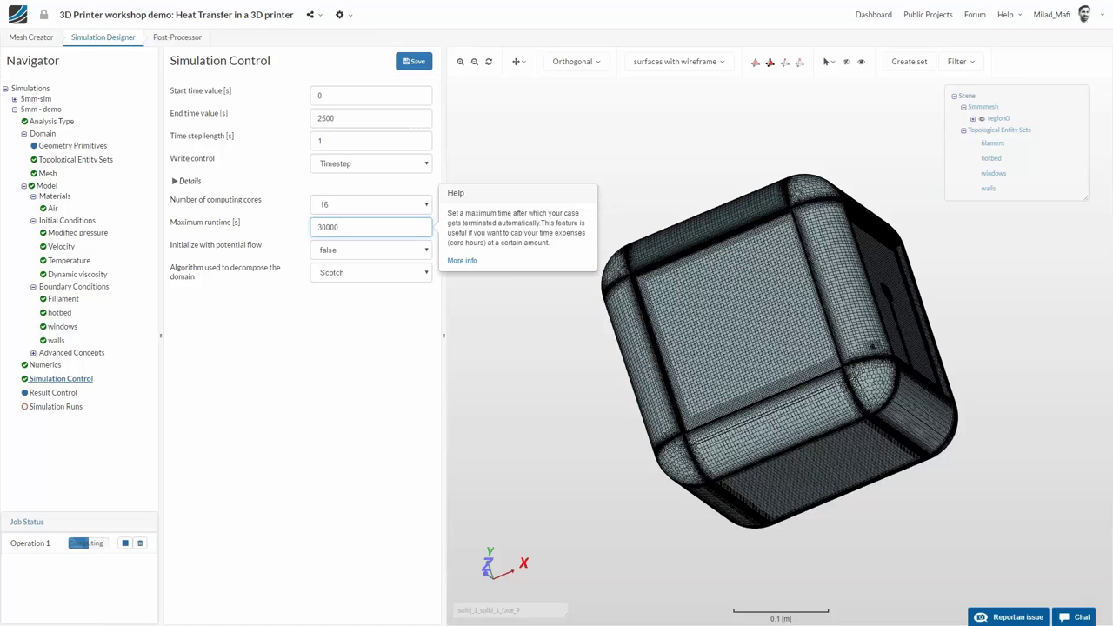
pyautogui.click(413, 62)
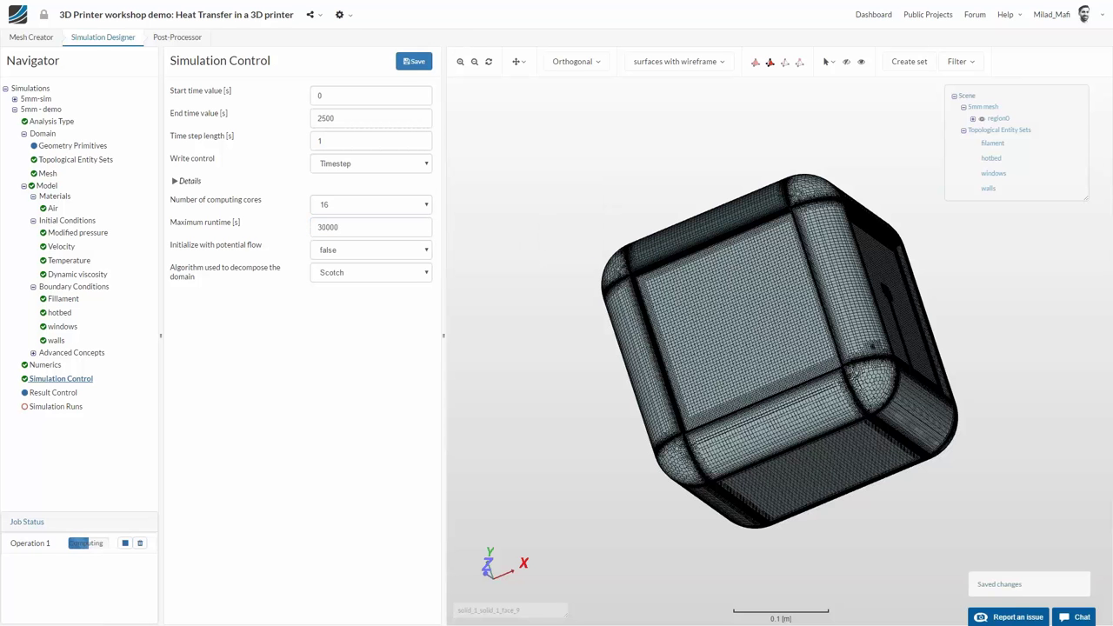
pyautogui.click(414, 62)
# Step: Switch to the PowerPoint presentation and advance to the Wrap-up: Simulation Setup slide
pyautogui.hotkey('alt', 'Tab')
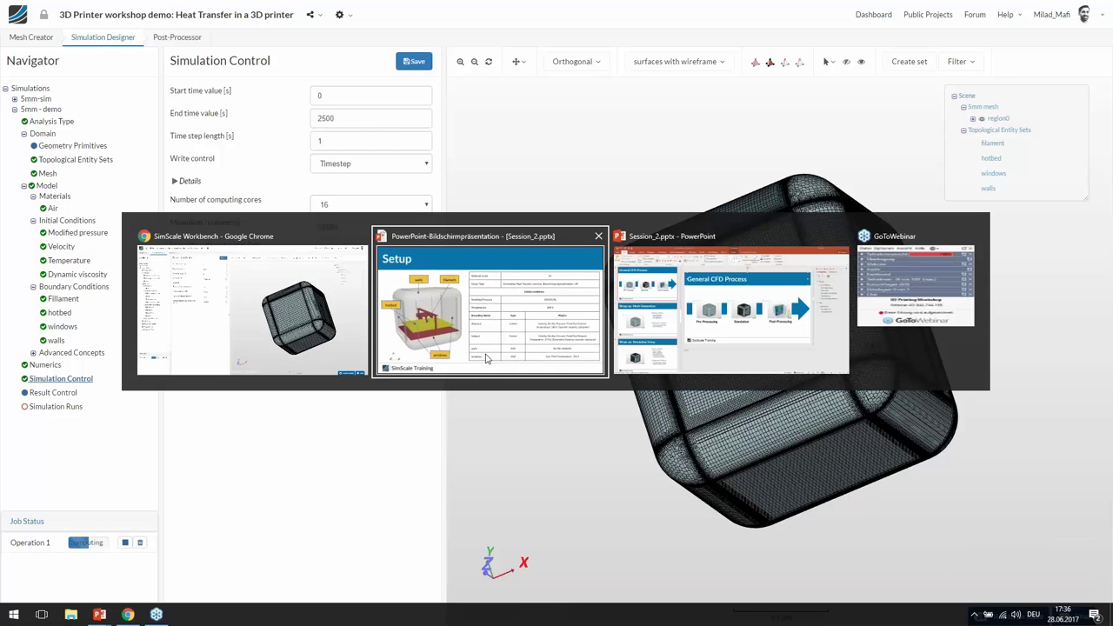
pyautogui.press('Right')
pyautogui.press('Right')
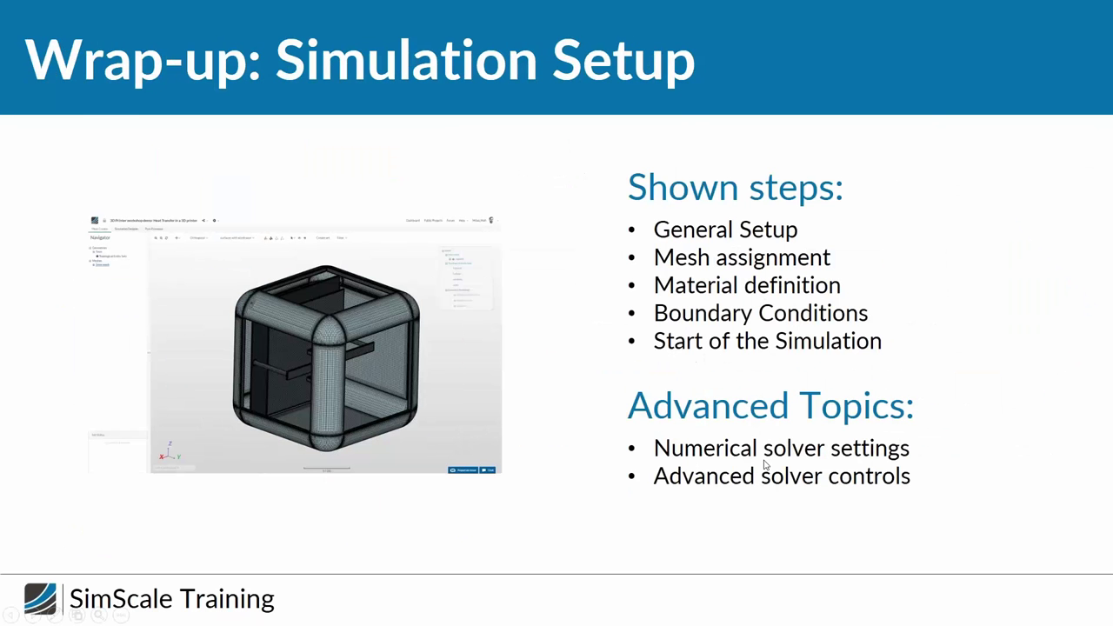
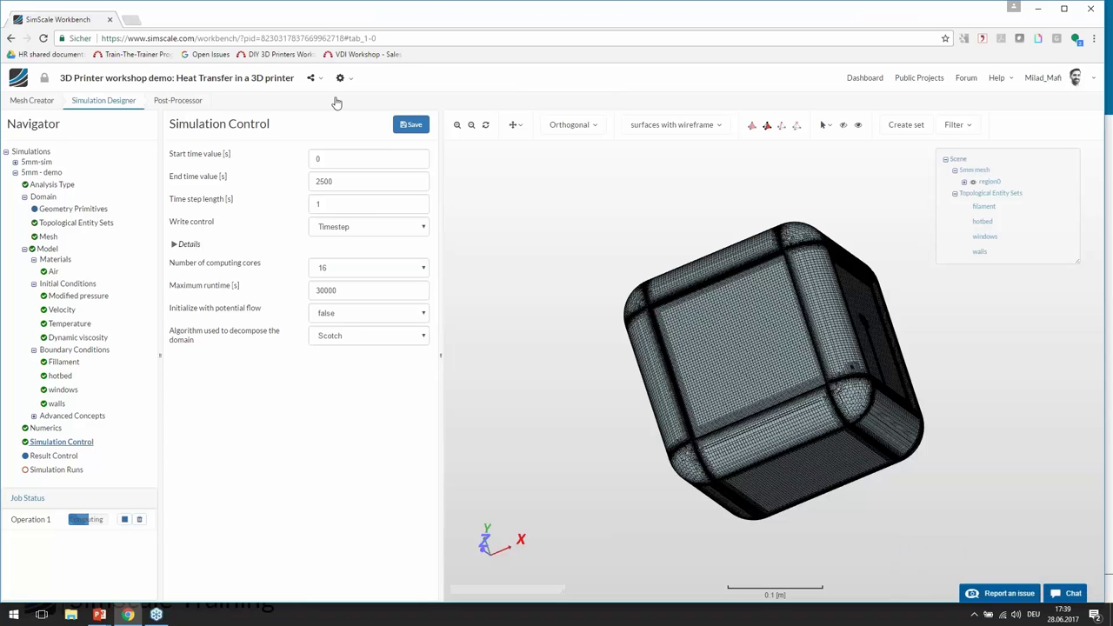
# Step: Open simscale.com in a new browser tab and go to its Learning page
pyautogui.click(134, 19)
pyautogui.write('simscale.com')
pyautogui.press('Return')
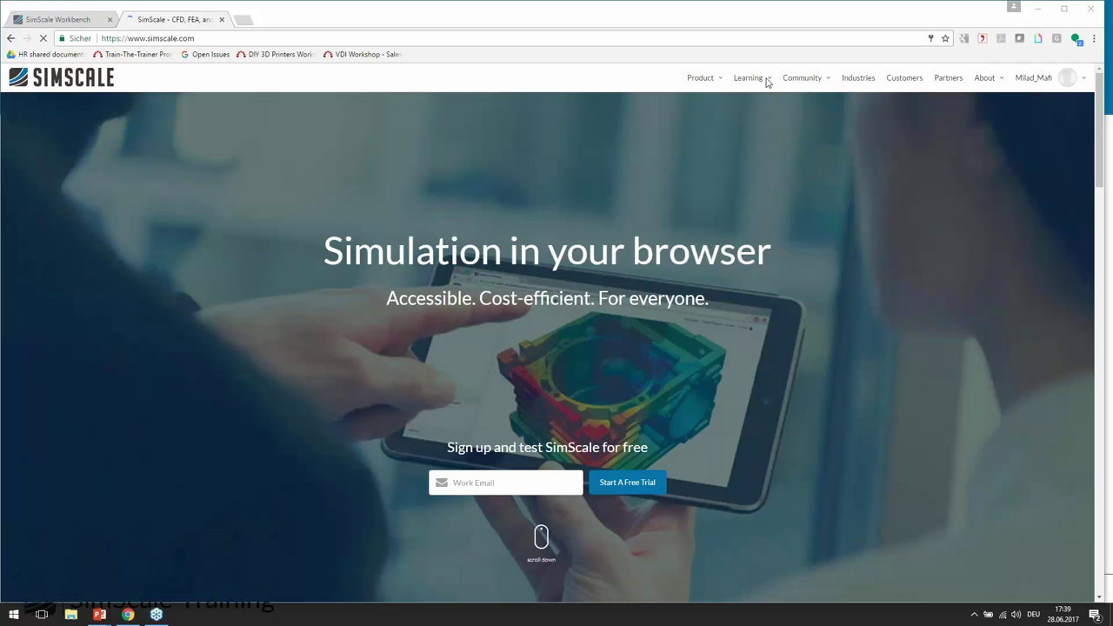
pyautogui.click(768, 85)
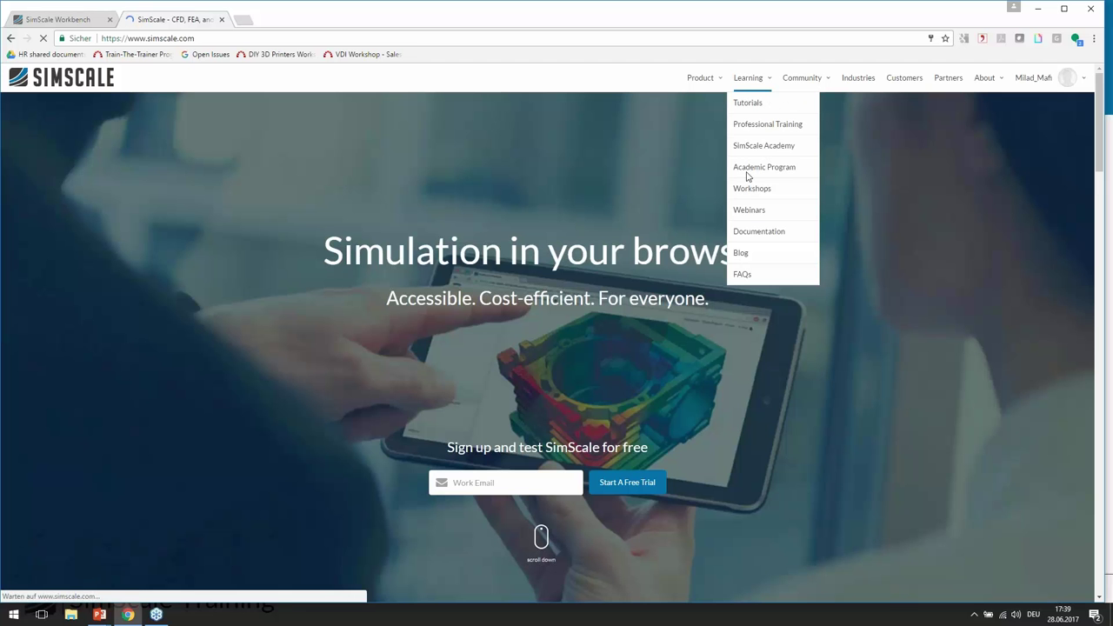
pyautogui.click(748, 80)
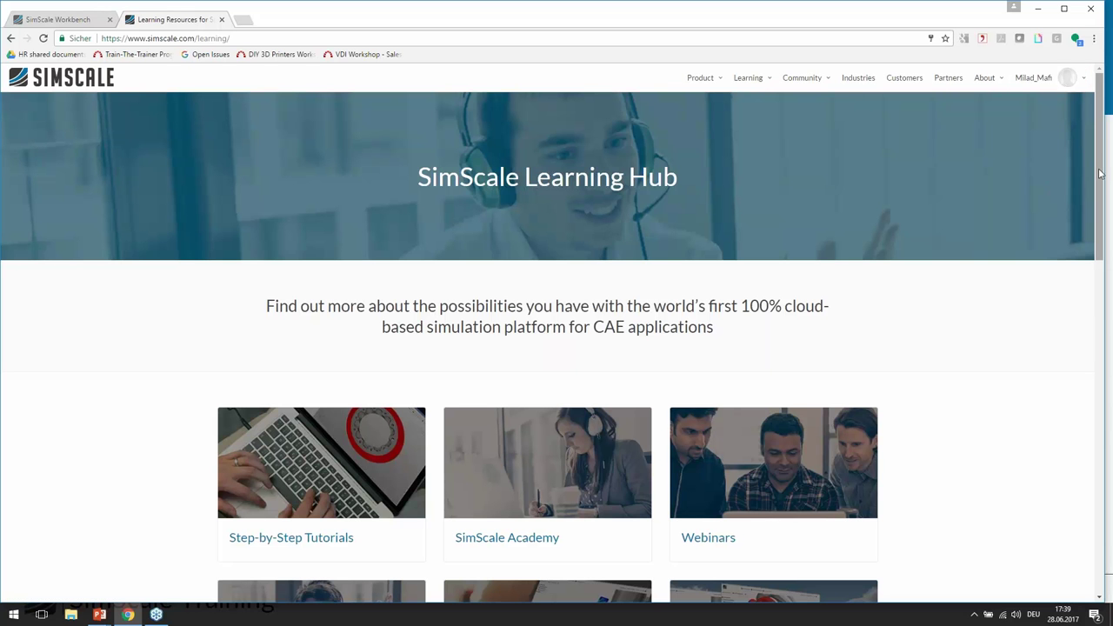
# Step: Open the Documentation from the learning resources and go to its Validation cases section
pyautogui.scroll(-3, 554, 280)
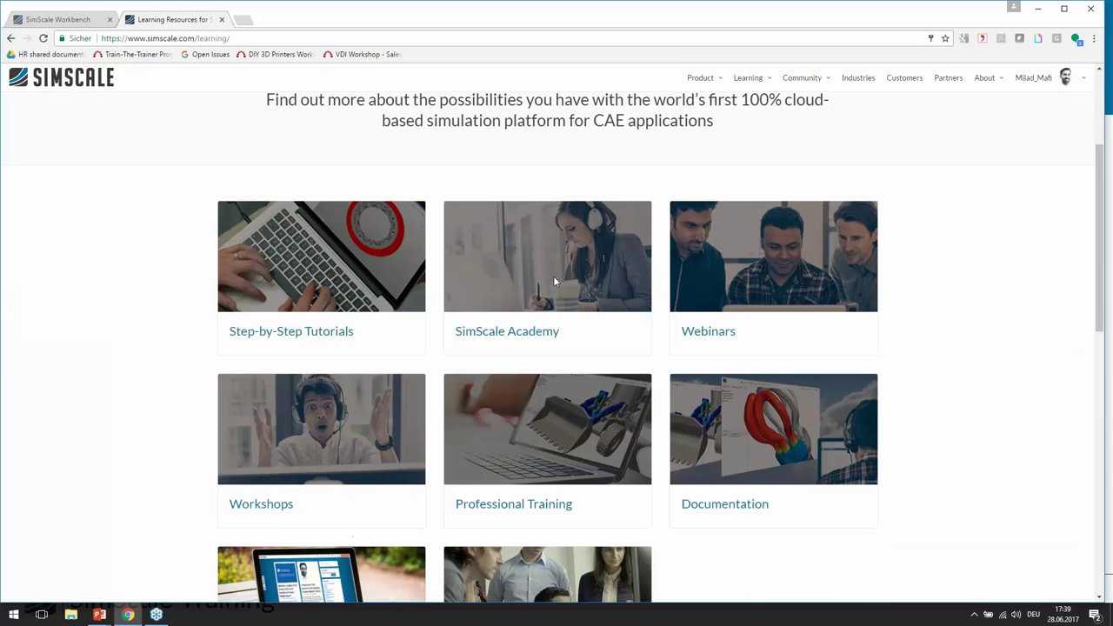
pyautogui.click(729, 484)
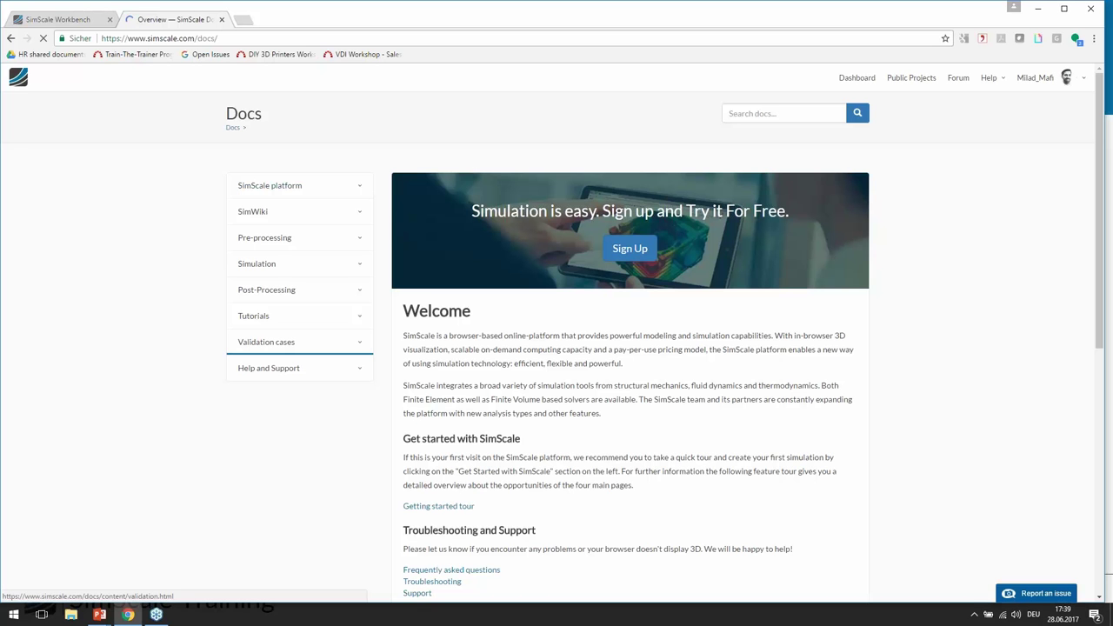
pyautogui.click(266, 341)
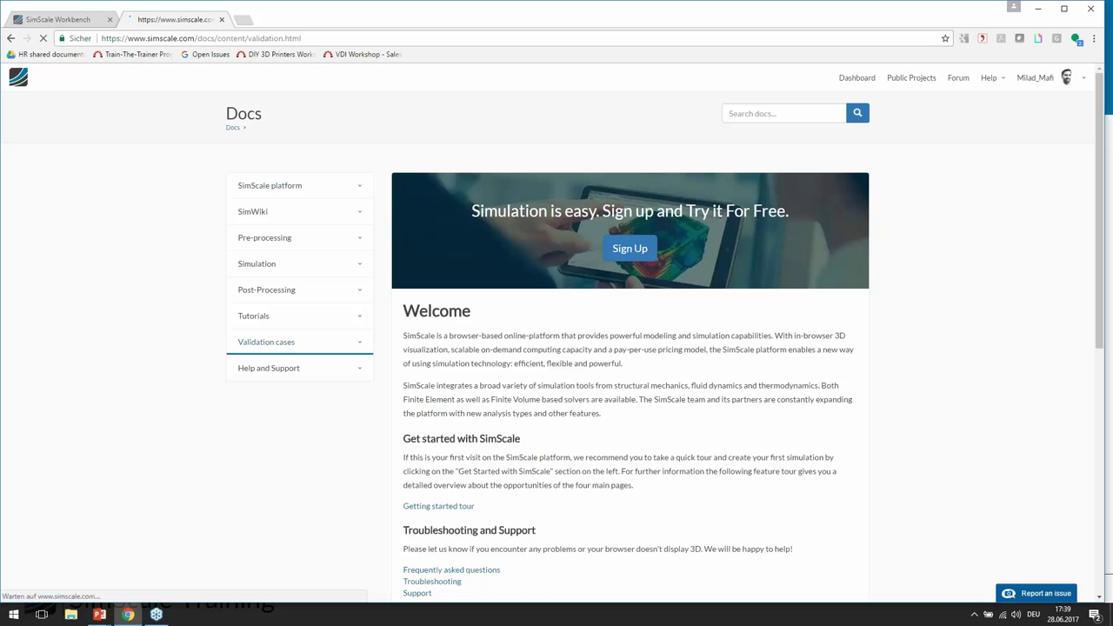
# Step: Return to the SimScale Workbench and examine the residual plot of Run 1 in the 5mm-sim simulation
pyautogui.click(38, 23)
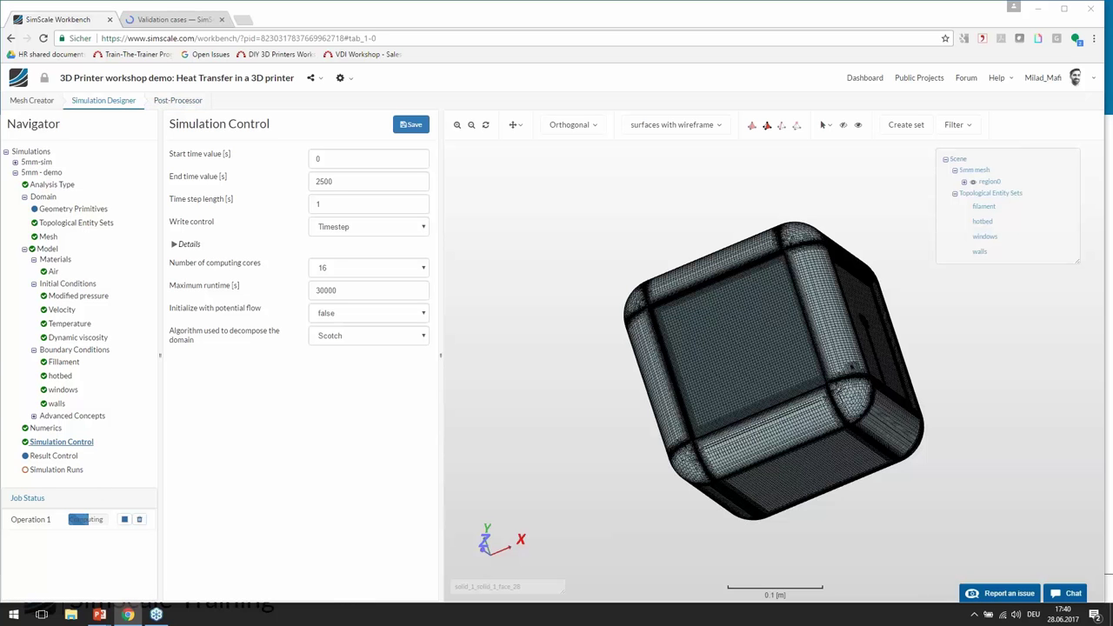
pyautogui.click(15, 163)
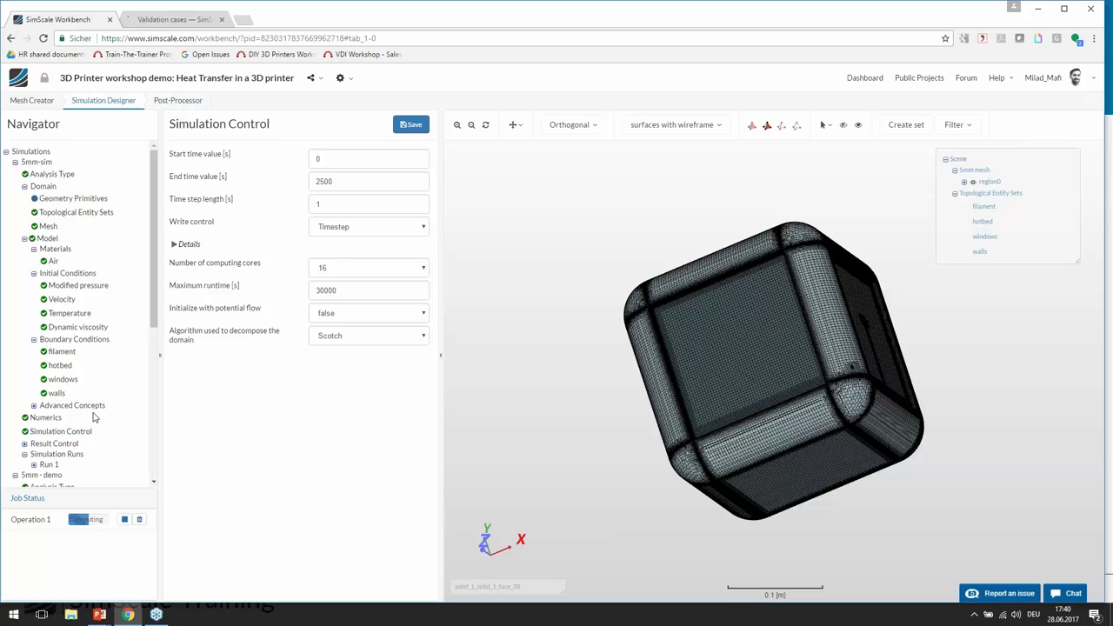
pyautogui.click(46, 468)
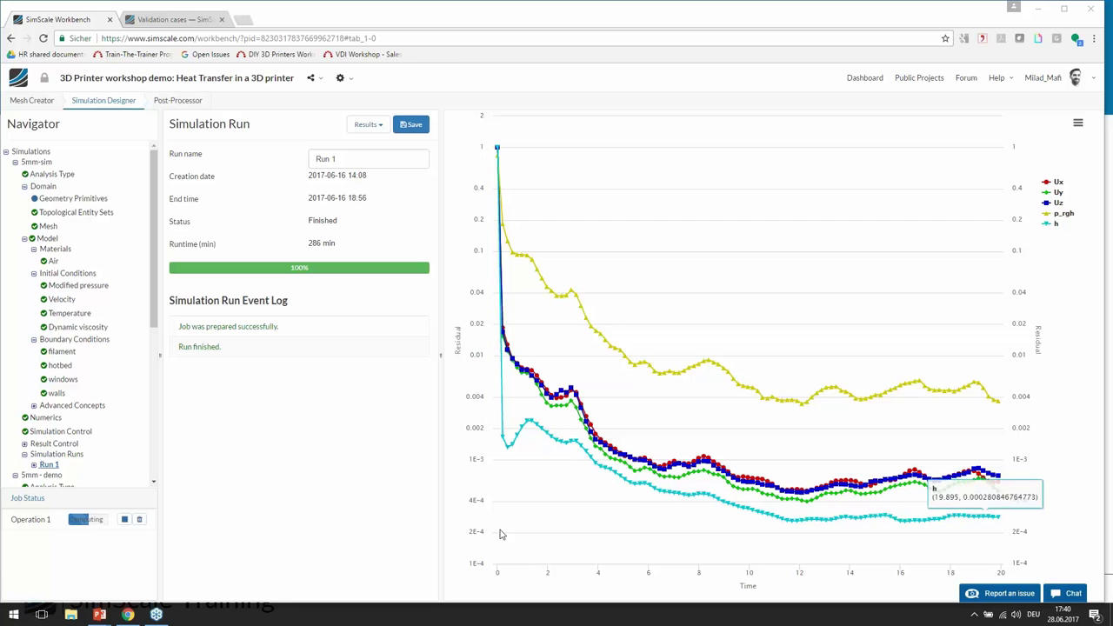
pyautogui.moveTo(493, 148)
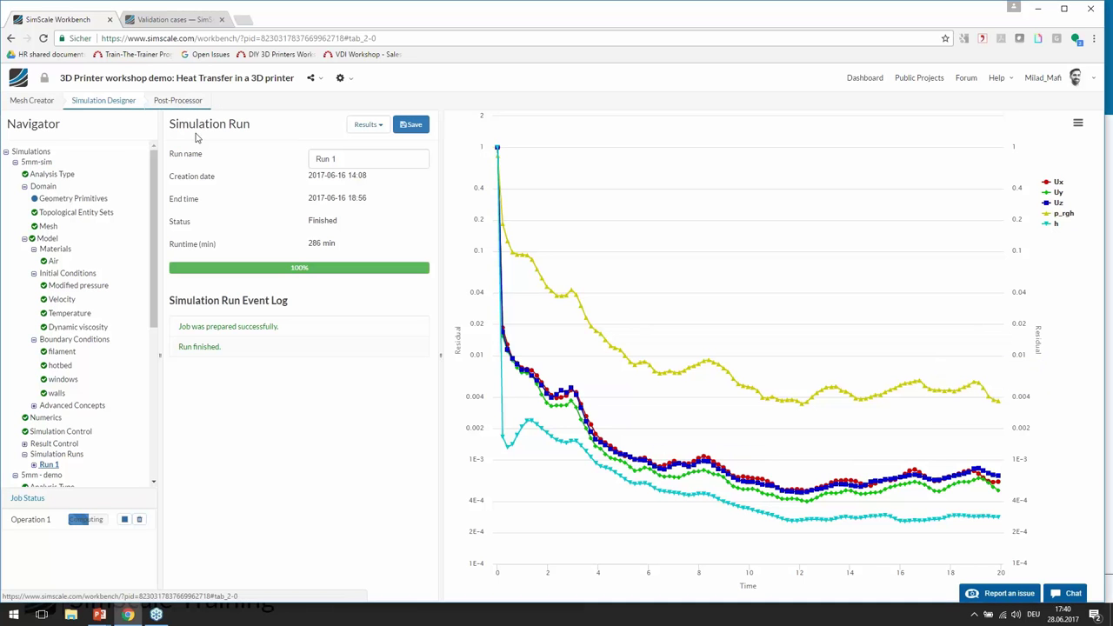
# Step: Open the solution fields of the 5mm-sim simulation's Run 1 in the Post-Processor and show them full screen
pyautogui.click(177, 100)
pyautogui.click(33, 232)
pyautogui.click(50, 206)
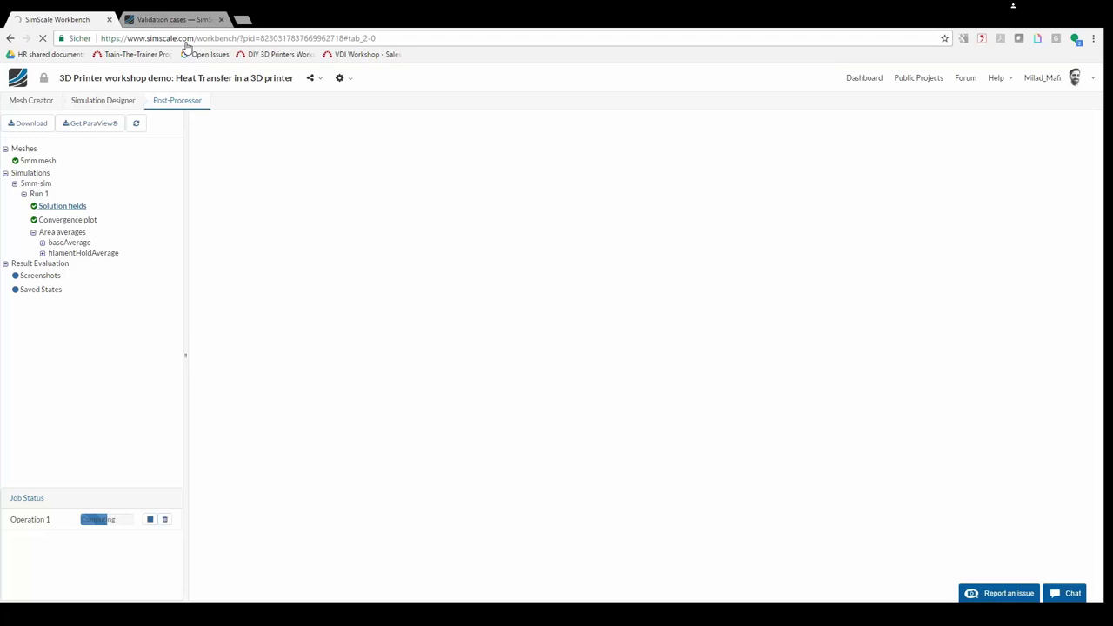
pyautogui.press('F11')
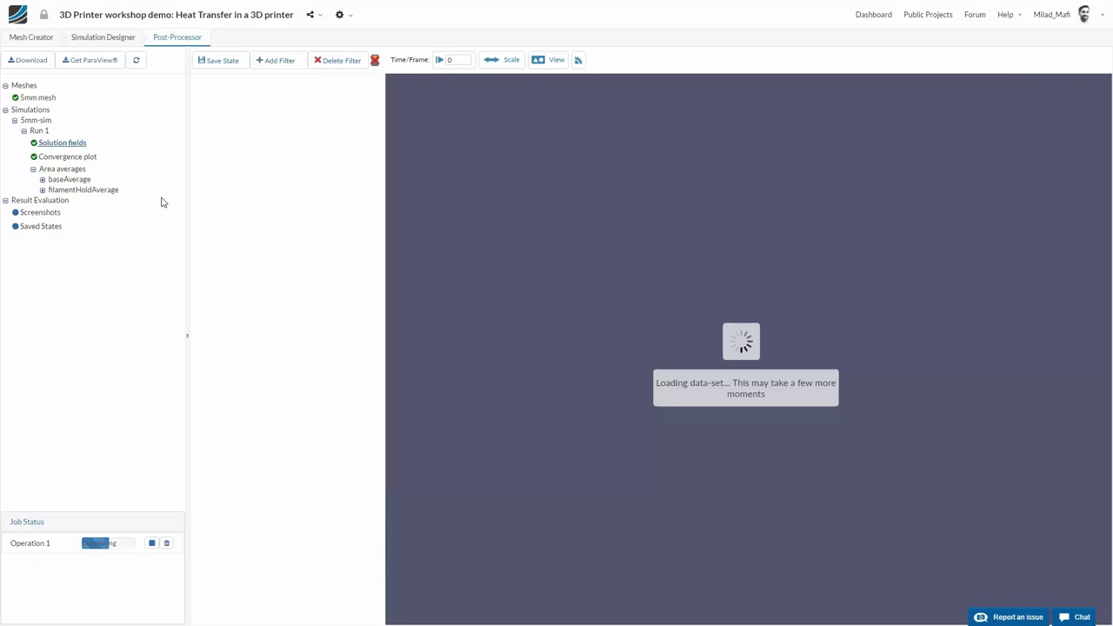
pyautogui.rightClick(304, 249)
pyautogui.press('Escape')
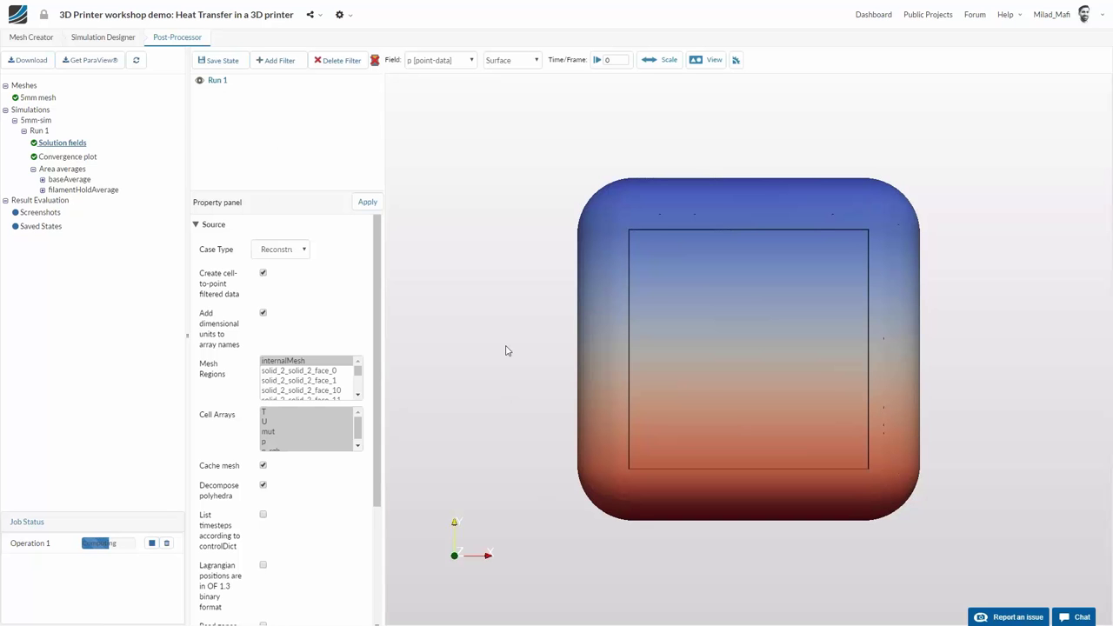
# Step: Go to Run 1's convergence plot and back to its solution fields, and set the displayed time frame to 20
pyautogui.click(599, 61)
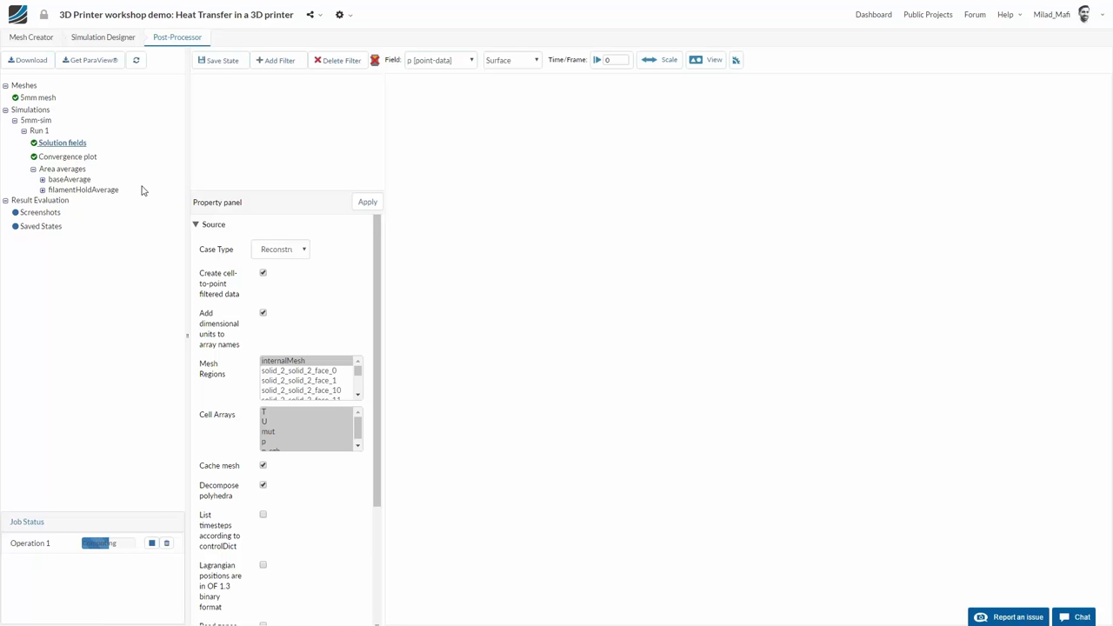
pyautogui.click(74, 157)
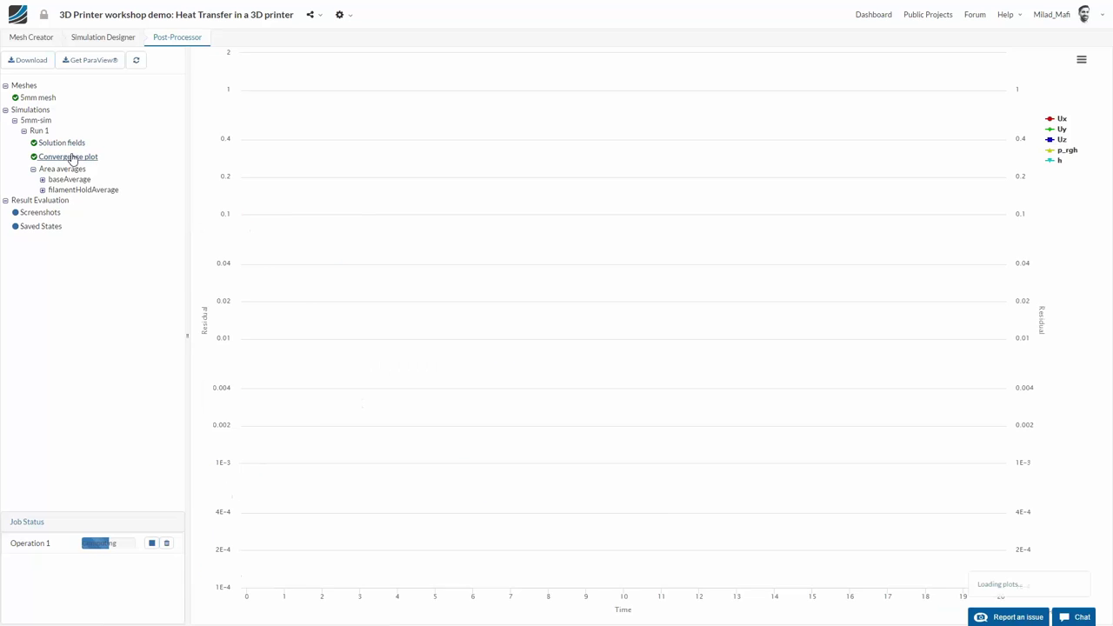
pyautogui.click(66, 143)
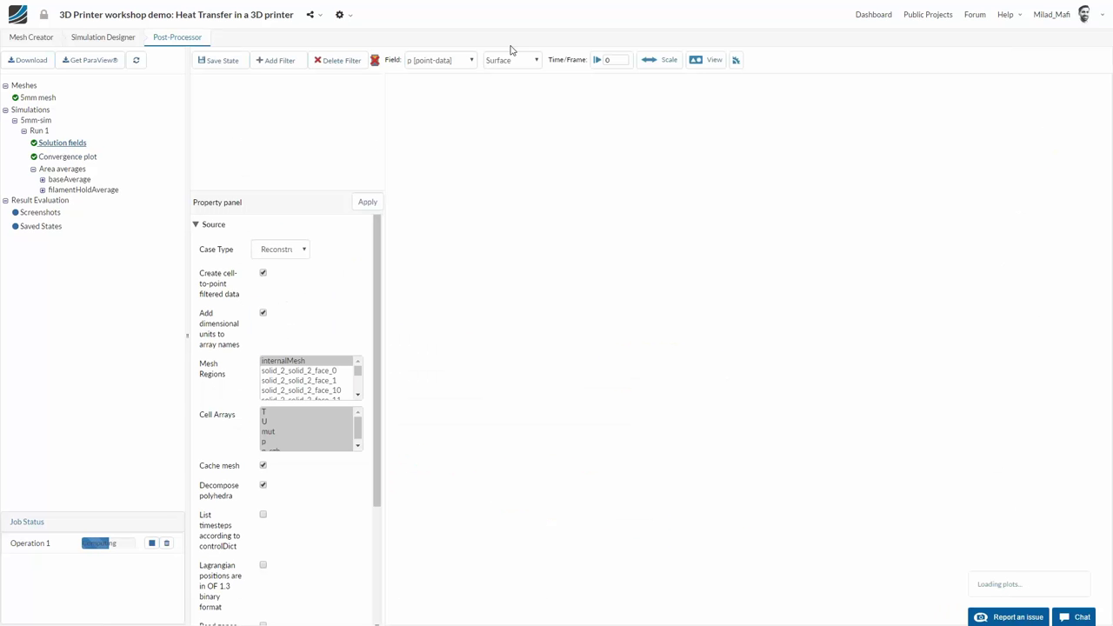
pyautogui.click(365, 203)
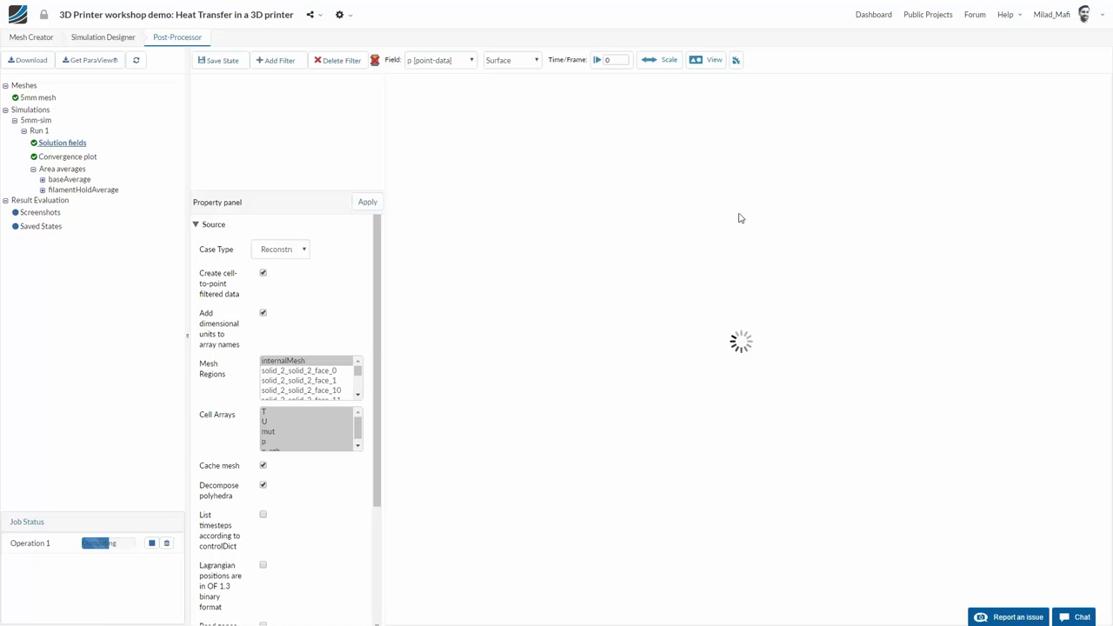
pyautogui.click(606, 59)
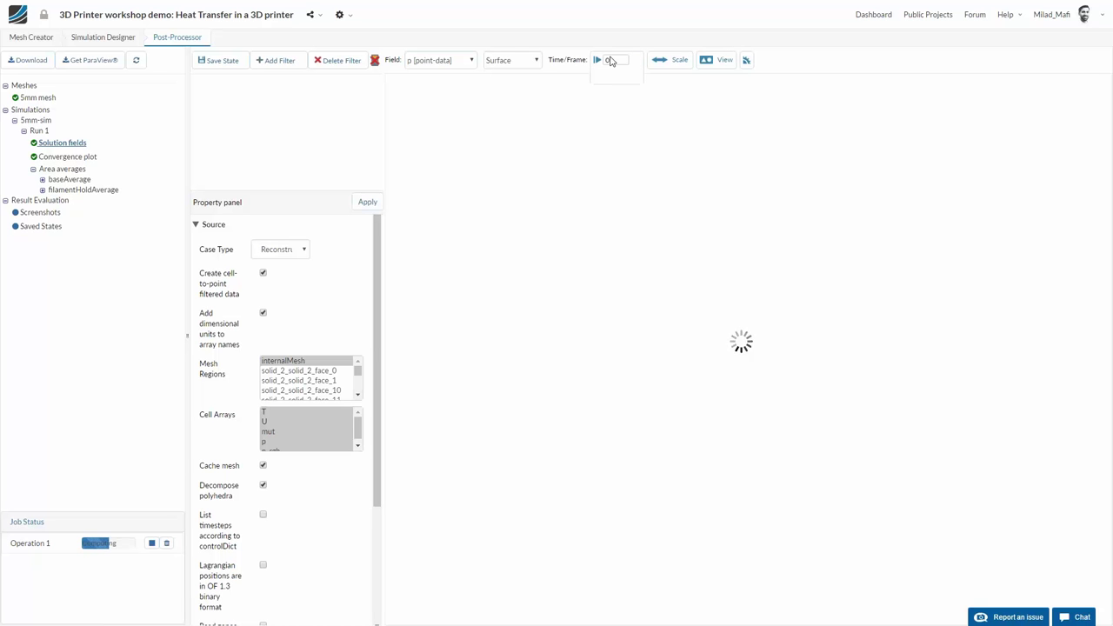
pyautogui.click(653, 157)
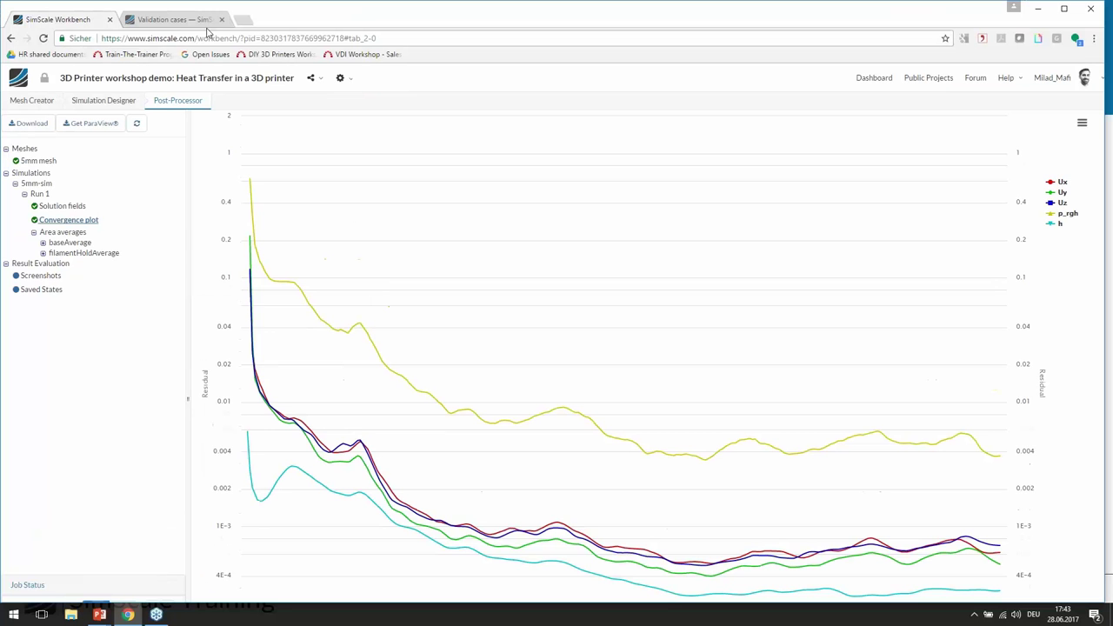
# Step: Reopen Run 1's solution fields and reload the post-processor session
pyautogui.click(62, 142)
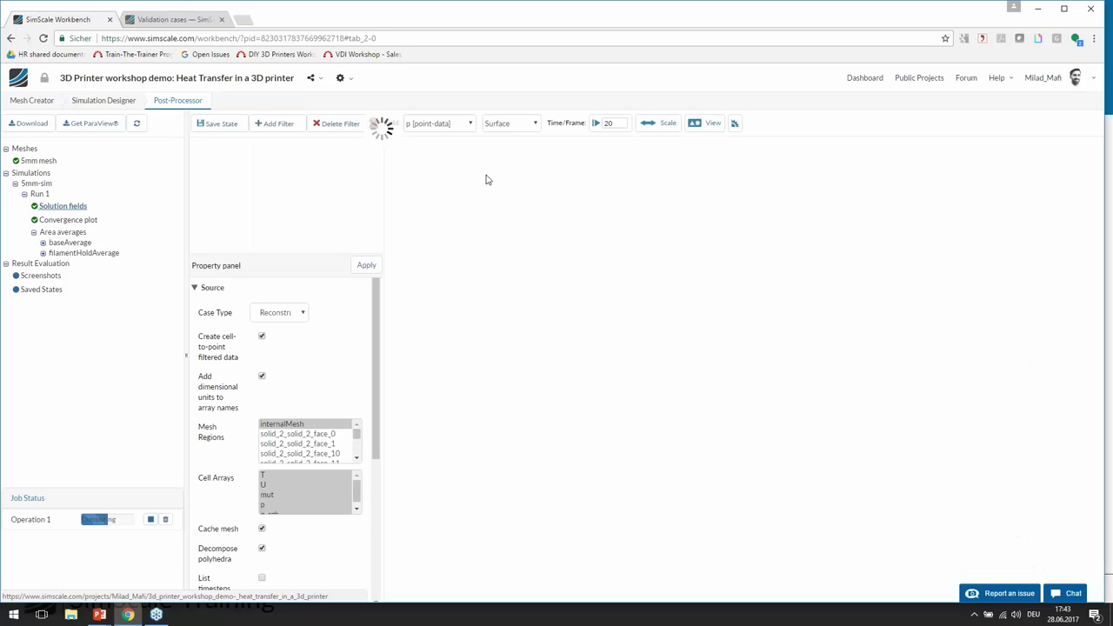
pyautogui.rightClick(73, 206)
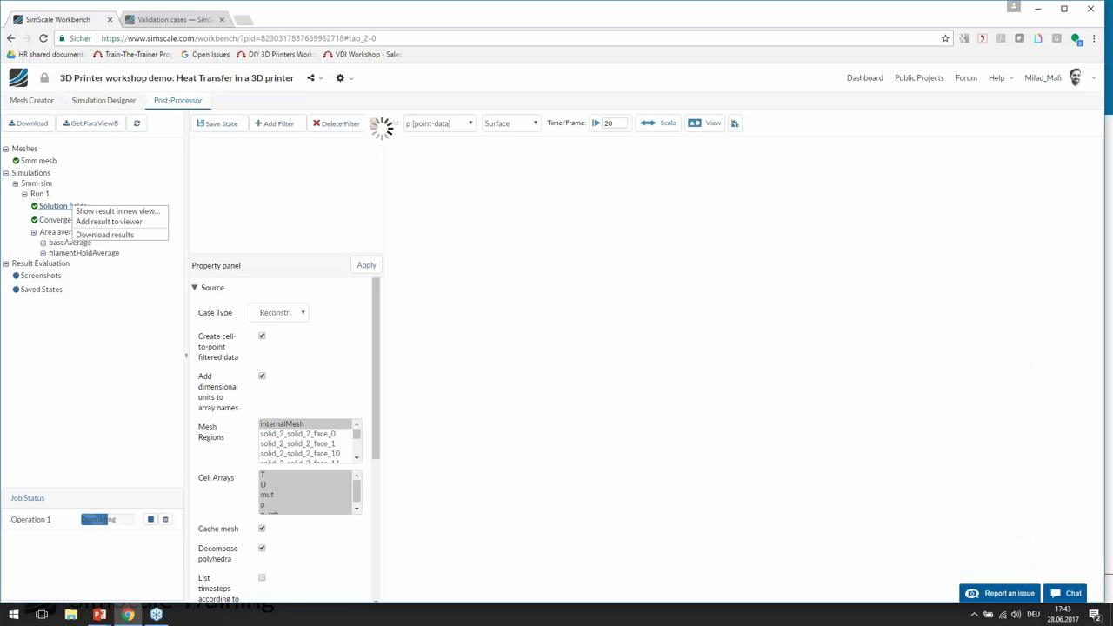
pyautogui.click(97, 161)
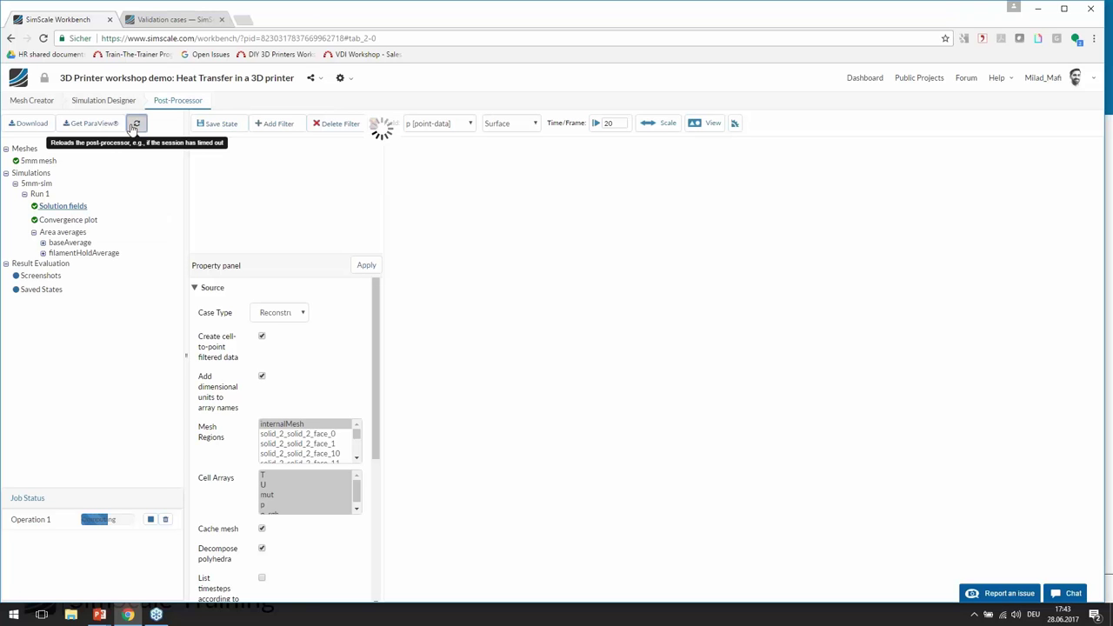
pyautogui.click(136, 126)
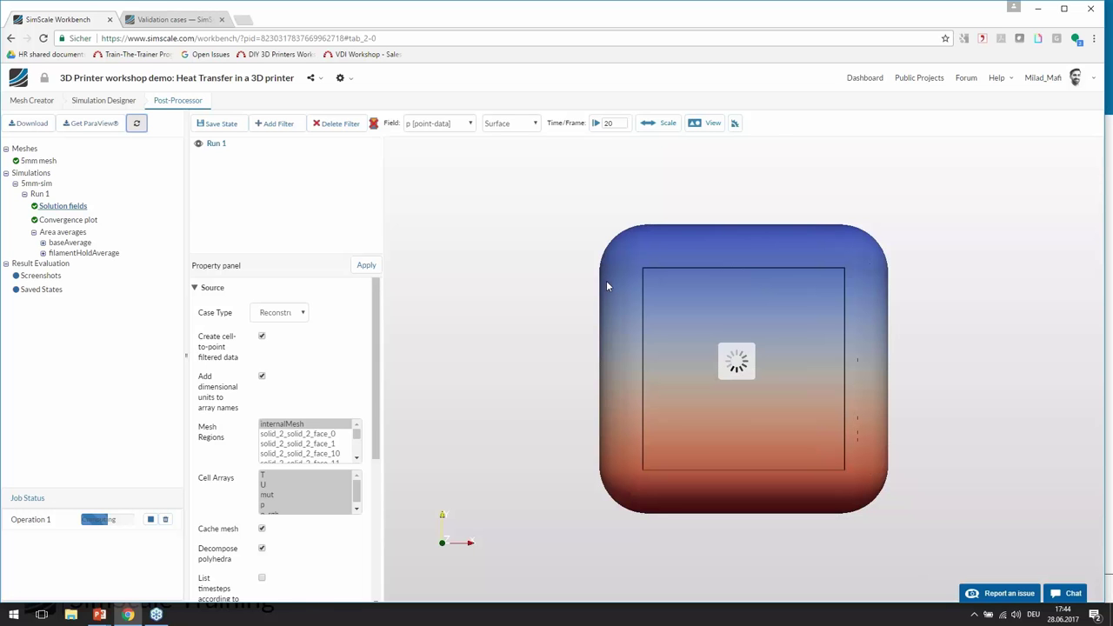
# Step: Show the post-processor full screen and color the Run 1 results by the magnitude of U [point-data]
pyautogui.press('F11')
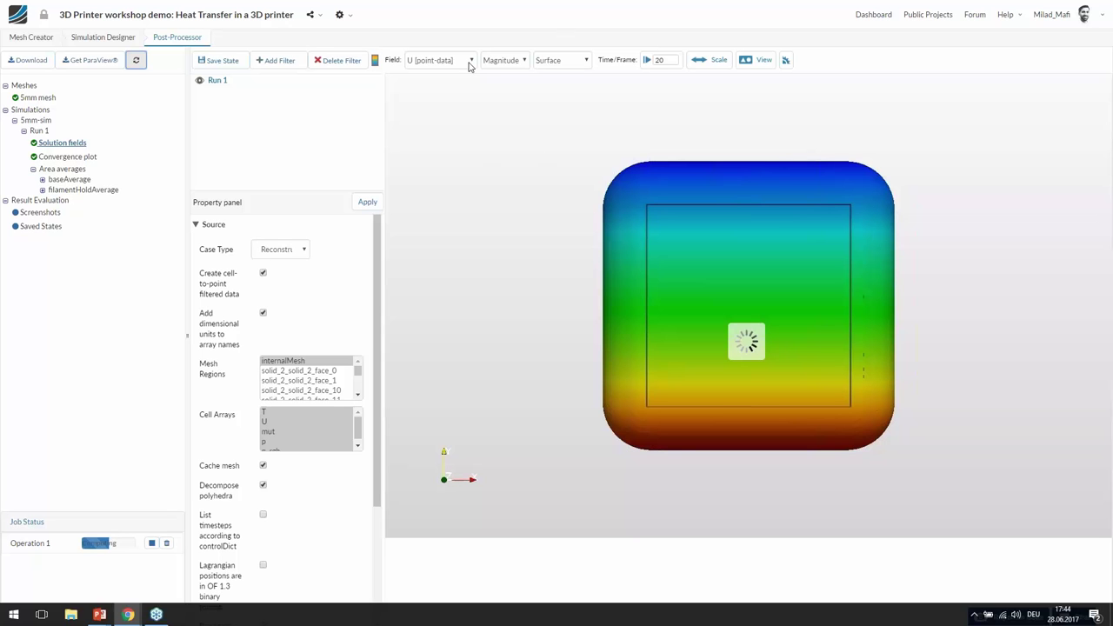
pyautogui.click(574, 78)
pyautogui.click(653, 123)
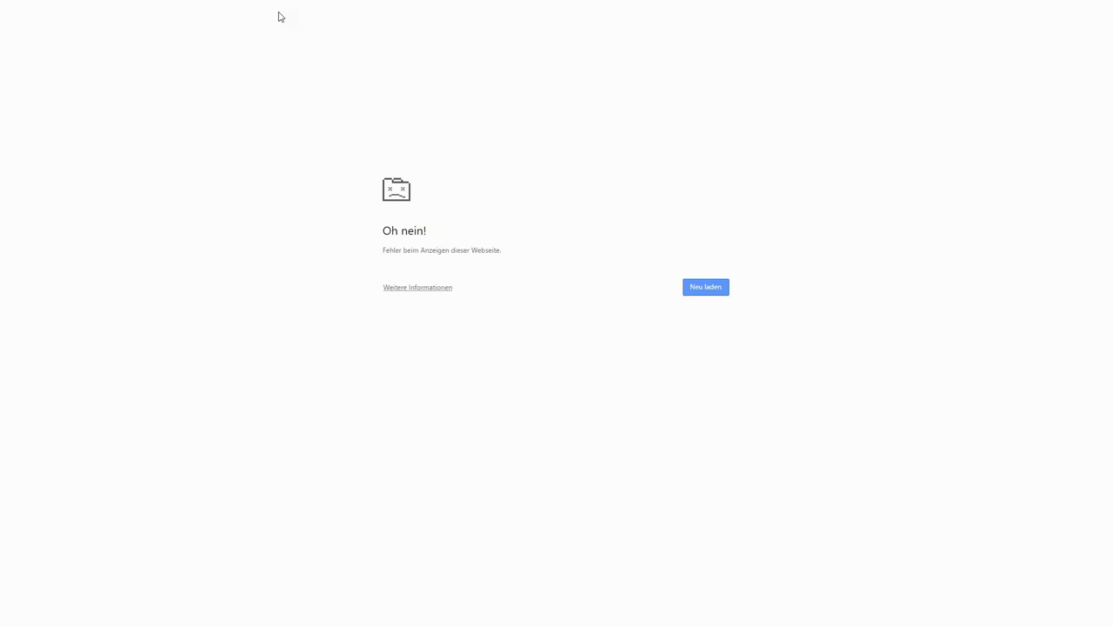
# Step: Reload the SimScale Workbench page and close the Validation cases browser tab
pyautogui.click(249, 39)
pyautogui.press('Return')
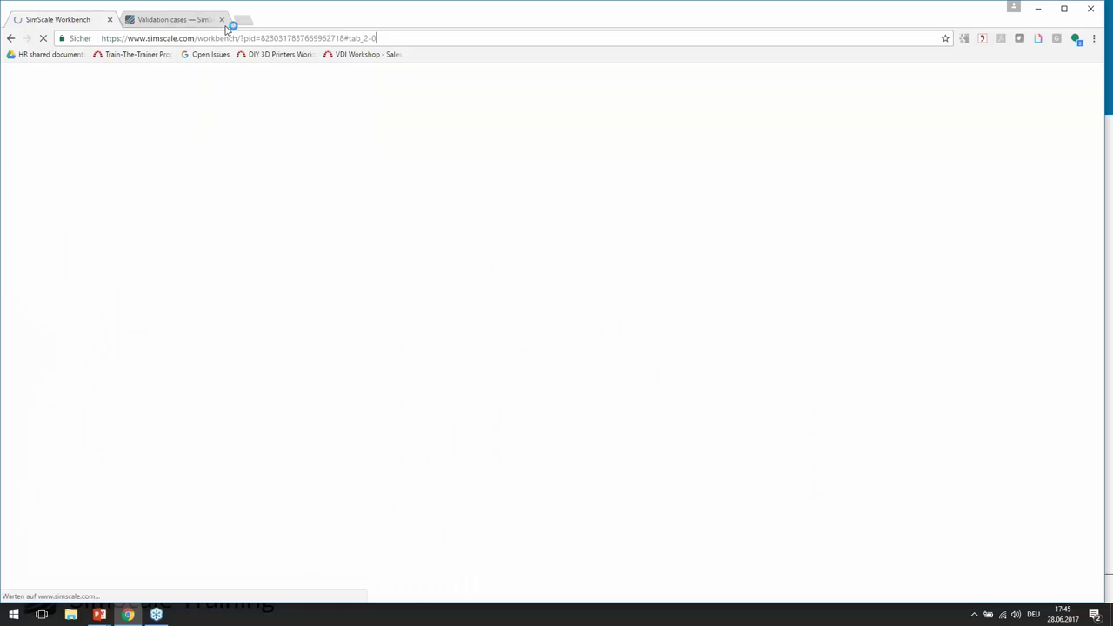
pyautogui.click(221, 19)
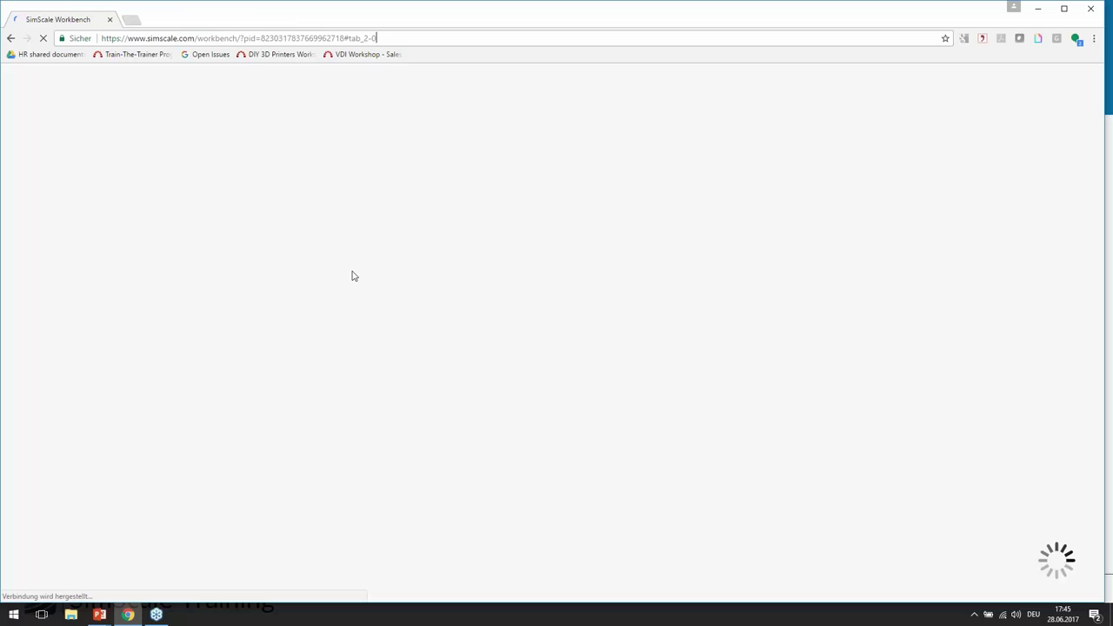
# Step: Show the Workbench full screen and reopen Run 1's solution fields in the Post-Processor with the U field at frame 20
pyautogui.press('F11')
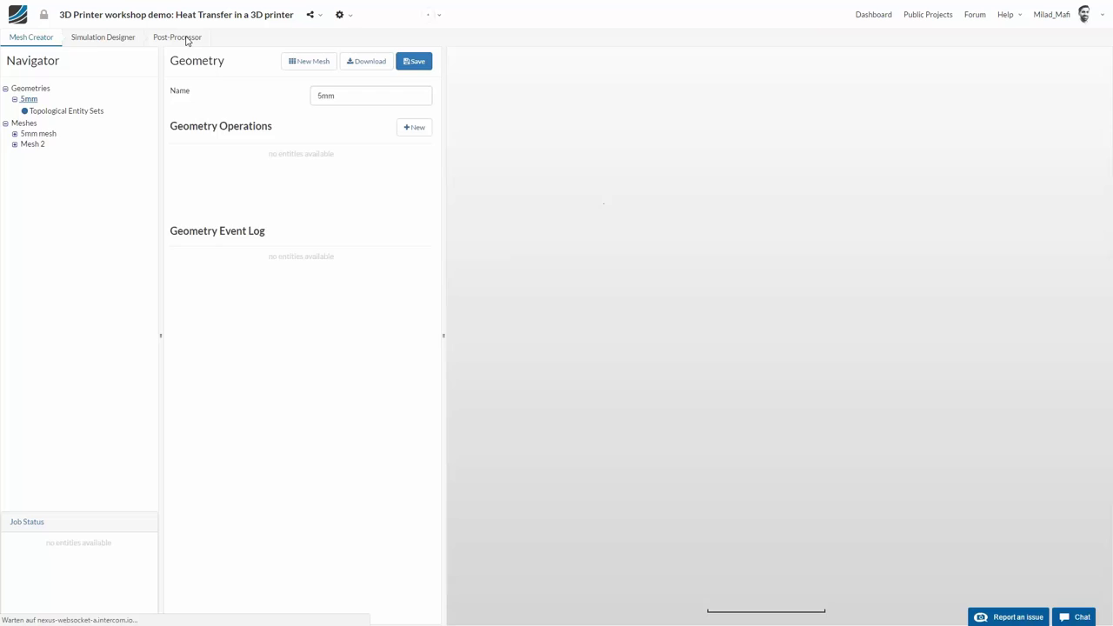
pyautogui.click(186, 40)
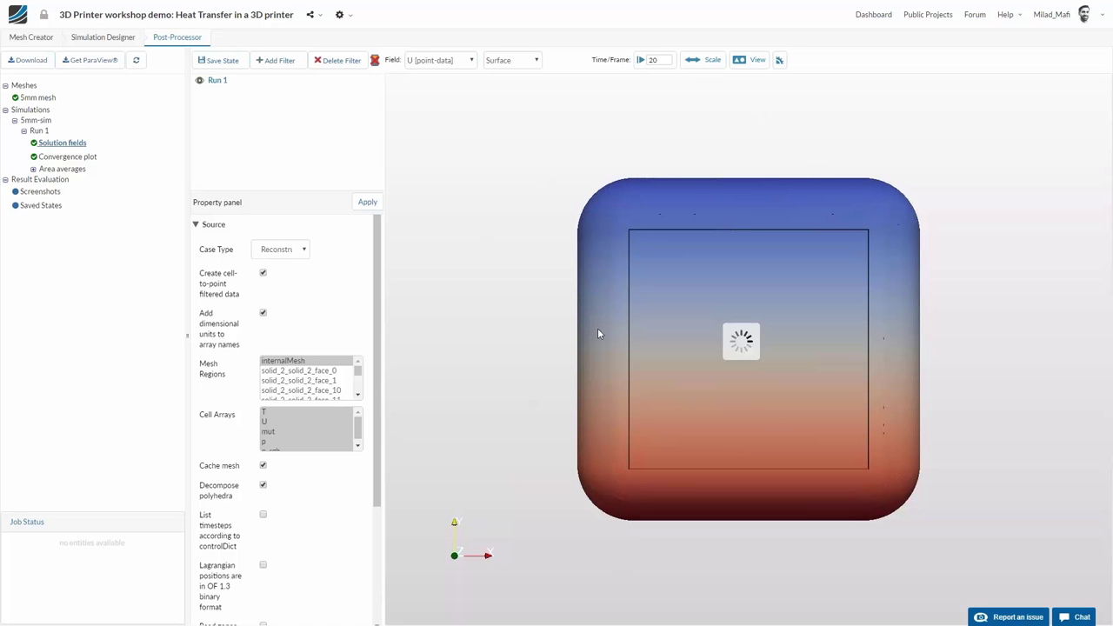
# Step: Switch to the PowerPoint presentation and advance the Results slide to the 1 mm, 5 mm and 10 mm temperature comparison
pyautogui.hotkey('alt', 'Tab')
pyautogui.click(696, 313)
pyautogui.hotkey('alt', 'Tab')
pyautogui.hotkey('alt', 'Tab')
pyautogui.click(726, 326)
pyautogui.click(804, 425)
pyautogui.click(804, 424)
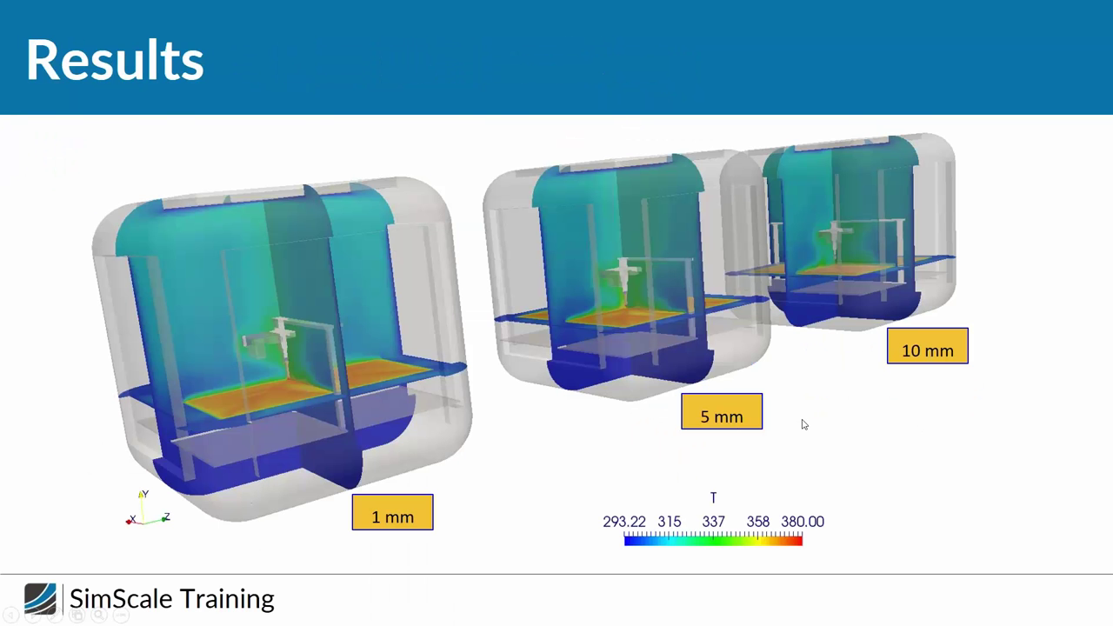